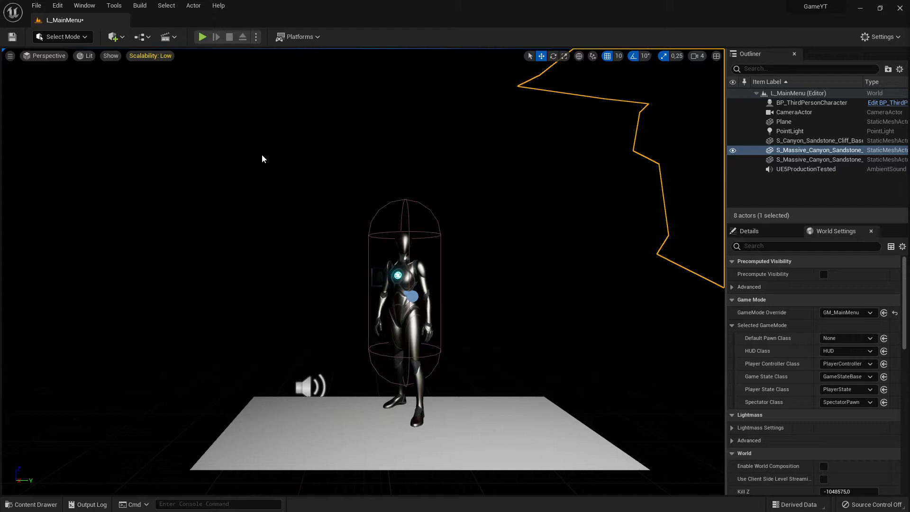
- Open Quixel Bridge and dock its window alongside the level viewport, on the opposite side from the Outliner
left_click(116, 40)
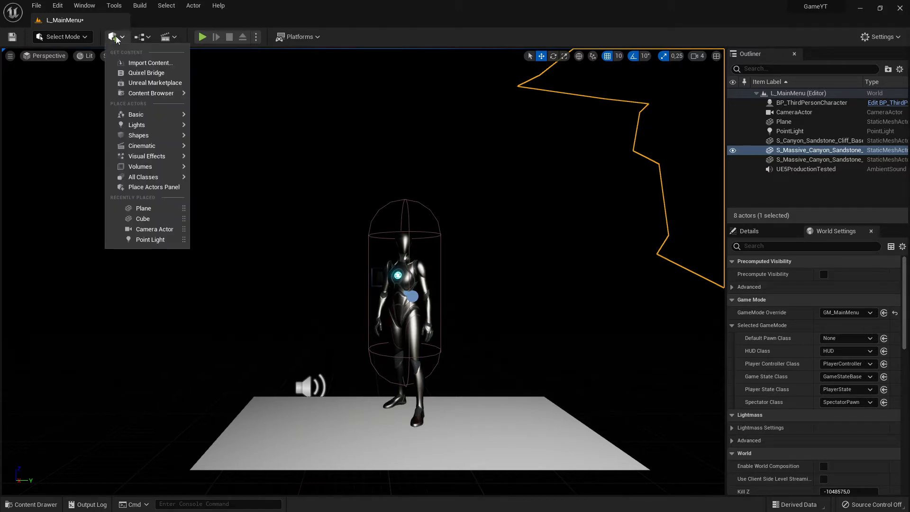
left_click(152, 72)
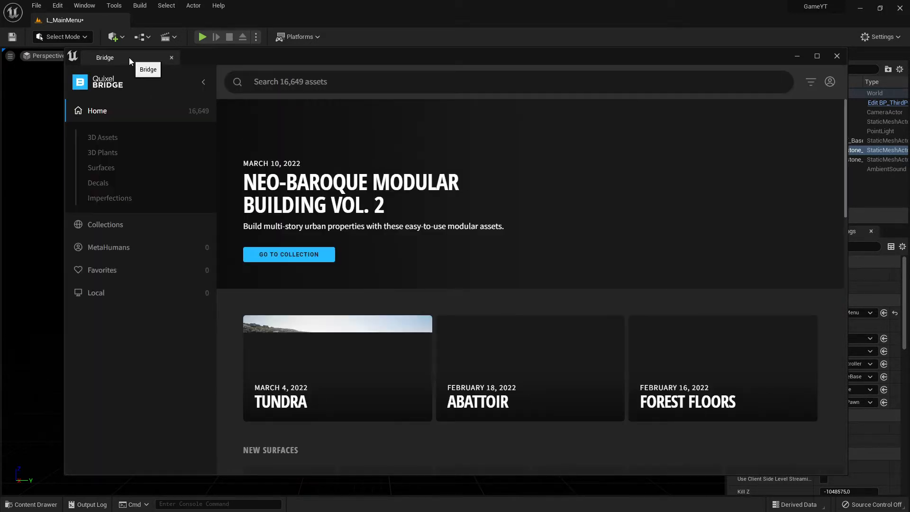
left_click_drag(129, 58, 189, 97)
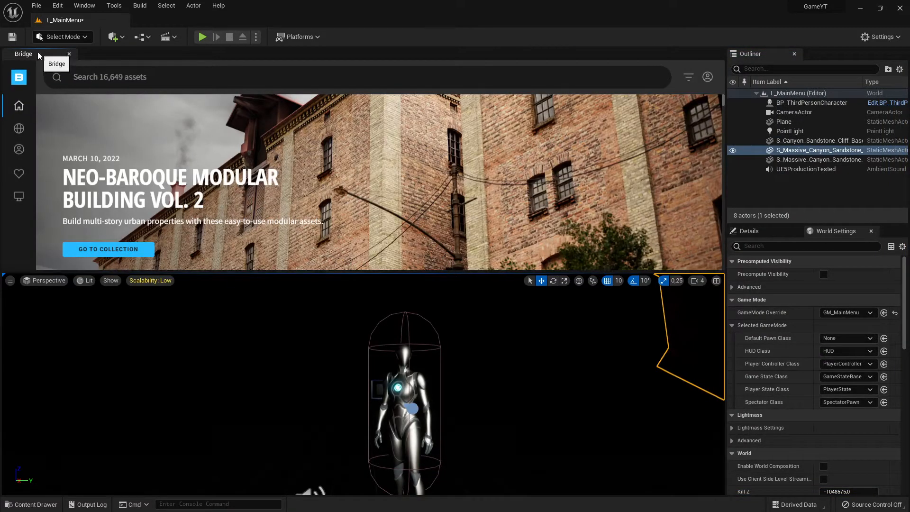
left_click_drag(38, 52, 16, 142)
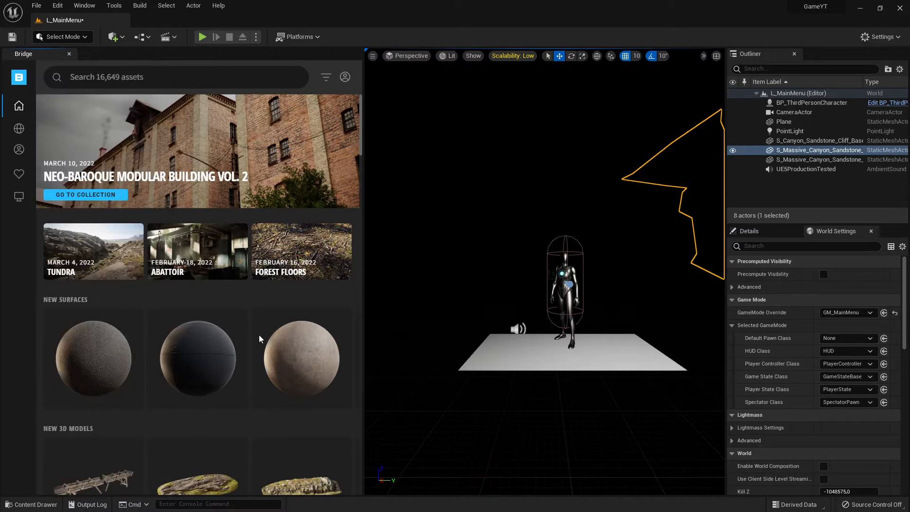
- Browse the 3D Assets, 3D Plants and Surfaces categories of the Bridge library
mouse_move(31, 112)
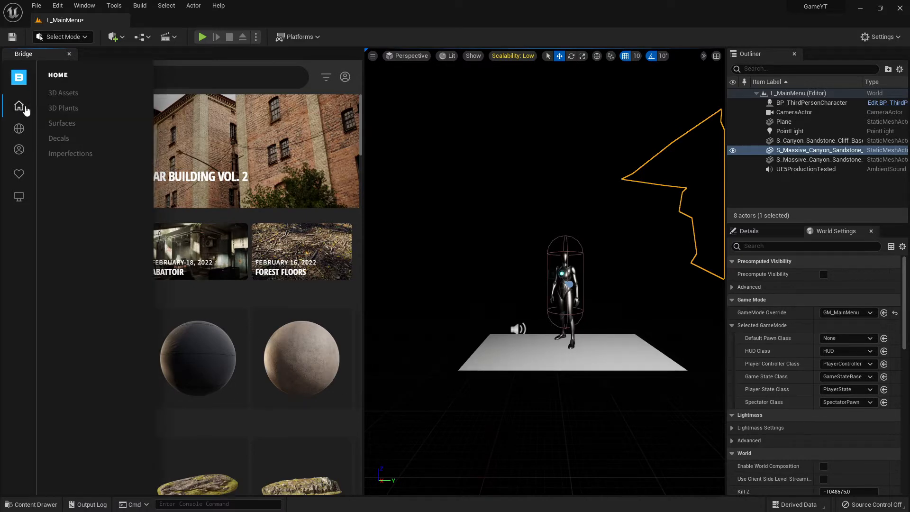
left_click(68, 93)
scroll(232, 311, "down", 10)
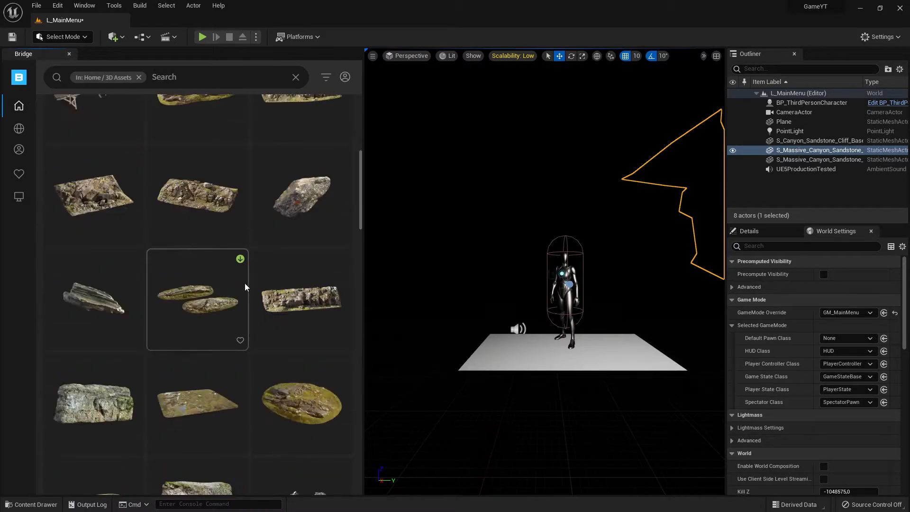
scroll(259, 300, "up", 10)
mouse_move(18, 105)
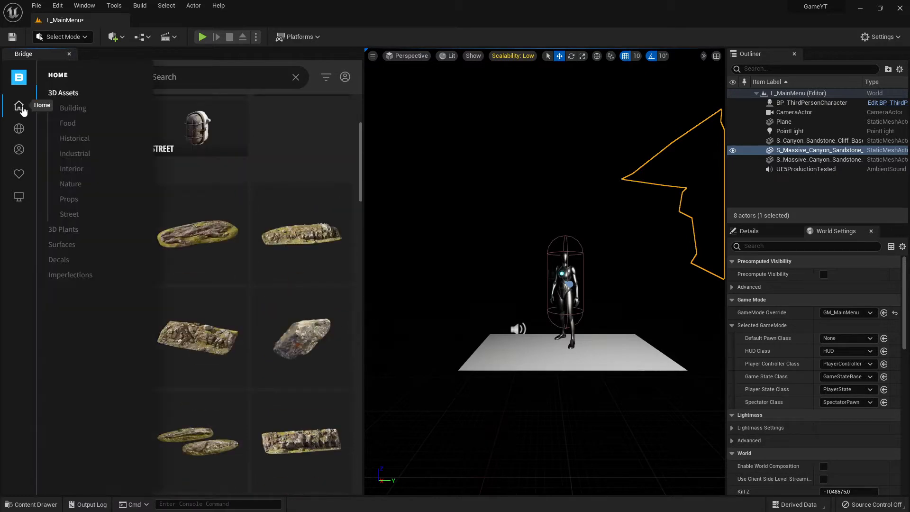
left_click(64, 230)
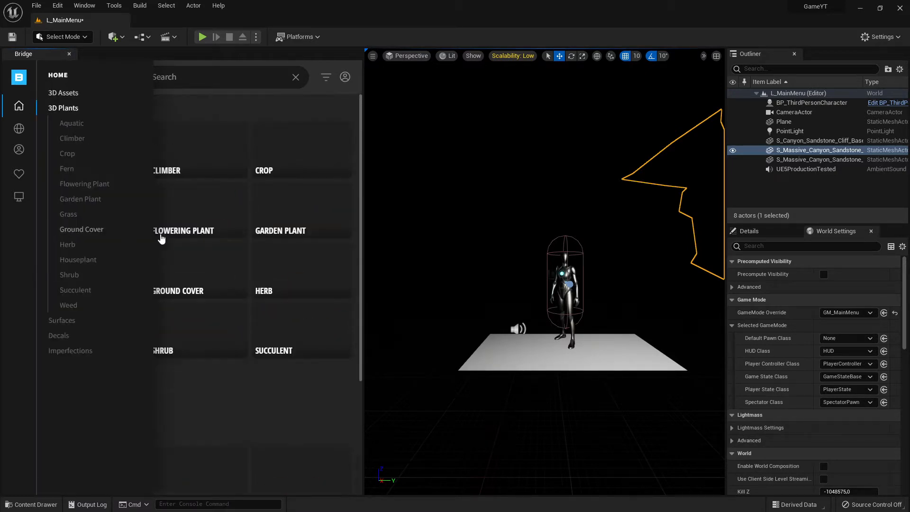
mouse_move(22, 108)
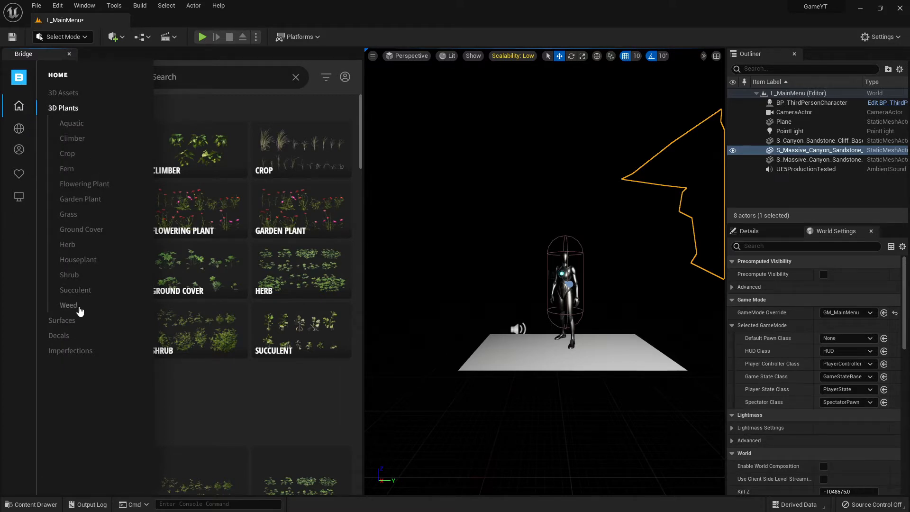
left_click(66, 320)
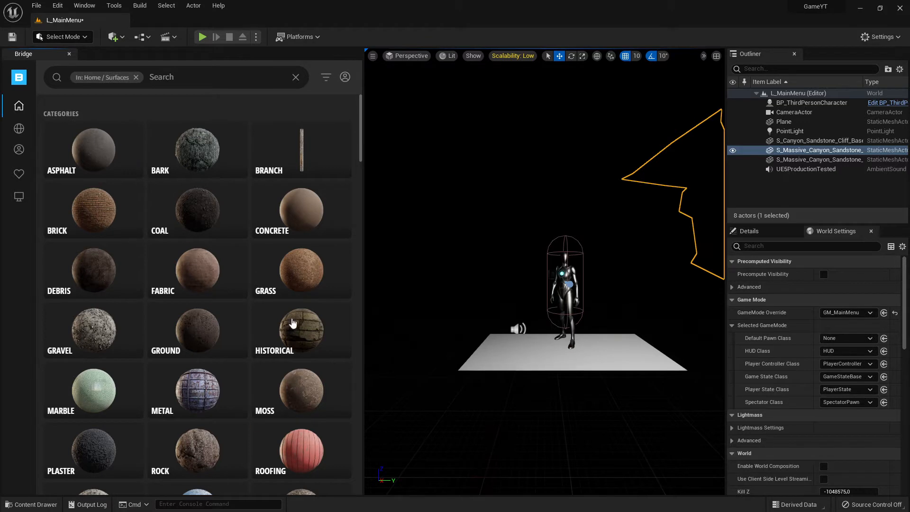
mouse_move(19, 107)
scroll(190, 332, "down", 1)
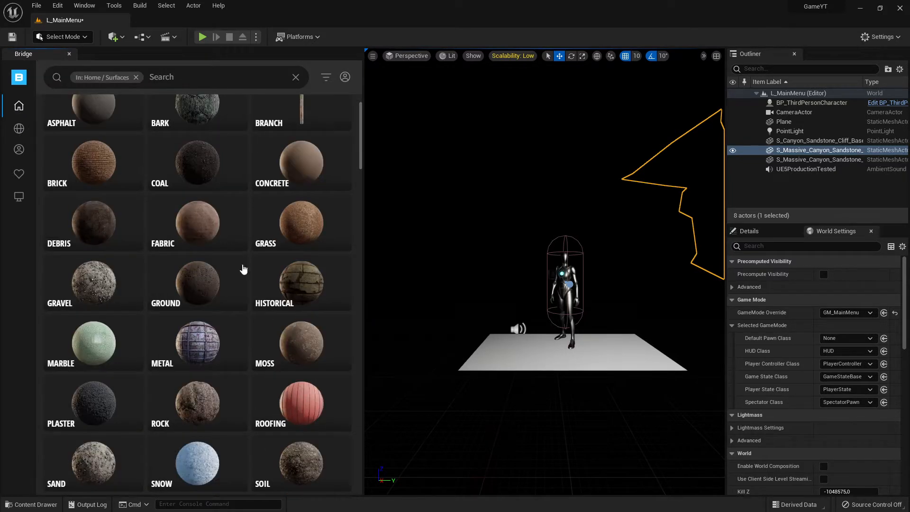
- Look over the 3D Assets categories again and the Collections page in Bridge
left_click(23, 107)
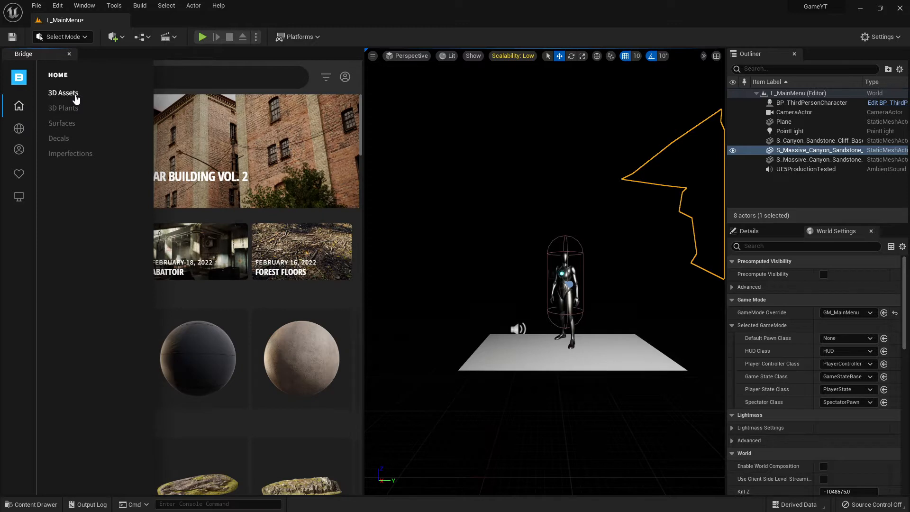
left_click(75, 94)
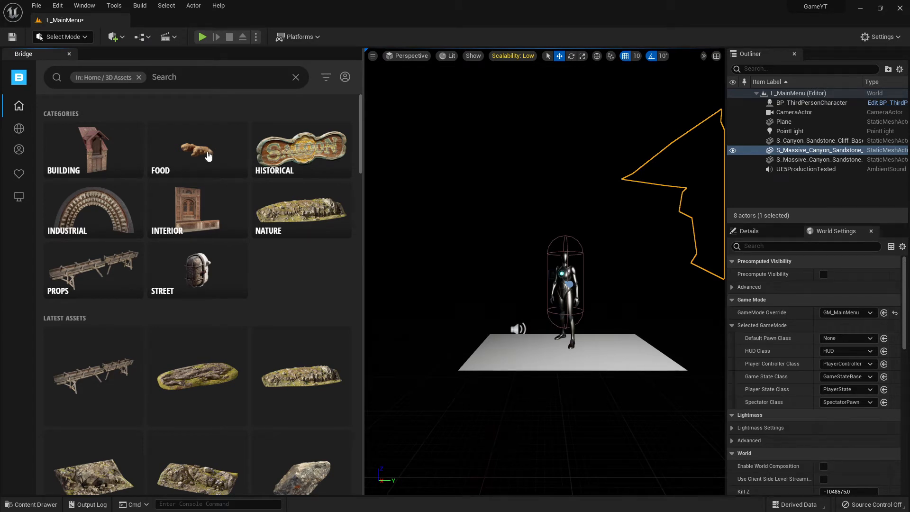
mouse_move(15, 128)
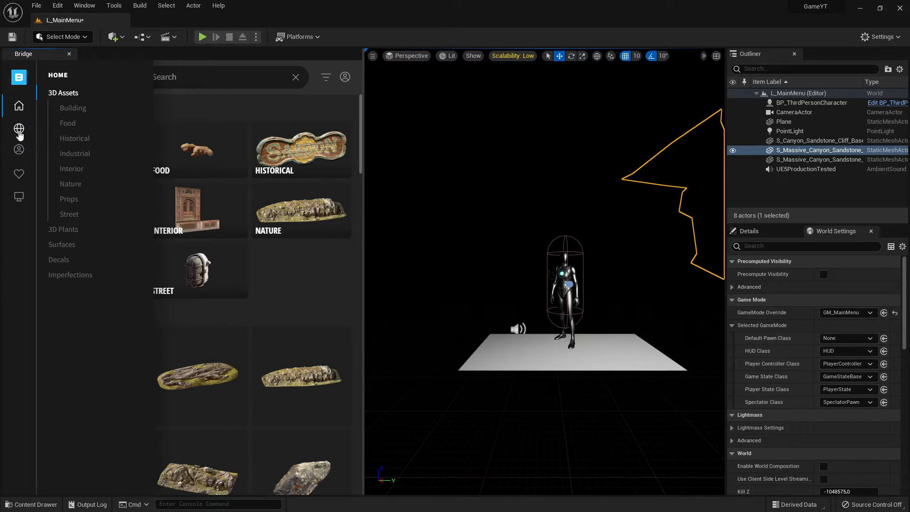
left_click(19, 132)
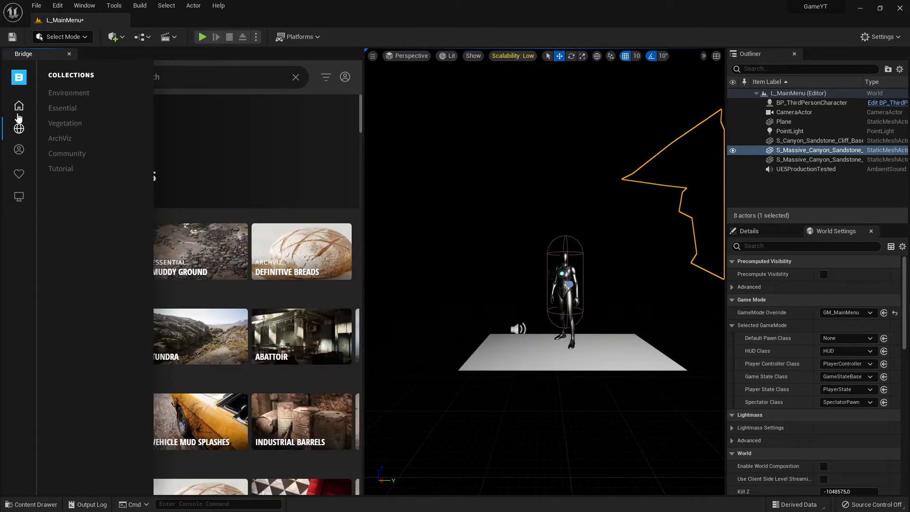
- Browse the sandstone rock models in the Nature category of the Bridge 3D assets
left_click(21, 110)
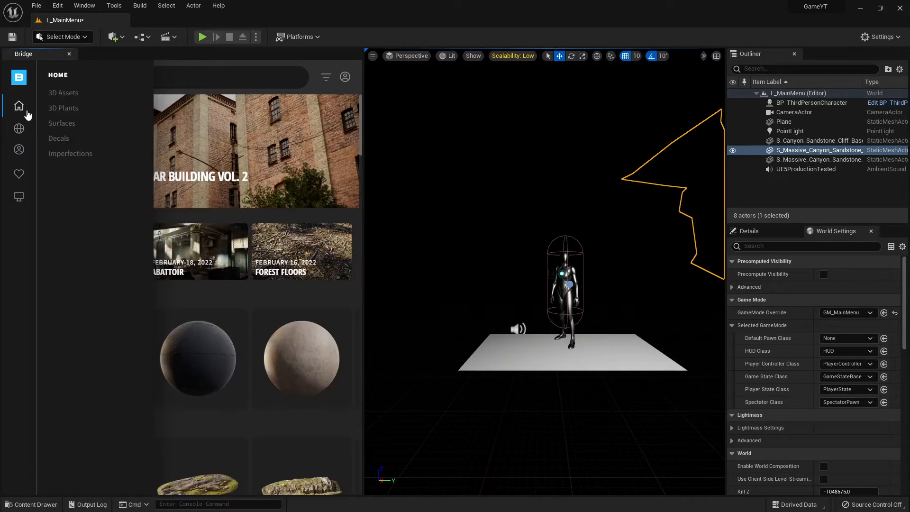
left_click(70, 94)
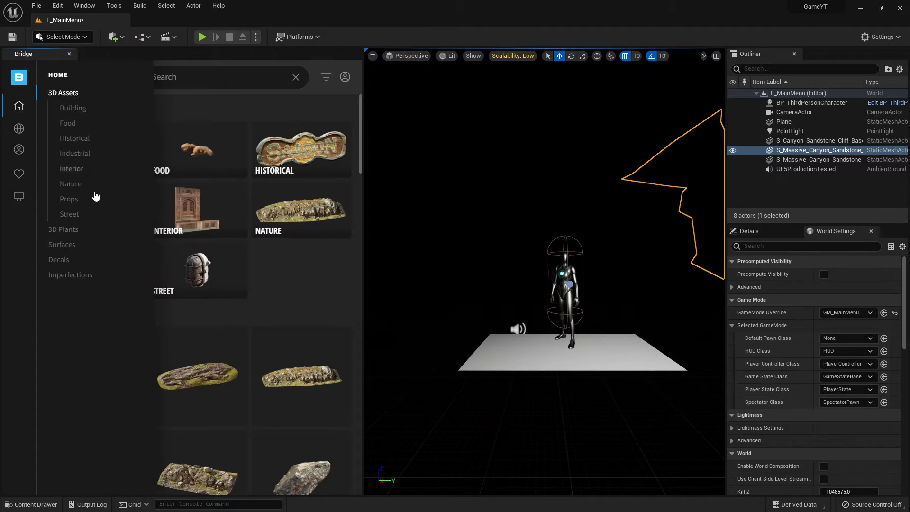
left_click(79, 189)
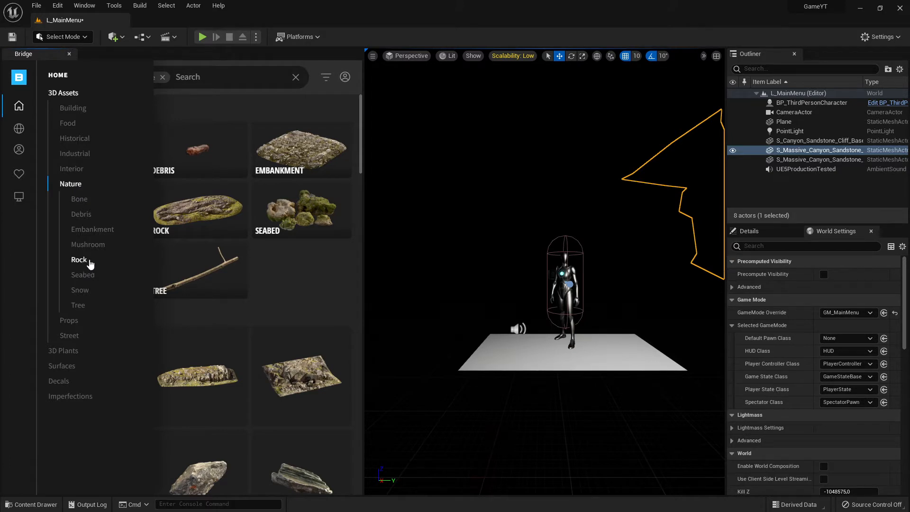
left_click(84, 261)
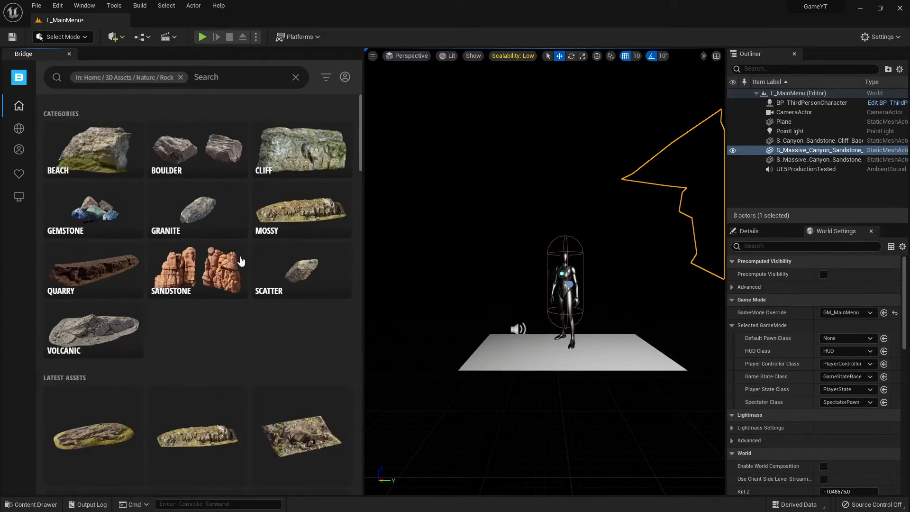
left_click(194, 271)
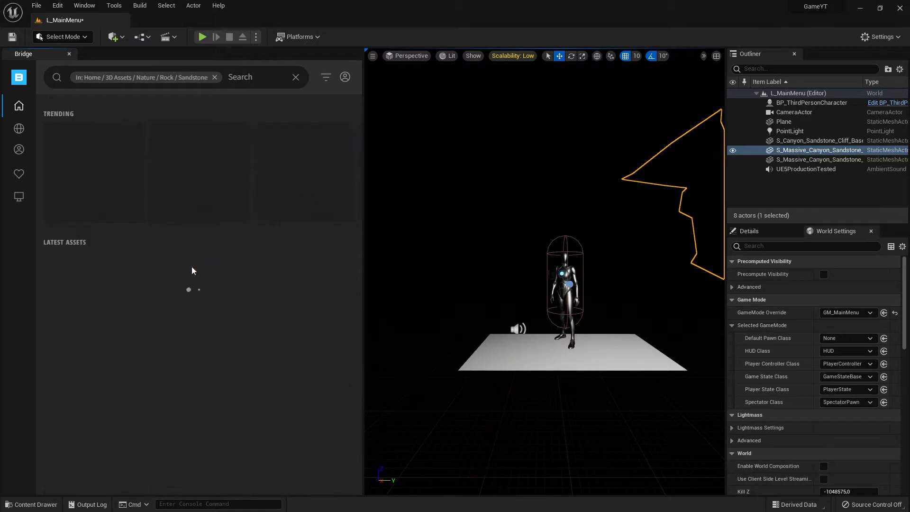
scroll(279, 284, "down", 10)
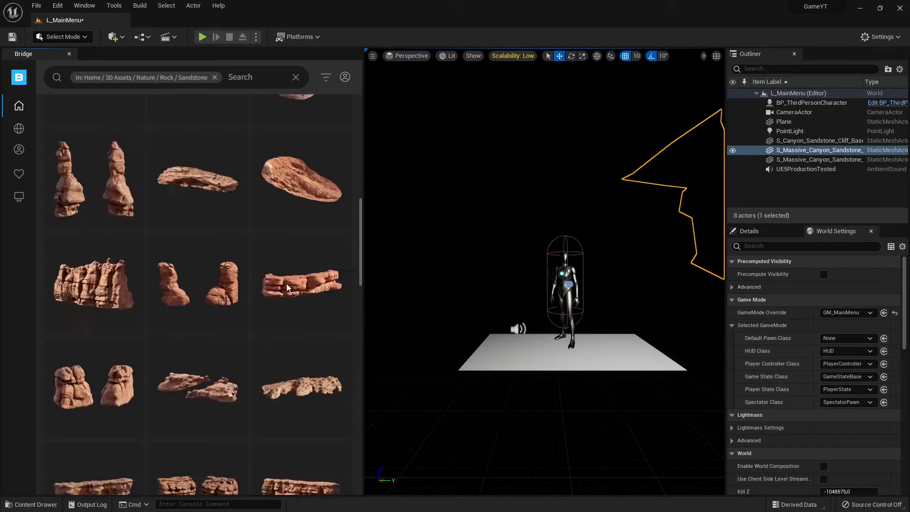
scroll(292, 303, "up", 2)
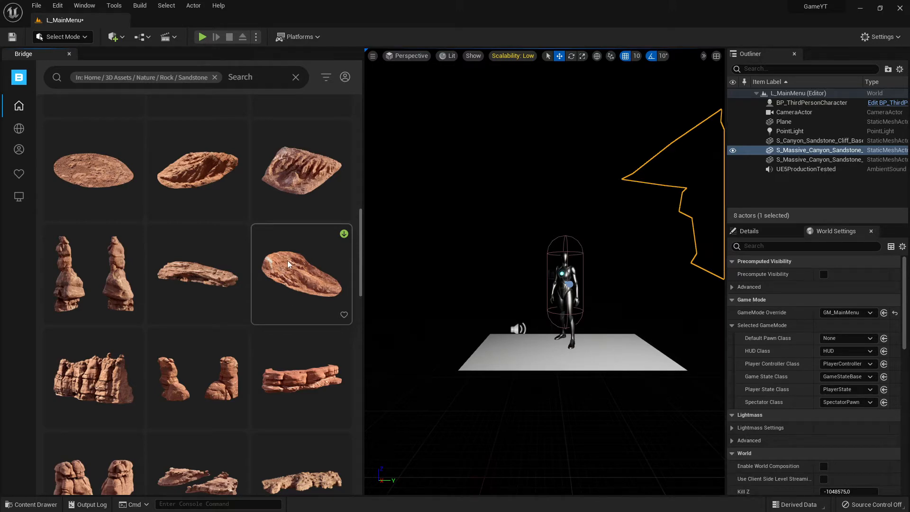
scroll(284, 294, "down", 8)
scroll(263, 341, "up", 10)
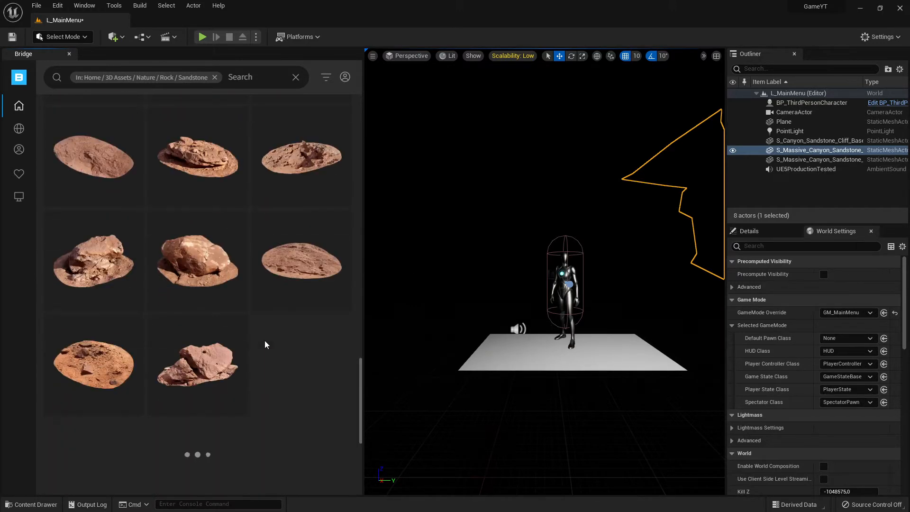
- Browse the Historical 3D assets and view the 3D Plants categories
mouse_move(17, 105)
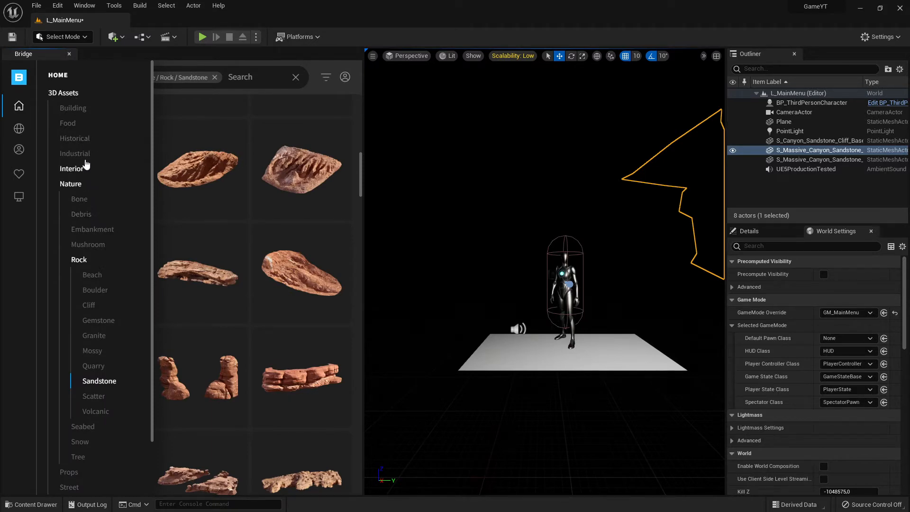
left_click(81, 139)
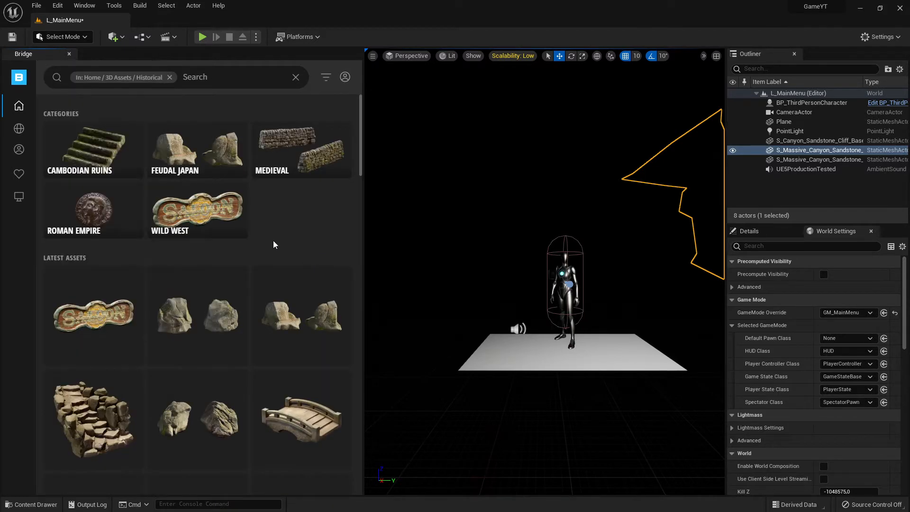
scroll(287, 289, "down", 10)
scroll(271, 280, "down", 5)
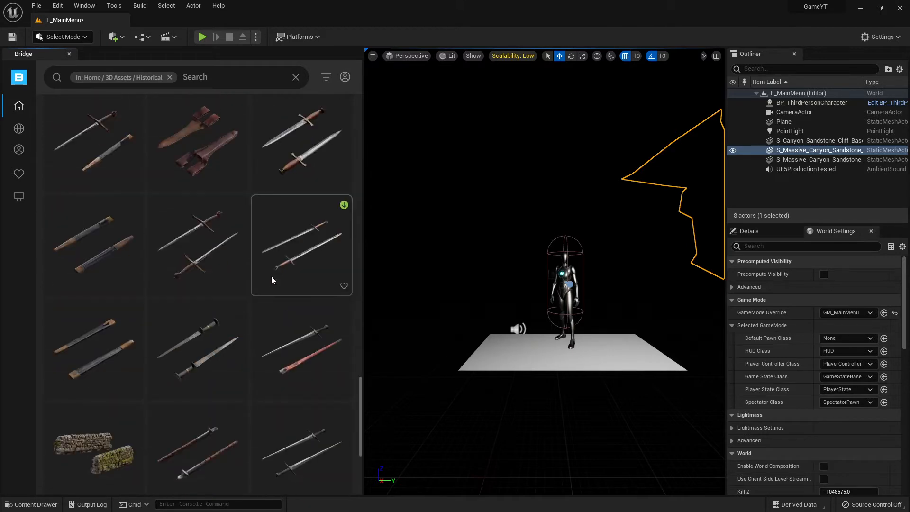
scroll(281, 279, "down", 5)
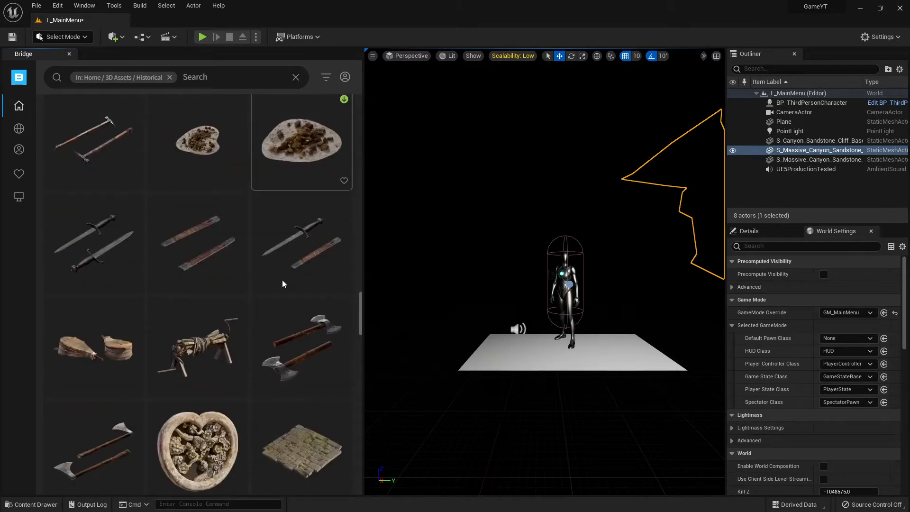
scroll(285, 275, "up", 15)
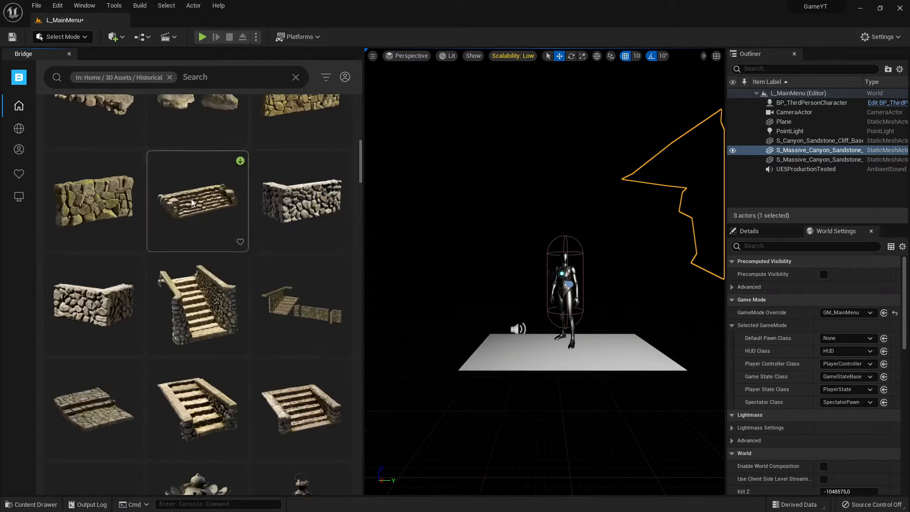
scroll(237, 162, "up", 10)
mouse_move(19, 105)
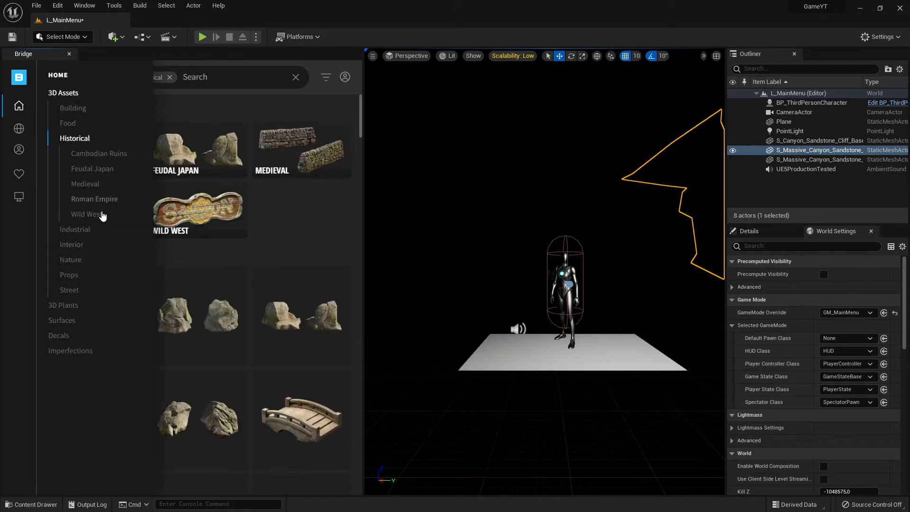
left_click(96, 308)
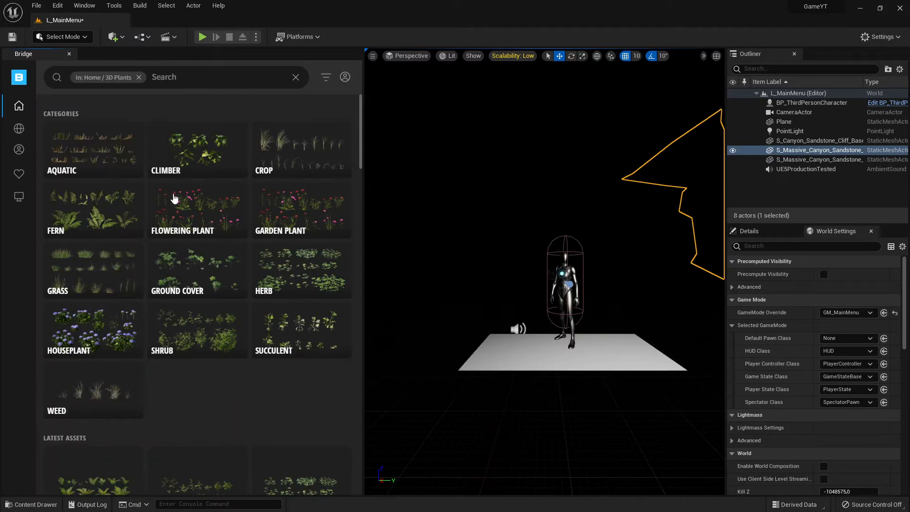
- Return to the Bridge home page and open the 3D Assets / Nature / Rock / Sandstone category
mouse_move(20, 108)
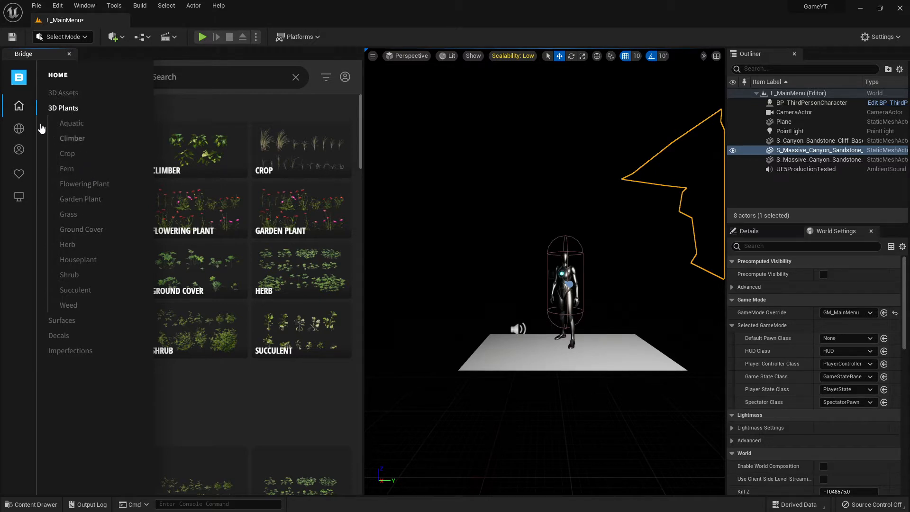
left_click(62, 111)
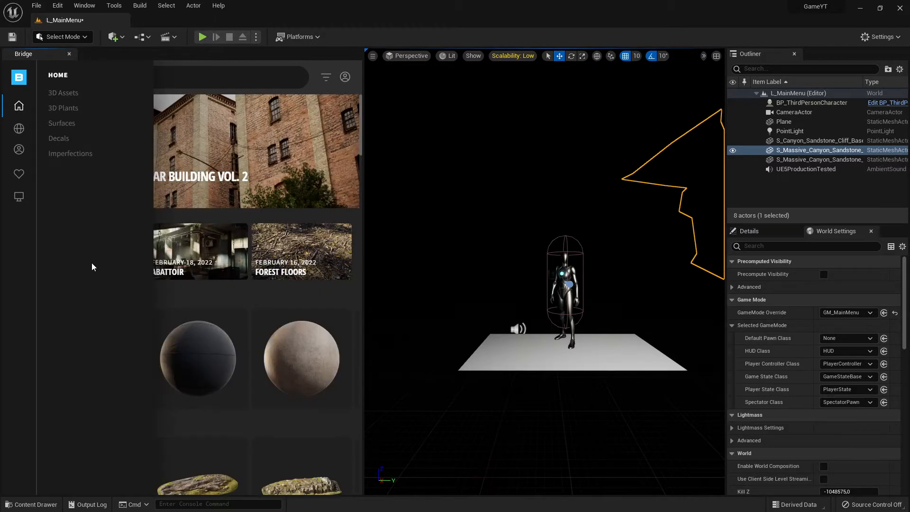
left_click(68, 95)
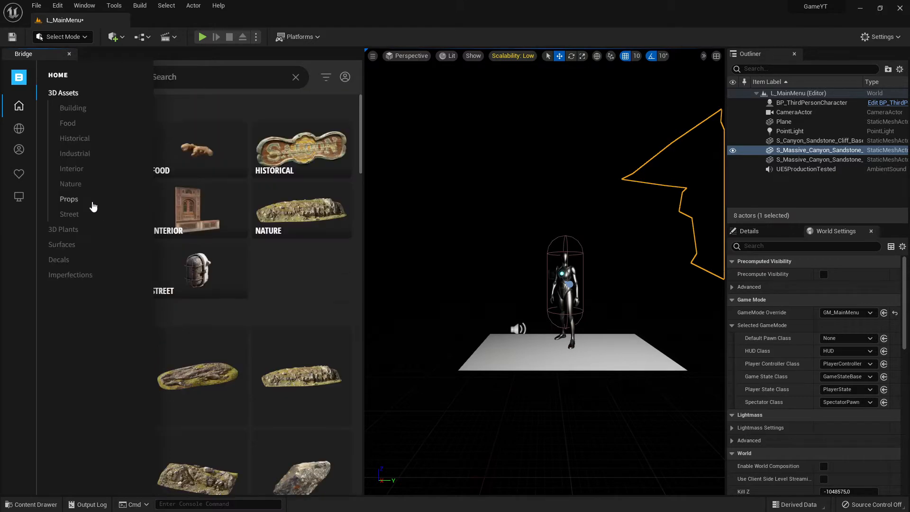
left_click(79, 186)
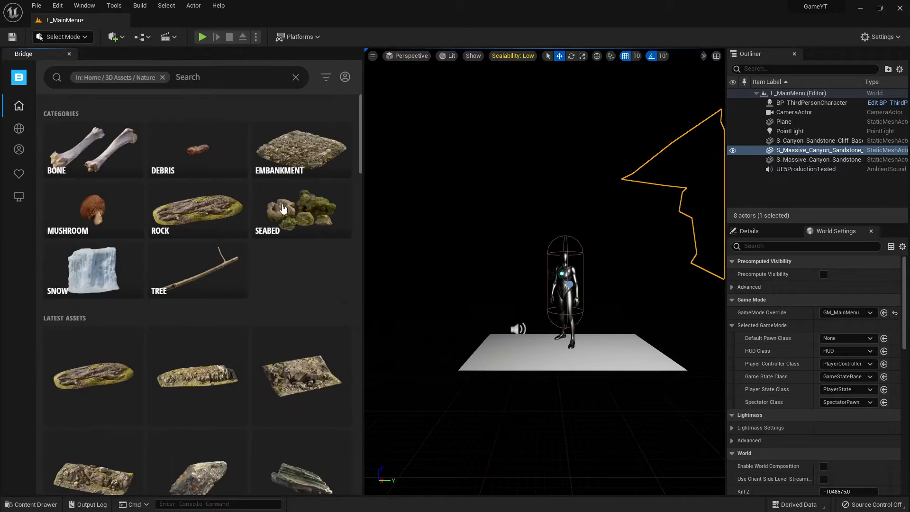
left_click(186, 210)
left_click(204, 270)
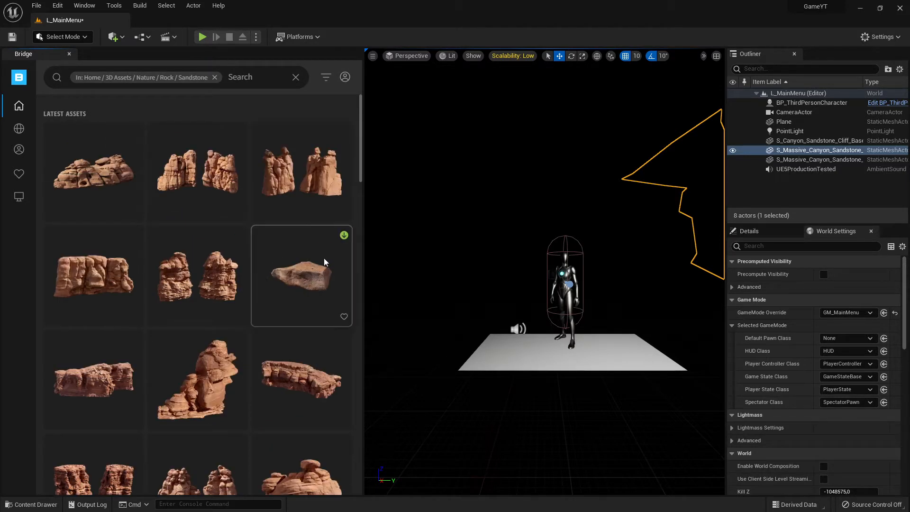
- Open the details of the Canyon Sandstone Rock asset and set its download quality to Low Quality
left_click(290, 271)
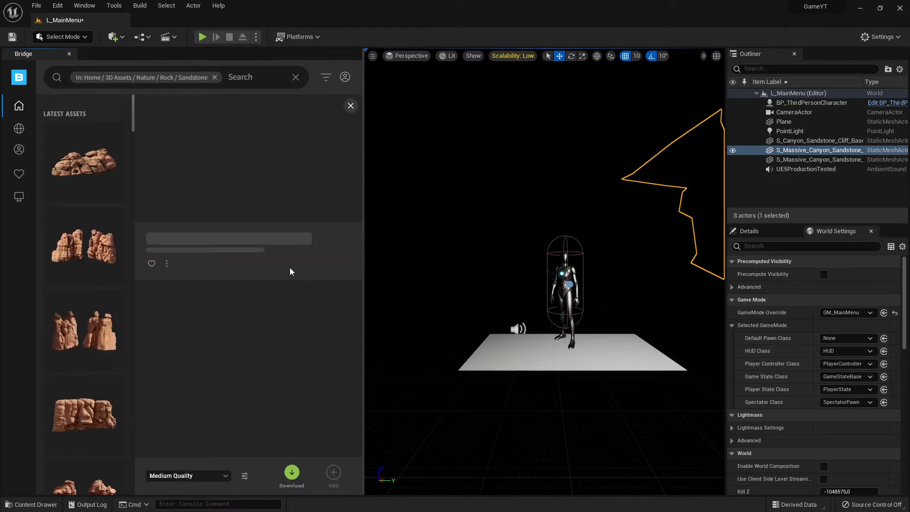
scroll(320, 270, "down", 2)
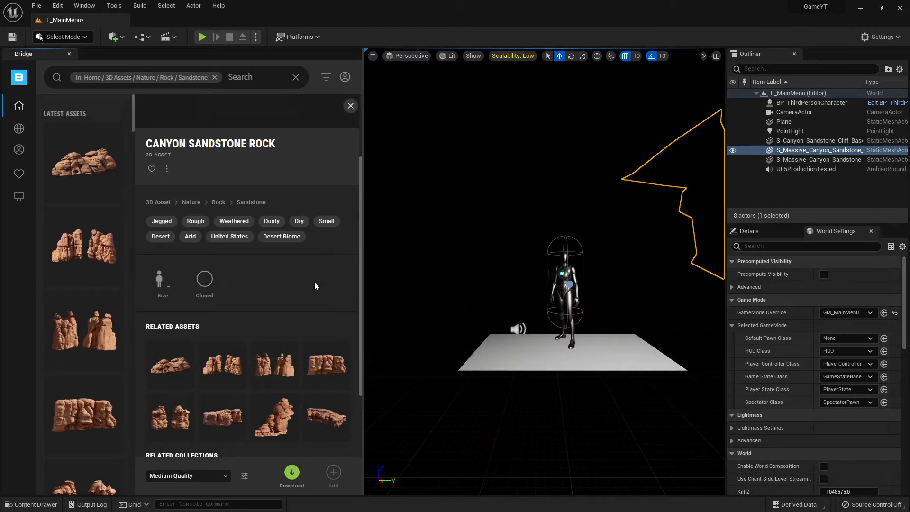
left_click(189, 476)
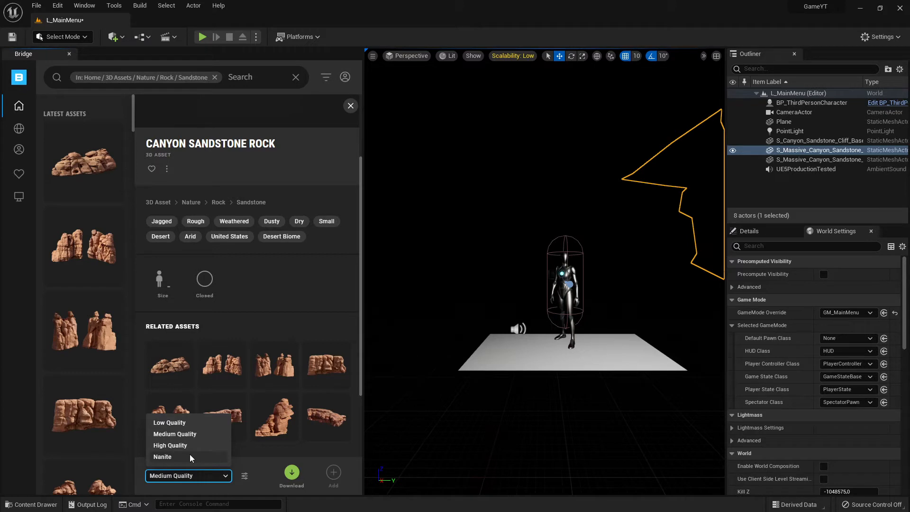
left_click(190, 456)
left_click(204, 475)
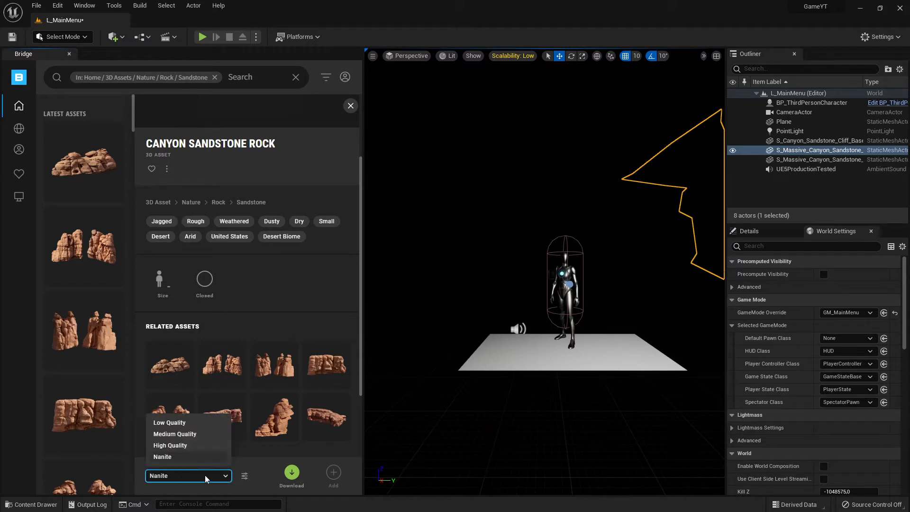
left_click(184, 423)
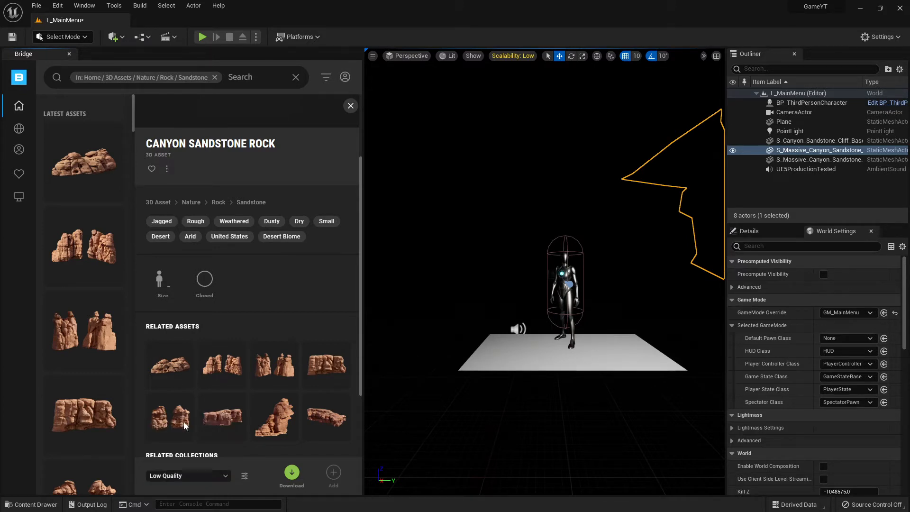
left_click(185, 476)
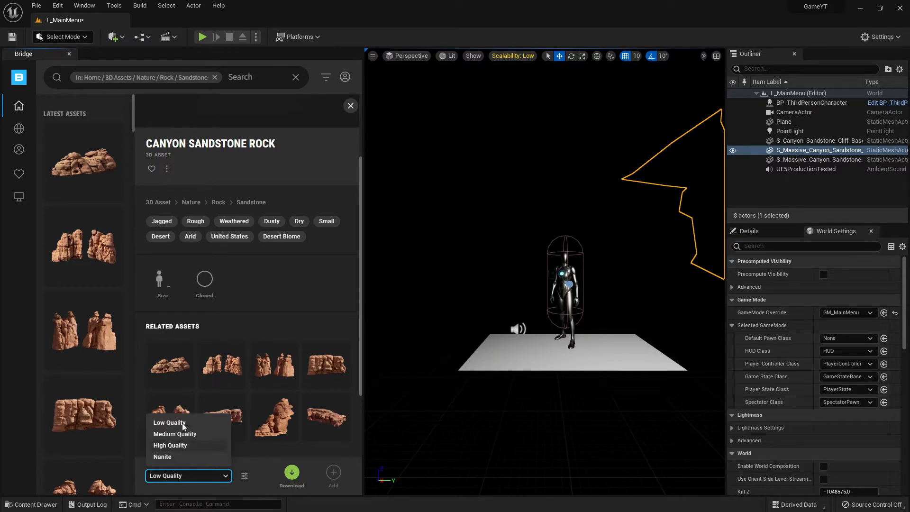
left_click(261, 478)
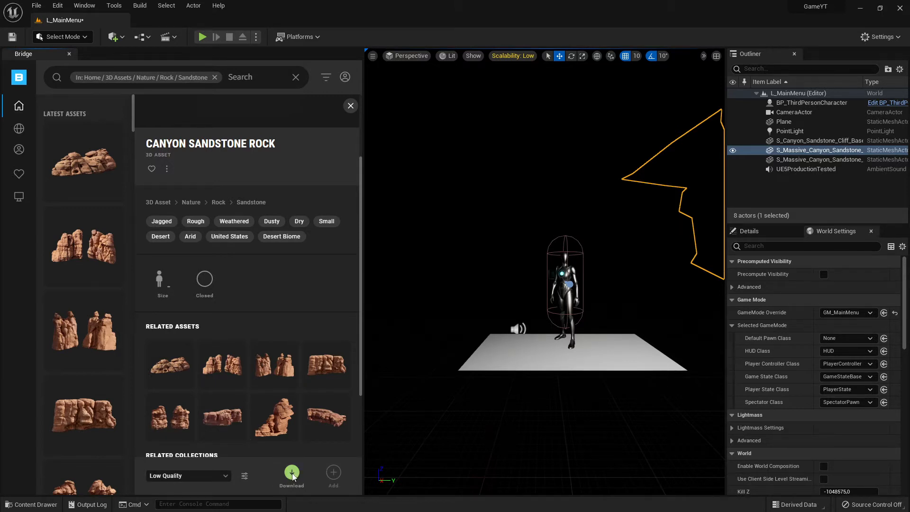
left_click(205, 476)
left_click(195, 476)
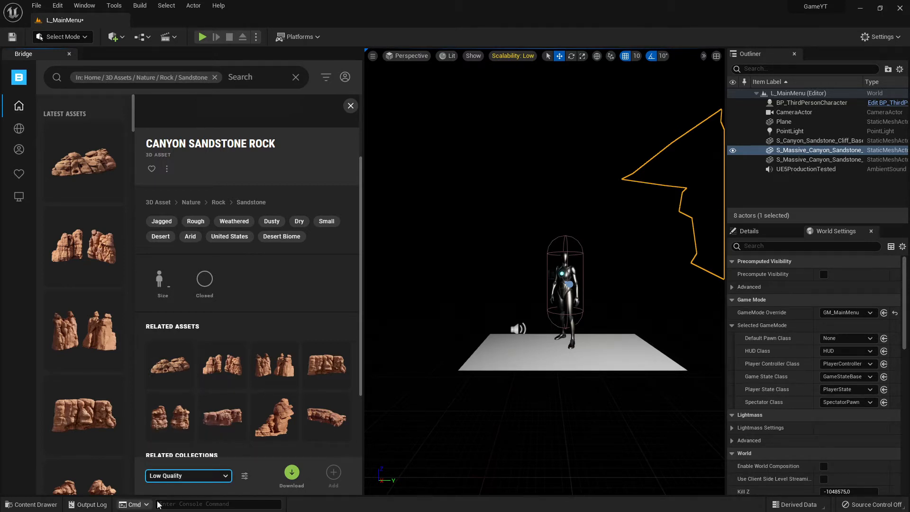
- Look through the project's MSPresets and Megascans content folders, including the Canyon_Sandstone_Cliff_Base asset folder under 3D_Assets
left_click(29, 504)
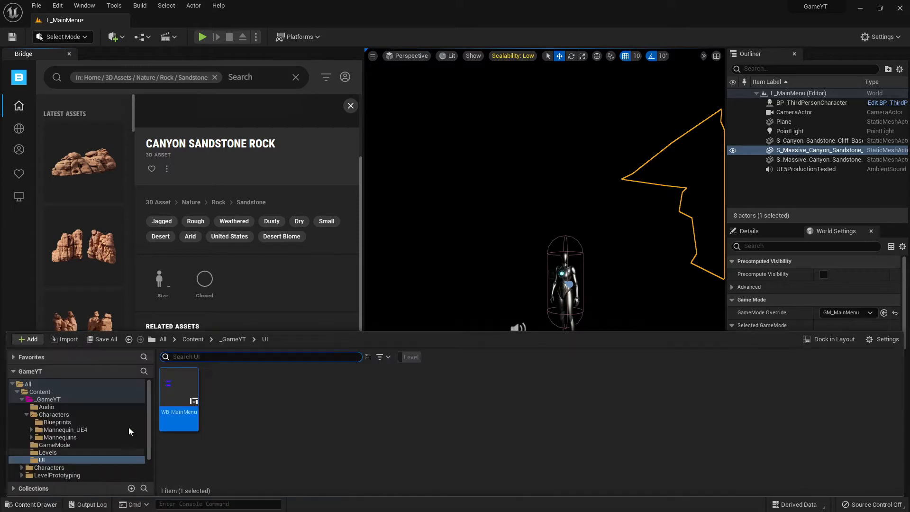
left_click(23, 400)
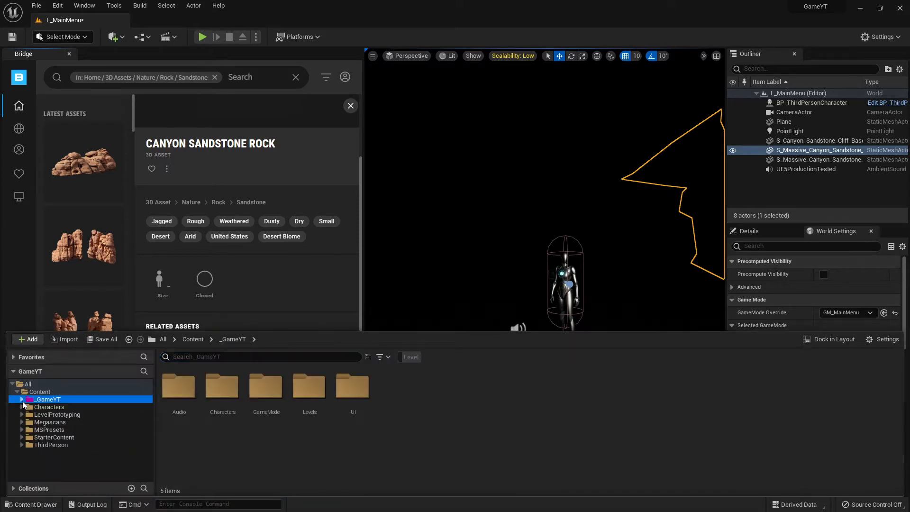
left_click(53, 430)
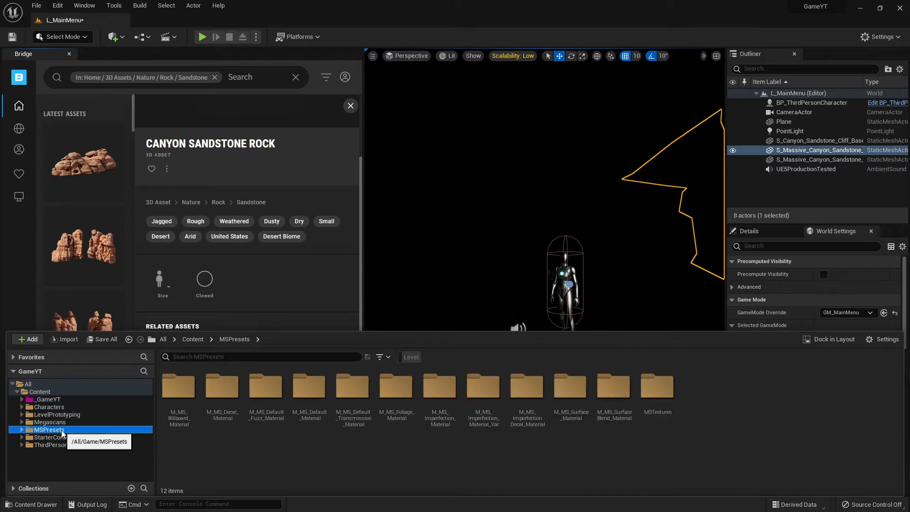
left_click(52, 422)
double_click(192, 404)
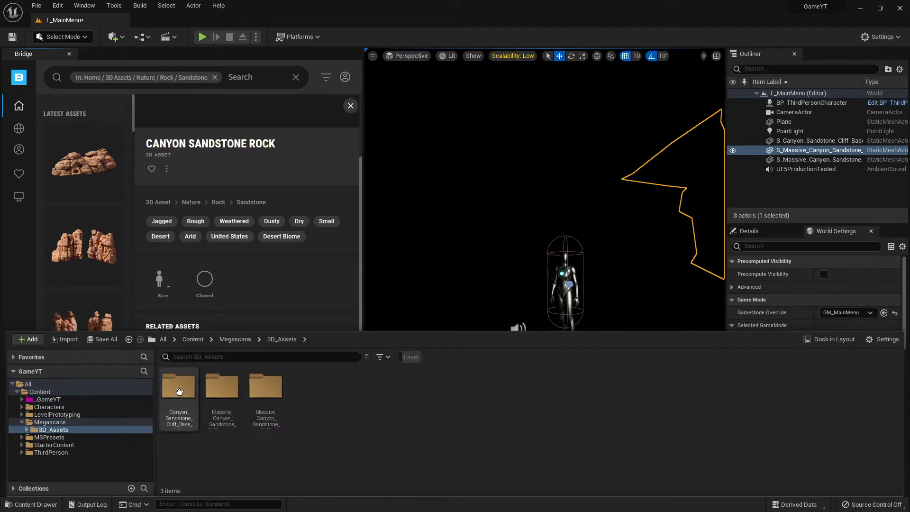
double_click(178, 386)
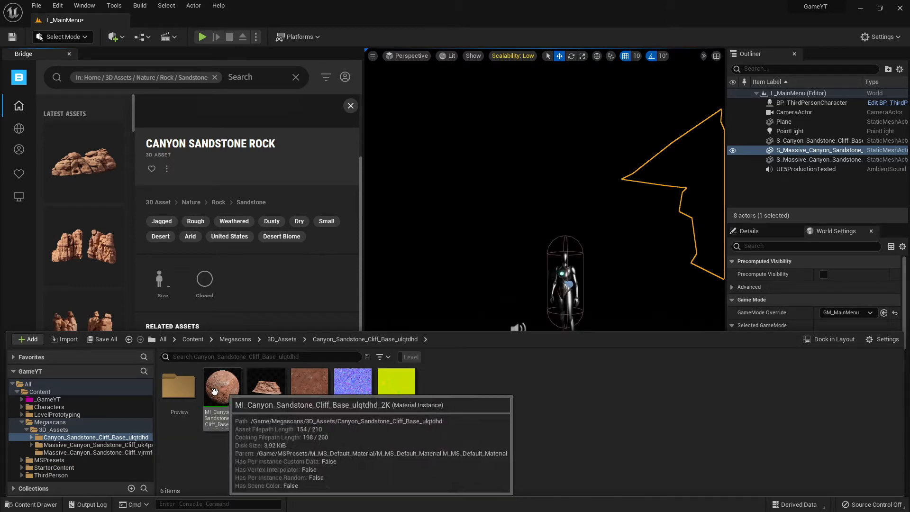
left_click(53, 430)
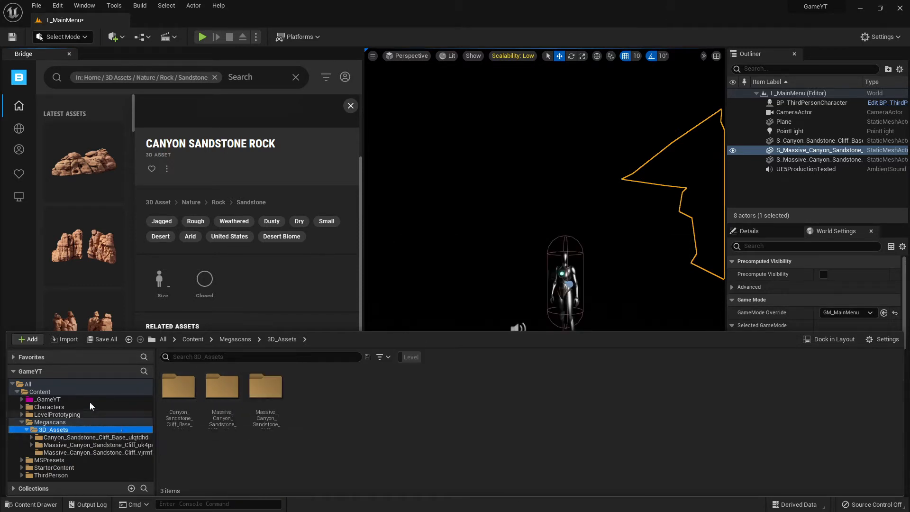
left_click(495, 277)
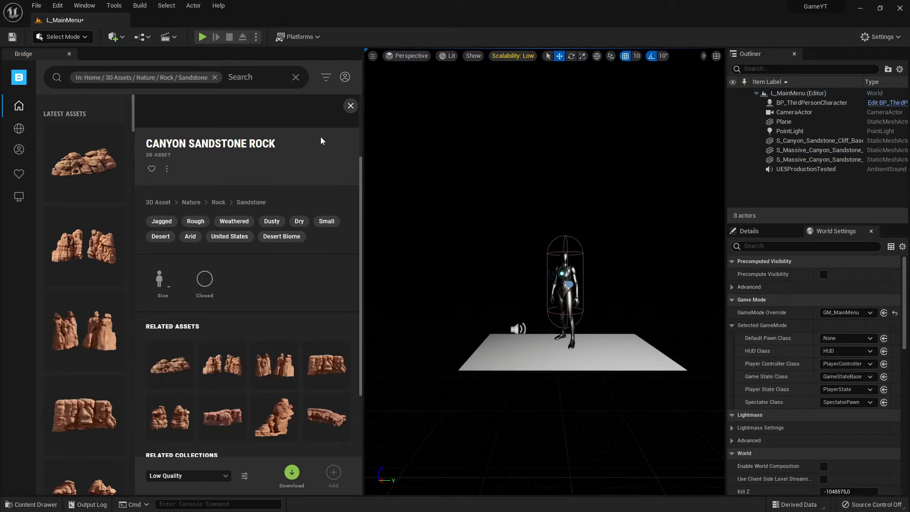
- Close the Canyon Sandstone Rock details and narrow the Bridge panel to give the viewport more room
left_click(350, 106)
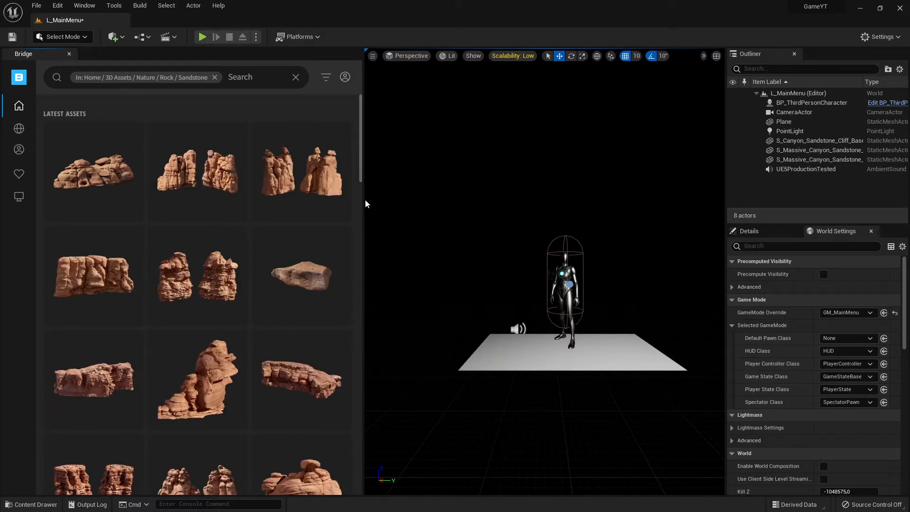
left_click_drag(363, 200, 297, 201)
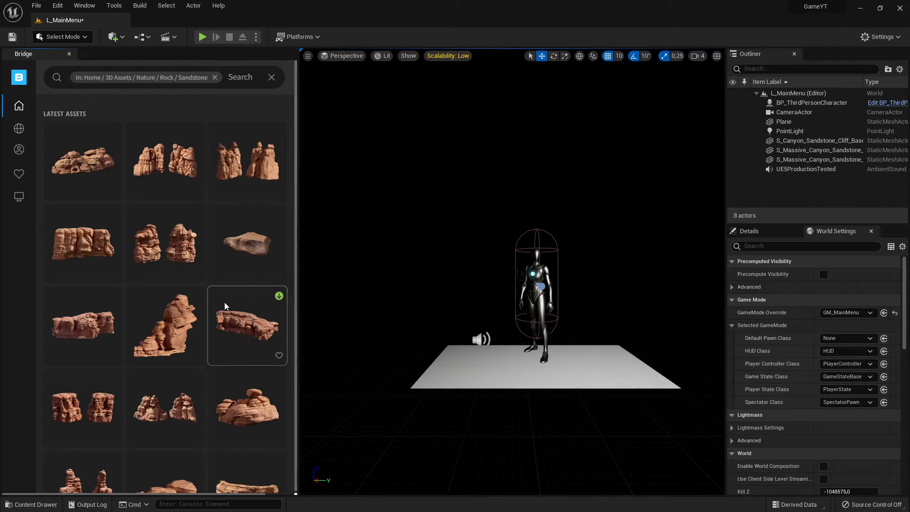
- Browse the Sandstone rock assets in Bridge to examine which cliffs and rocks could suit the main menu scene
scroll(223, 302, "down", 4)
scroll(237, 288, "down", 13)
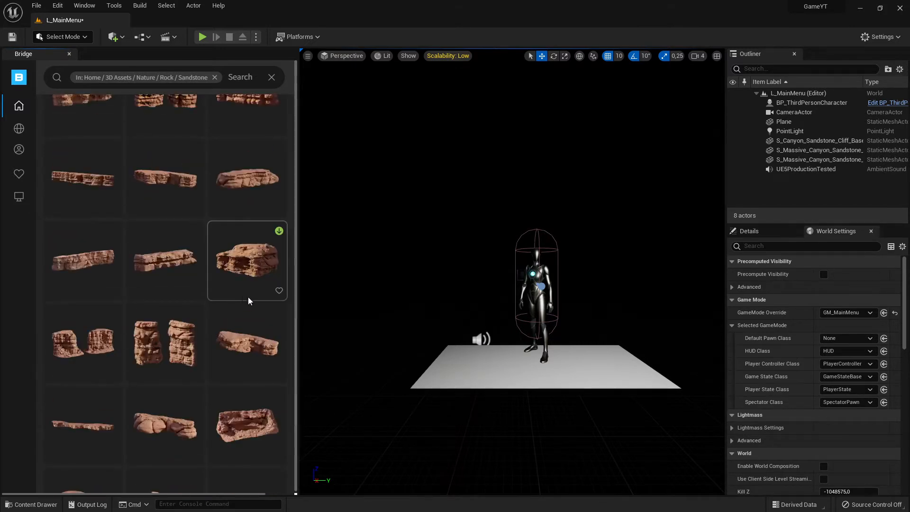
scroll(251, 295, "up", 16)
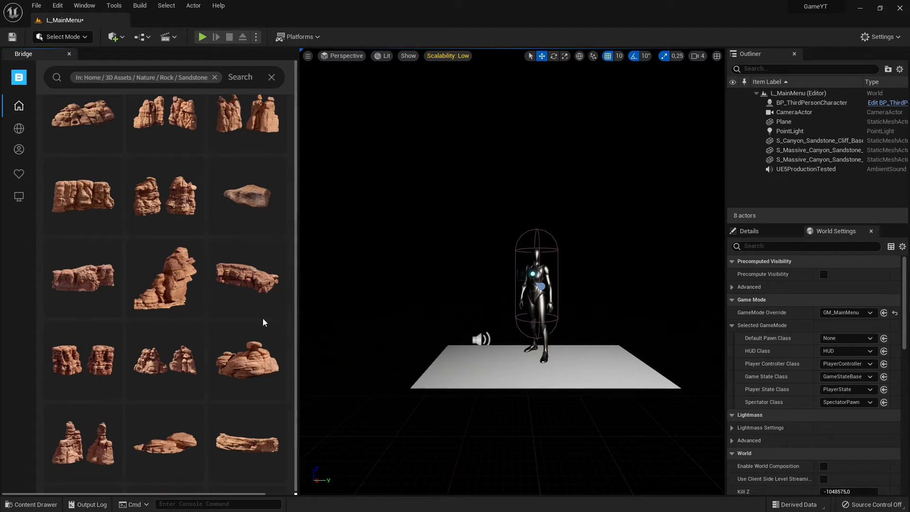
scroll(264, 316, "up", 2)
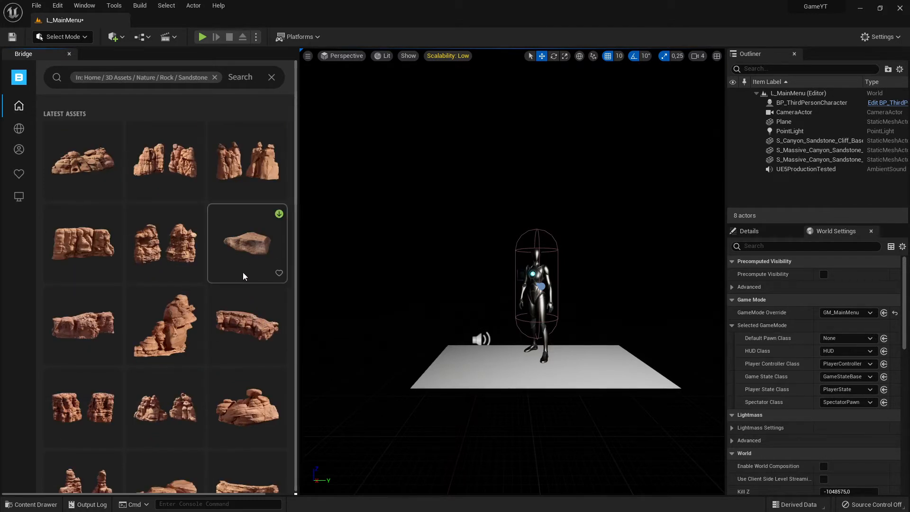
scroll(243, 273, "down", 5)
scroll(265, 307, "down", 3)
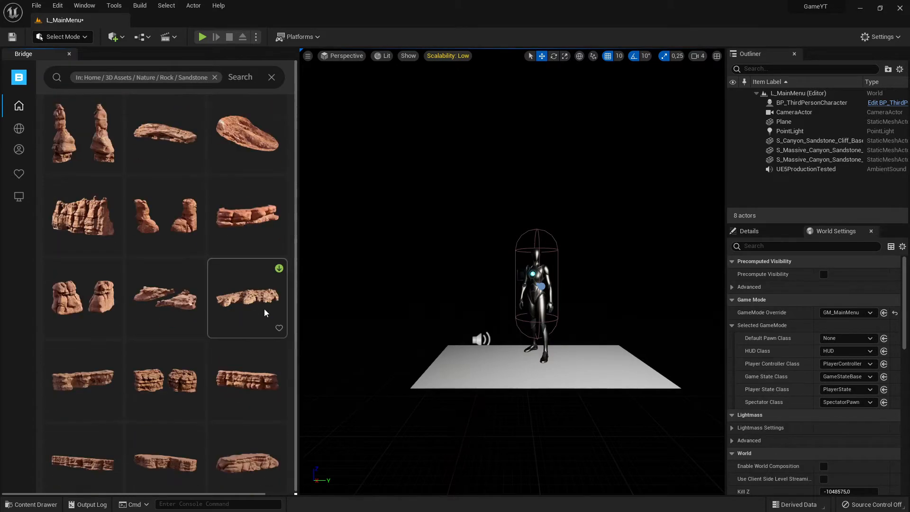
scroll(244, 323, "down", 3)
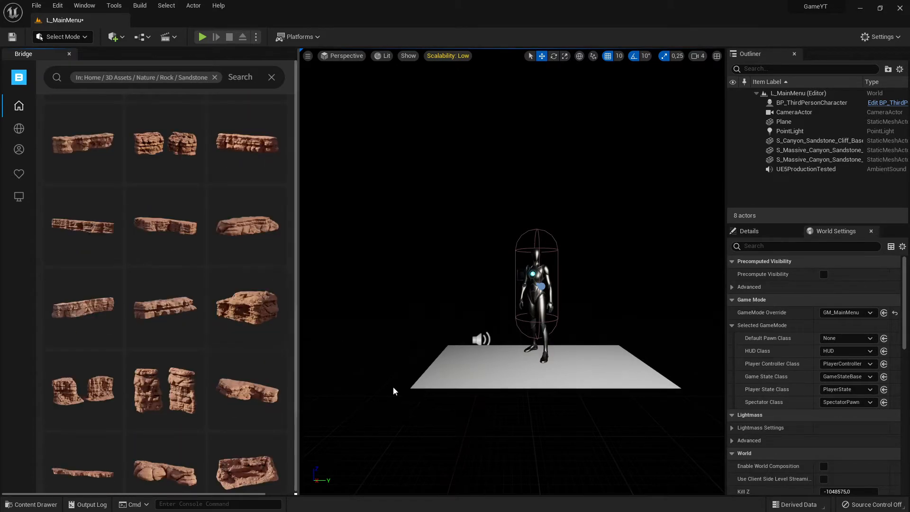
scroll(261, 363, "down", 3)
scroll(198, 336, "down", 3)
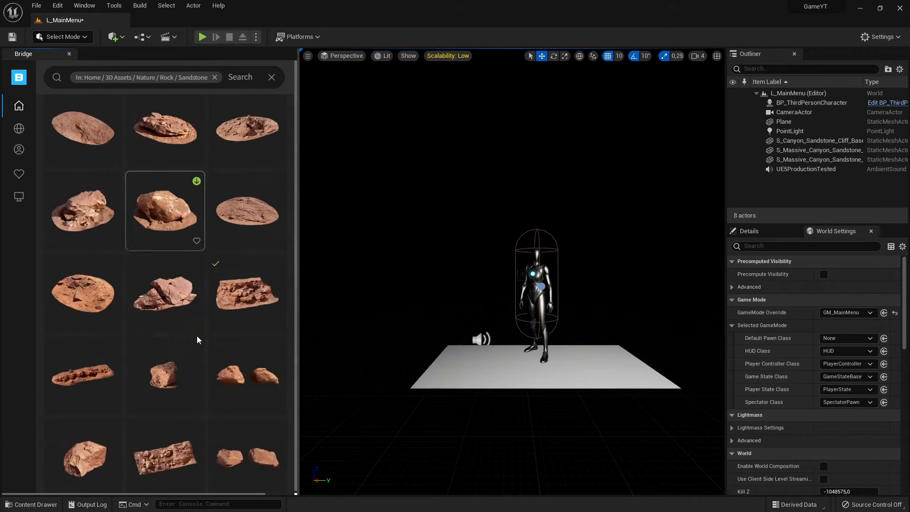
scroll(226, 339, "down", 3)
scroll(256, 356, "down", 2)
scroll(245, 359, "up", 1)
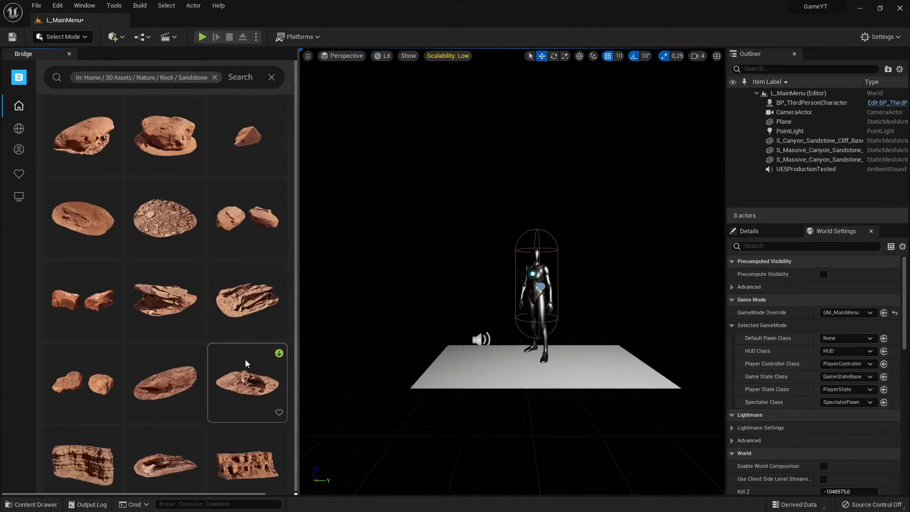
scroll(247, 363, "down", 4)
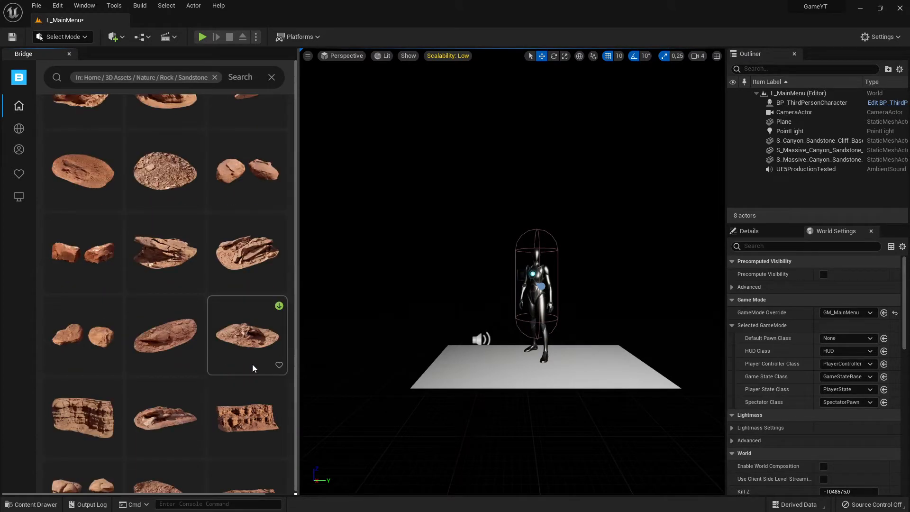
scroll(259, 368, "down", 3)
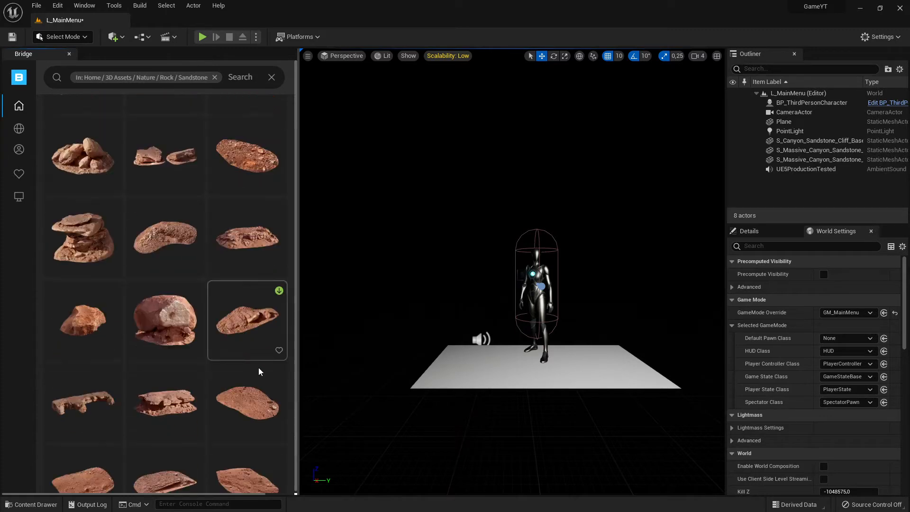
scroll(259, 375, "down", 4)
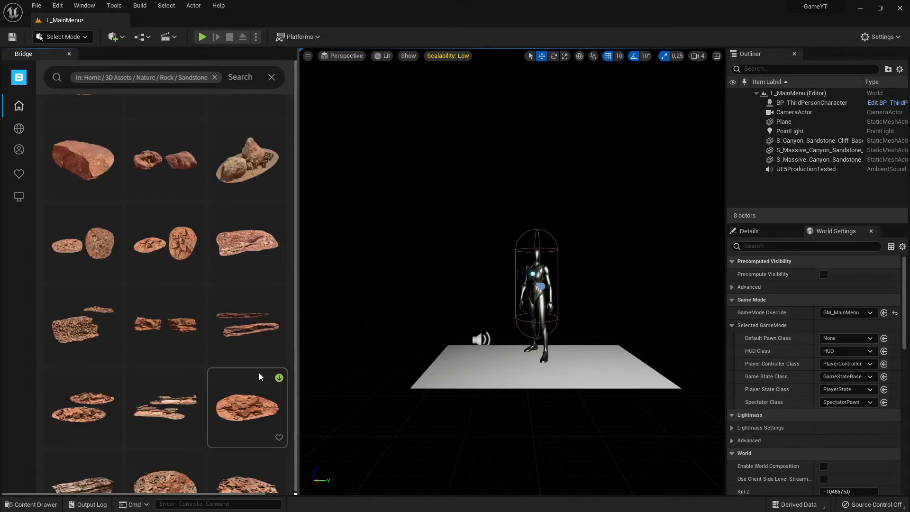
scroll(260, 375, "down", 4)
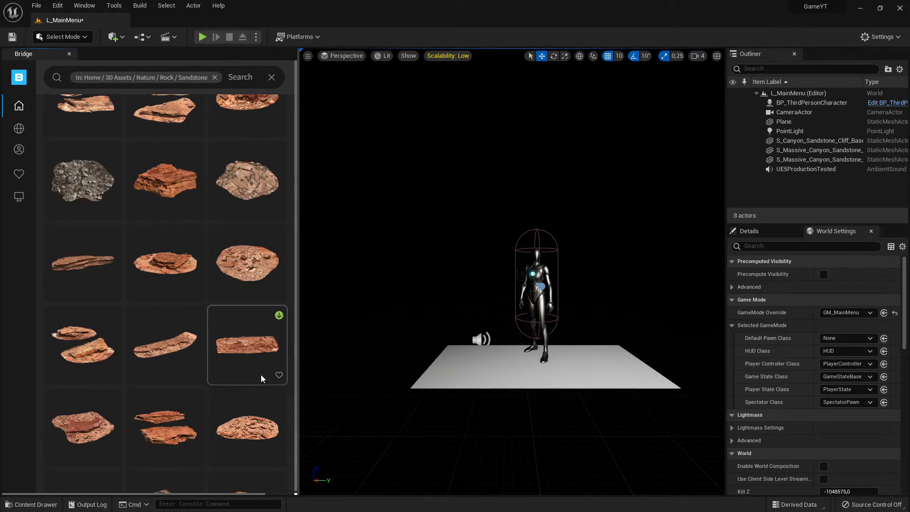
scroll(261, 375, "down", 4)
scroll(261, 376, "down", 2)
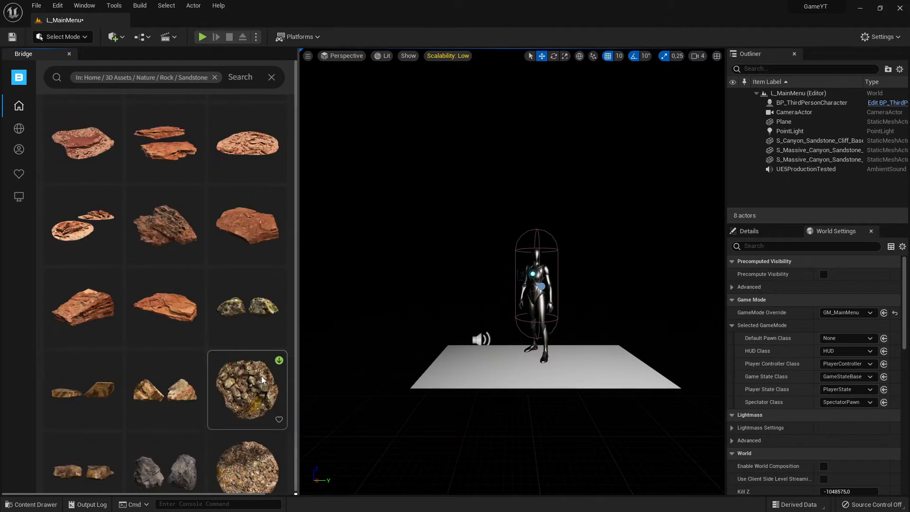
scroll(261, 377, "down", 5)
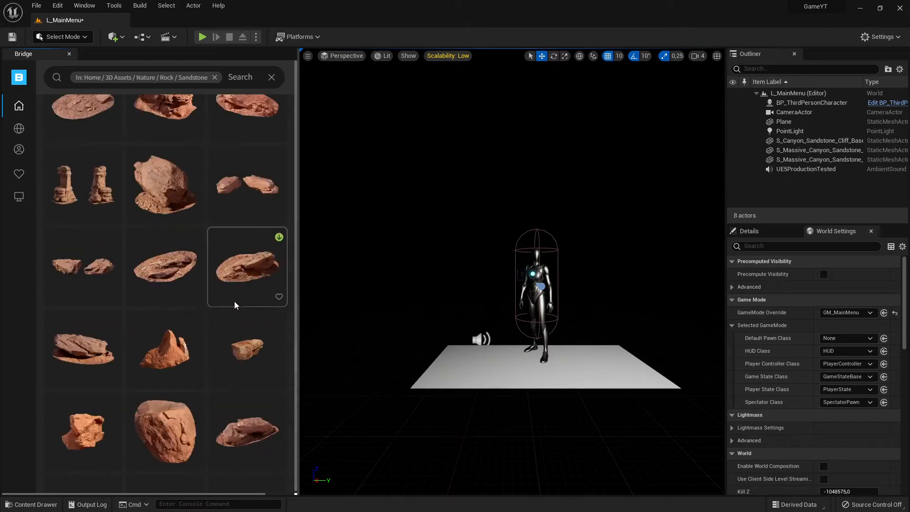
scroll(234, 305, "up", 4)
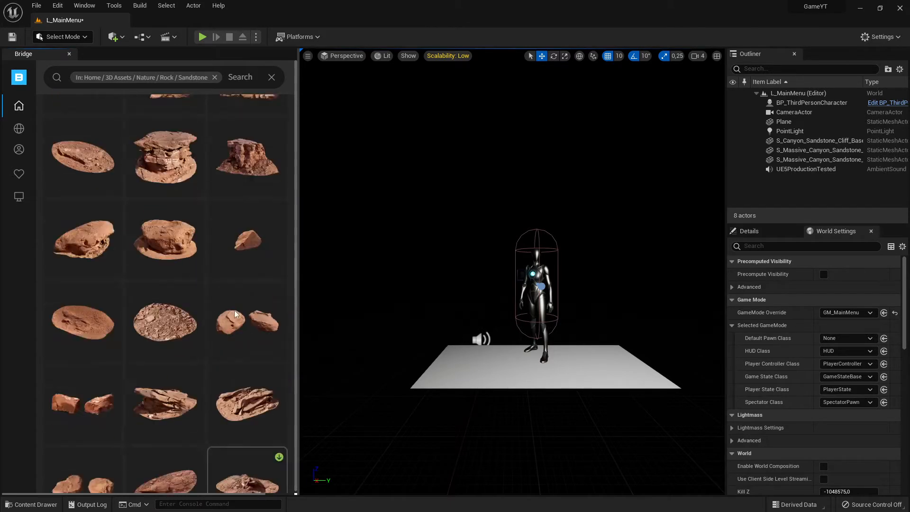
scroll(235, 310, "down", 3)
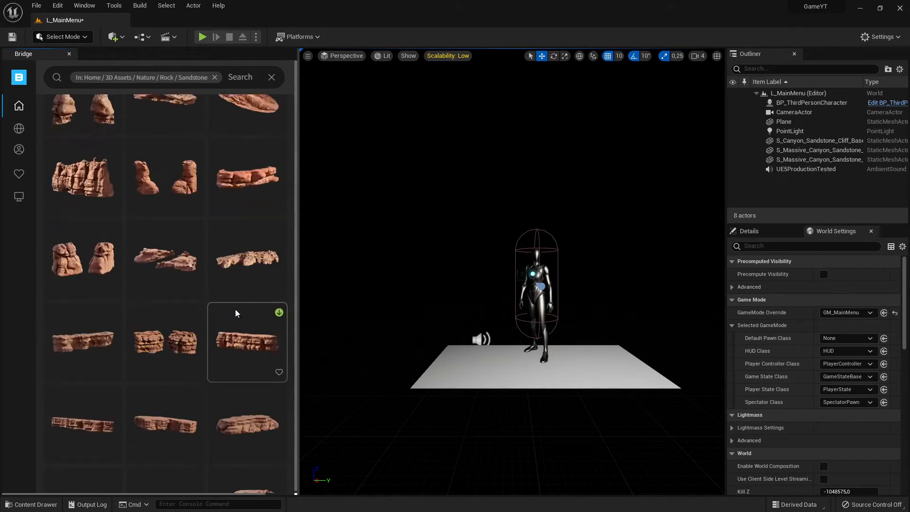
scroll(236, 312, "up", 3)
scroll(235, 309, "up", 3)
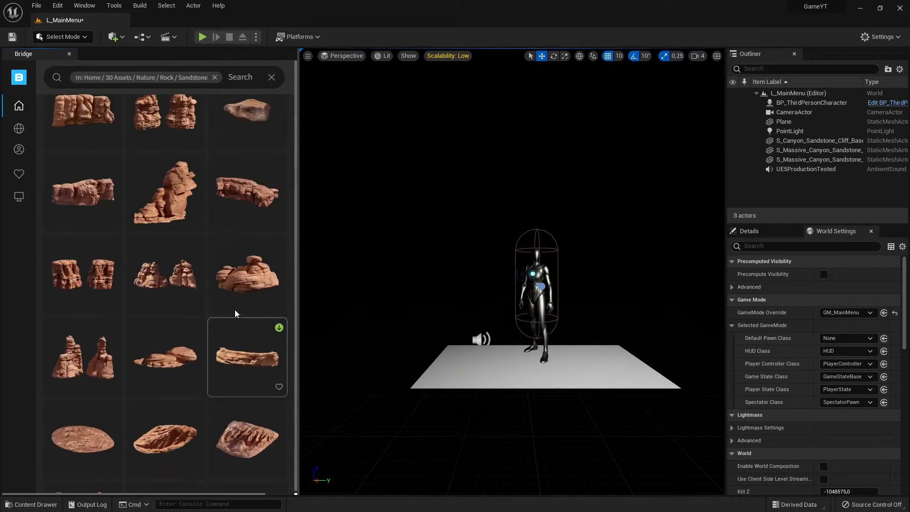
scroll(235, 313, "down", 3)
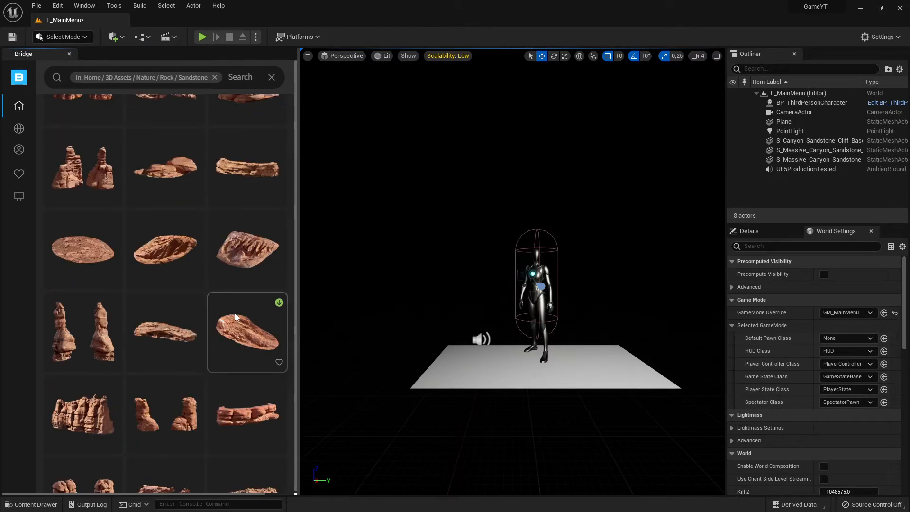
scroll(235, 312, "up", 2)
scroll(234, 313, "up", 3)
scroll(235, 312, "down", 1)
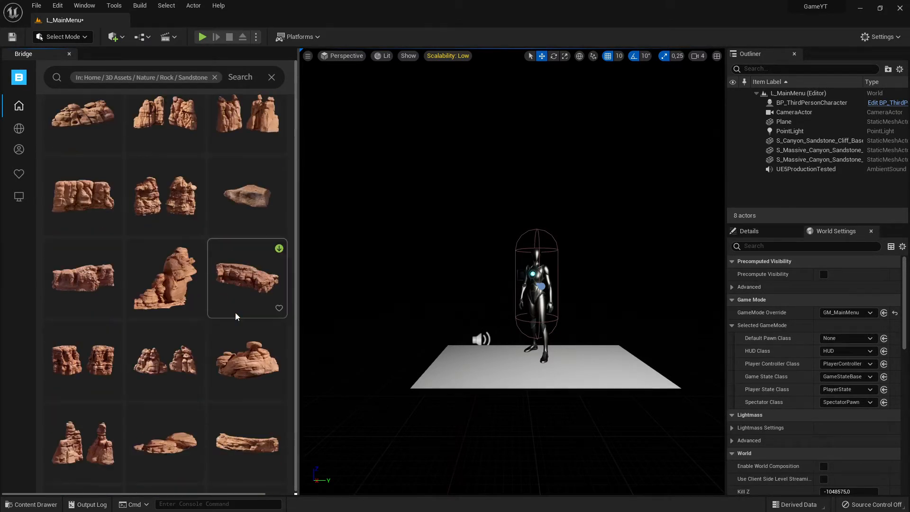
- Place the Massive Canyon Sandstone Cliff with two blocky formations from Bridge into the level, and close Bridge
left_click_drag(76, 364, 324, 350)
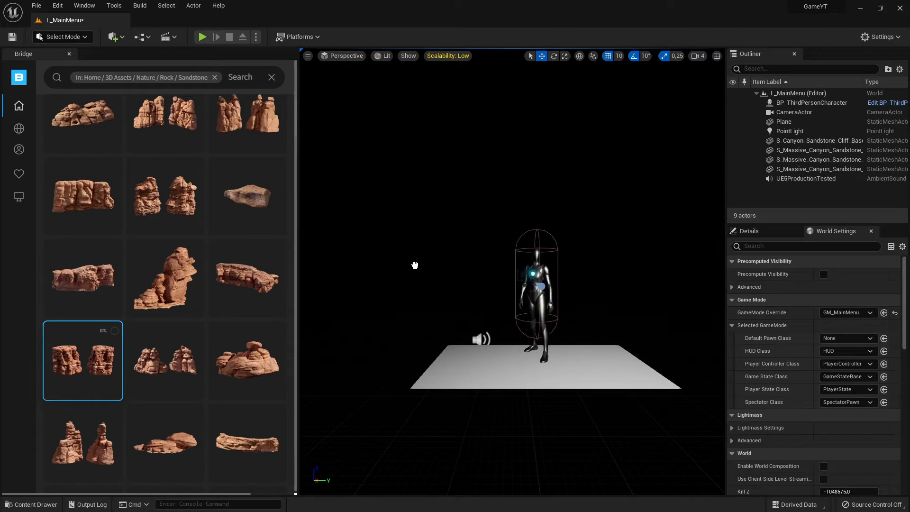
left_click_drag(409, 268, 409, 268)
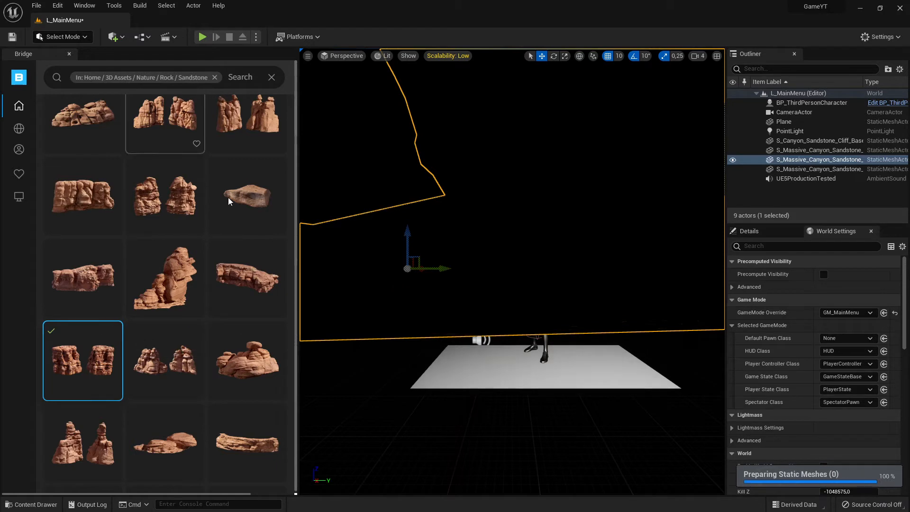
left_click(272, 78)
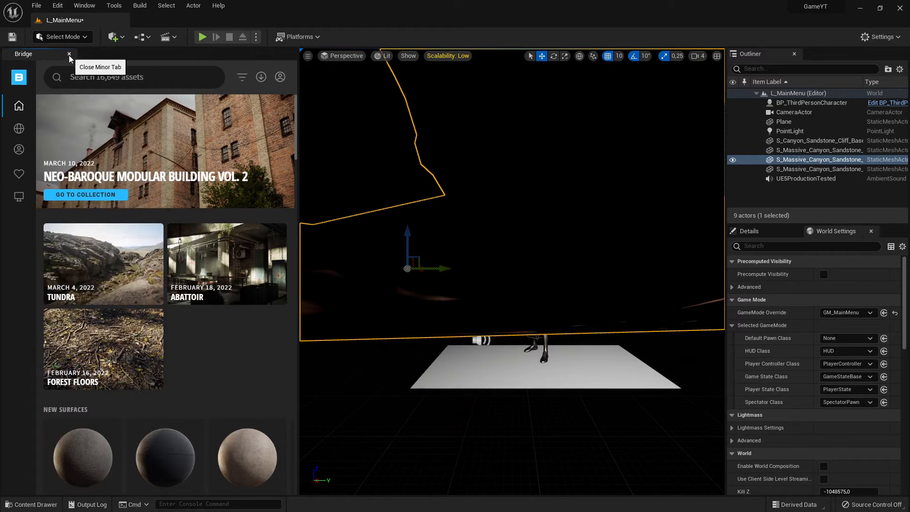
left_click(69, 55)
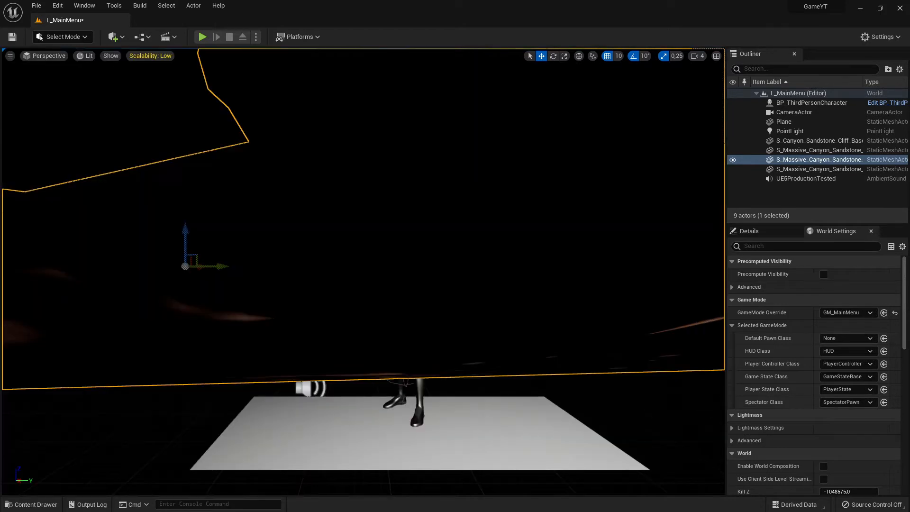
- Scale the newly placed sandstone cliff down uniformly to a fraction of its size
mouse_move(332, 265)
right_mouse_down()
mouse_move(360, 275)
mouse_move(190, 263)
mouse_move(303, 273)
mouse_move(313, 284)
mouse_move(339, 265)
mouse_move(284, 258)
mouse_move(337, 260)
right_mouse_up()
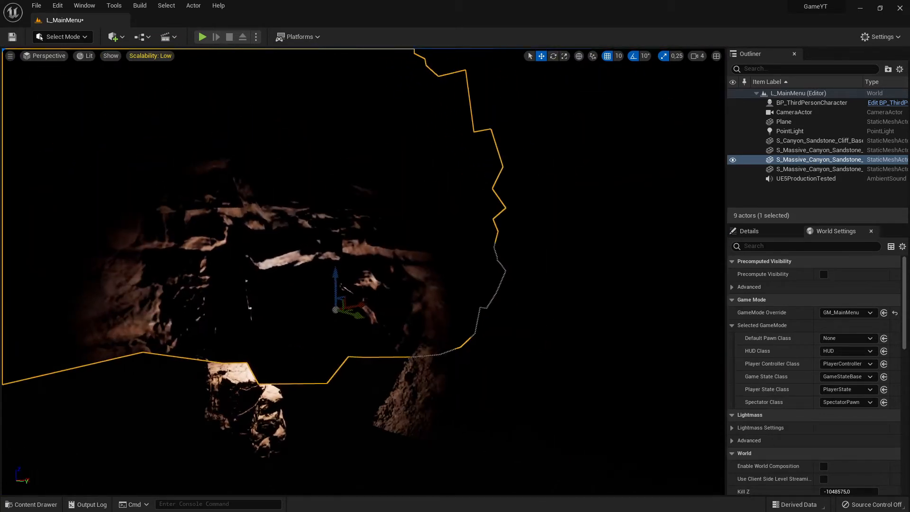
right_click_drag(402, 284, 348, 283)
key("e")
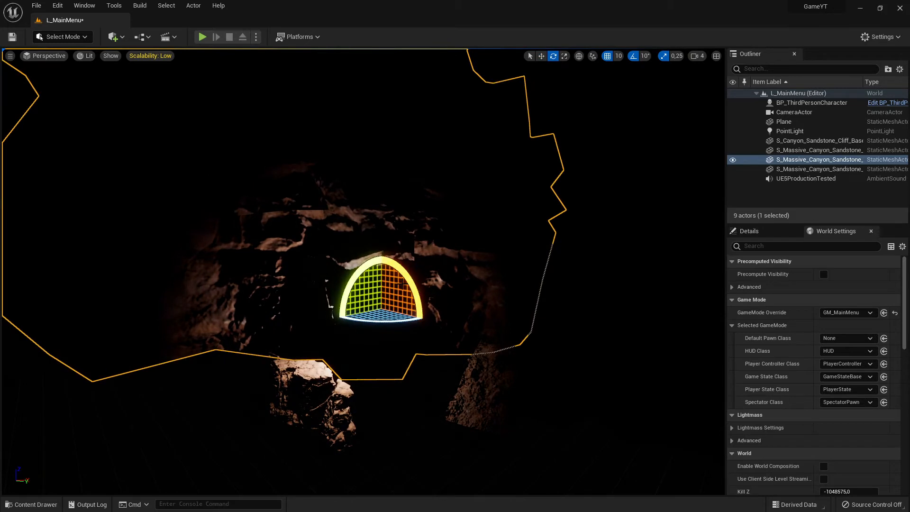
key("r")
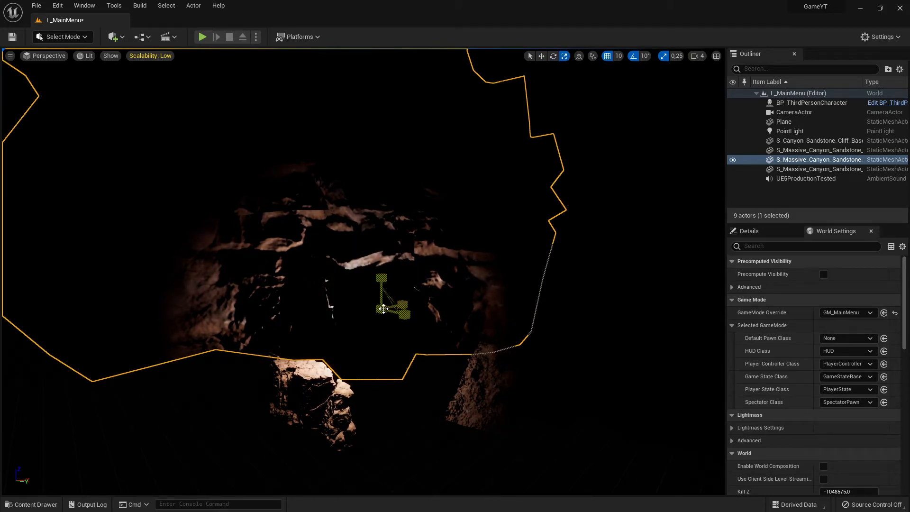
left_click_drag(382, 310, 353, 327)
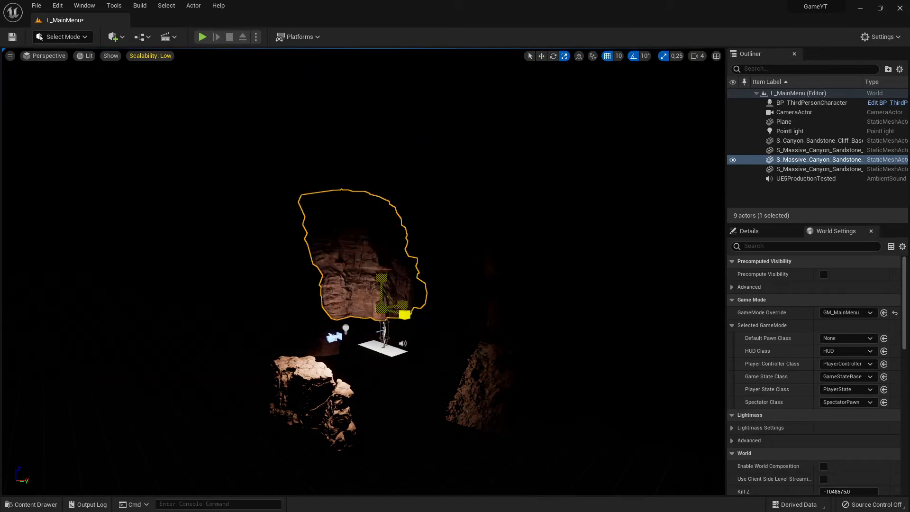
- Check which rocks surround the character, and move the scaled-down cliff over to the character's plane
key("w")
right_click_drag(353, 327, 377, 367)
key("s")
left_click(502, 318)
left_click(265, 372)
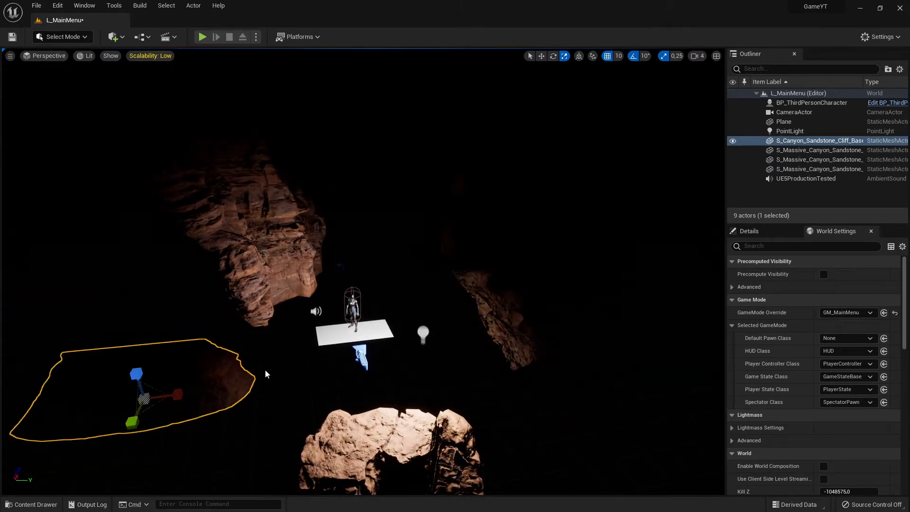
left_click(385, 445)
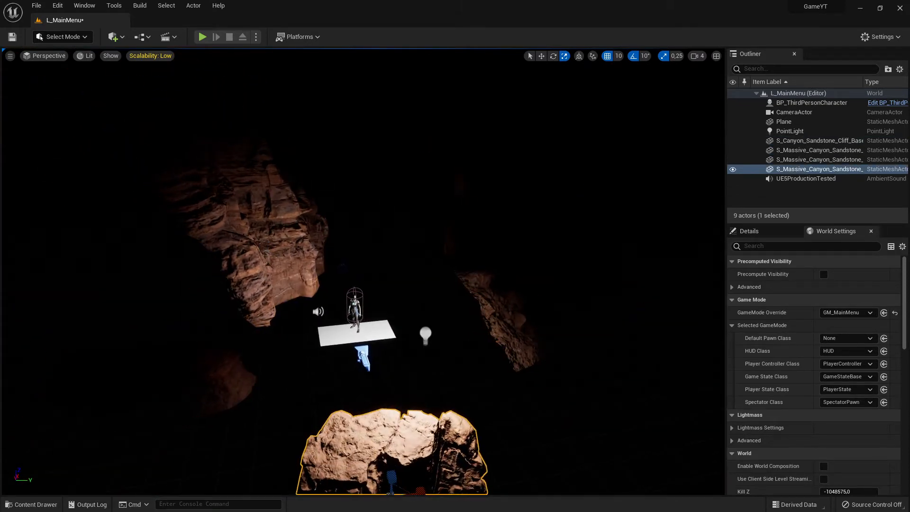
left_click(292, 218)
key("w")
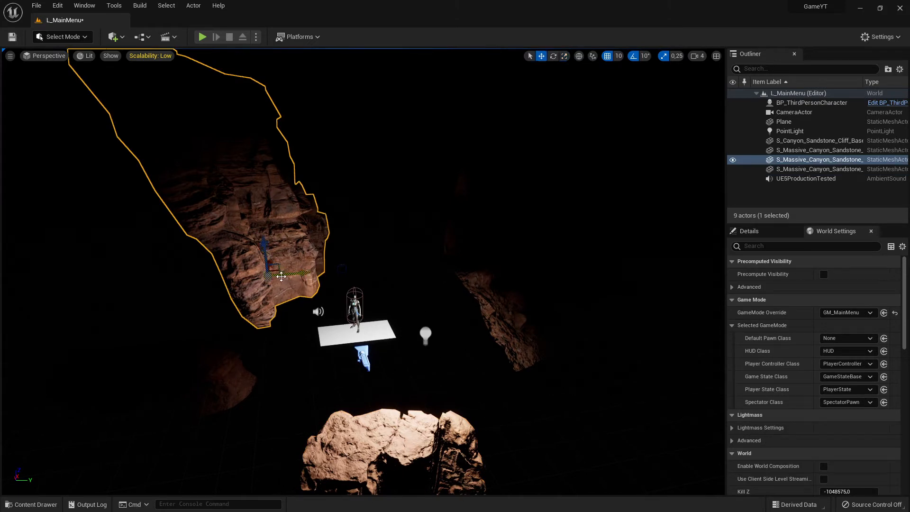
left_click_drag(265, 258, 399, 344)
- Rotate the cliff around its vertical axis so its broad face points toward the camera actor
key("e")
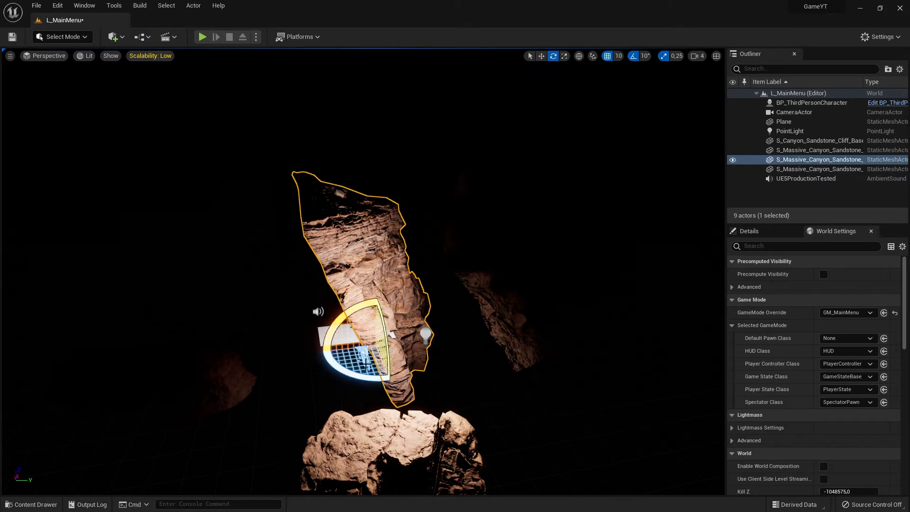
left_click_drag(363, 381, 331, 372)
scroll(447, 357, "down", 3)
scroll(447, 357, "up", 3)
- Lower the cliff beneath the character so its top sits at the level of the plane
key("w")
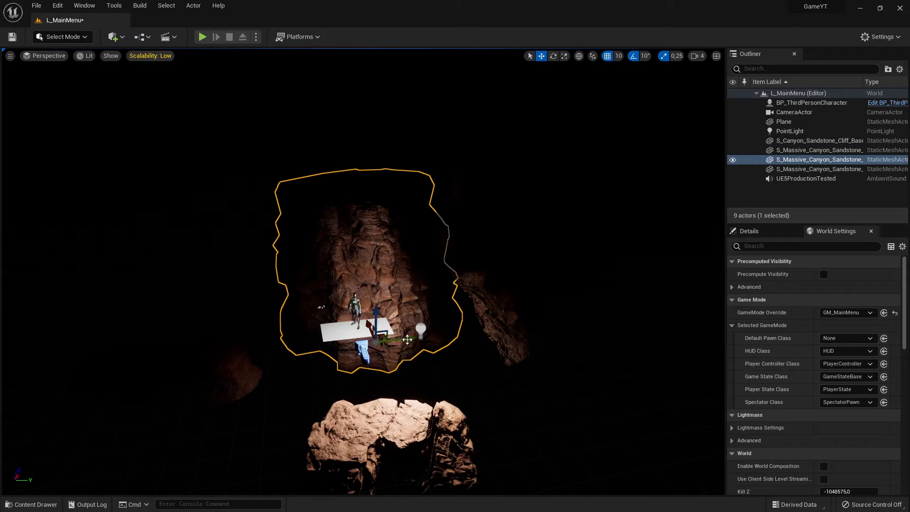
right_click_drag(369, 331, 441, 316)
key("s")
key("a")
left_click_drag(324, 311, 400, 416)
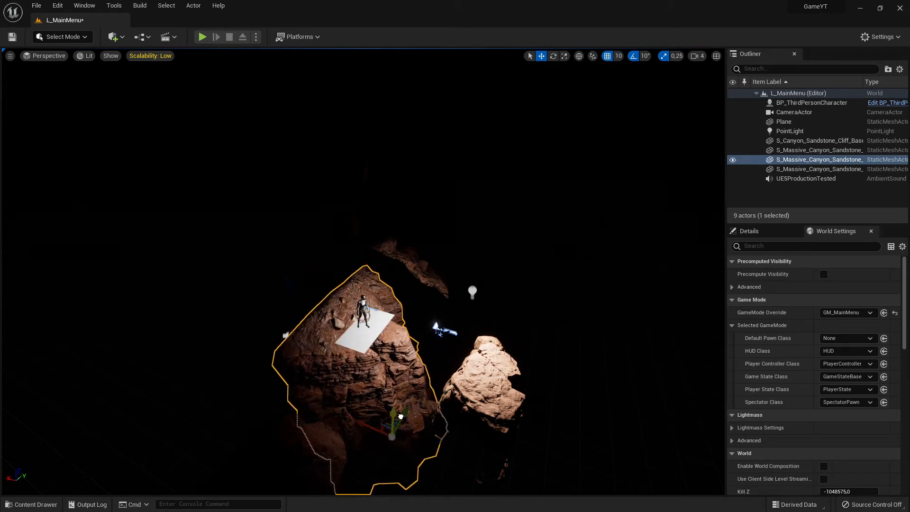
- Delete the white Plane under the character so that the cliff serves as the ground
right_click_drag(401, 390, 327, 392)
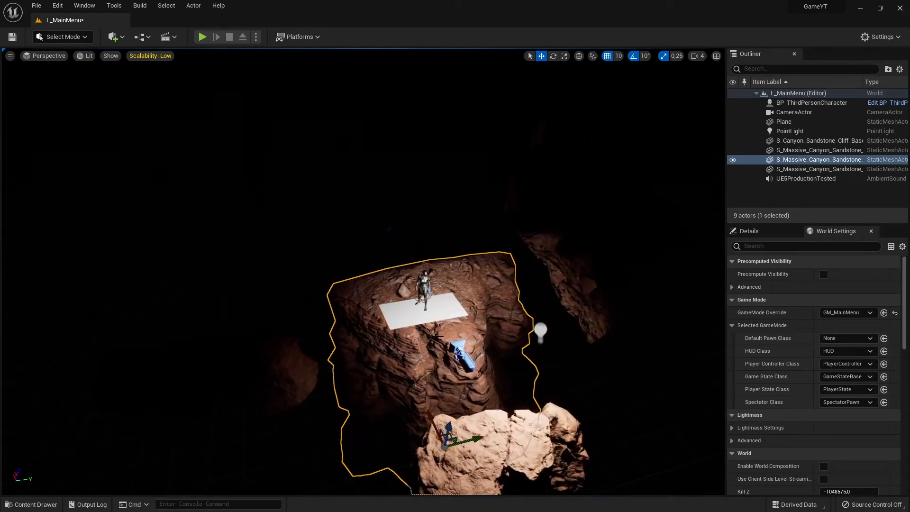
right_click_drag(440, 336, 385, 310)
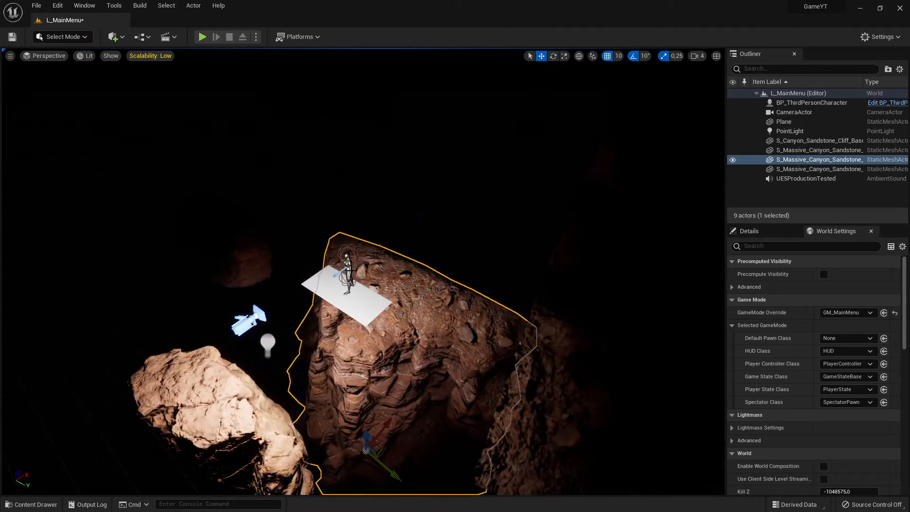
left_click(385, 310)
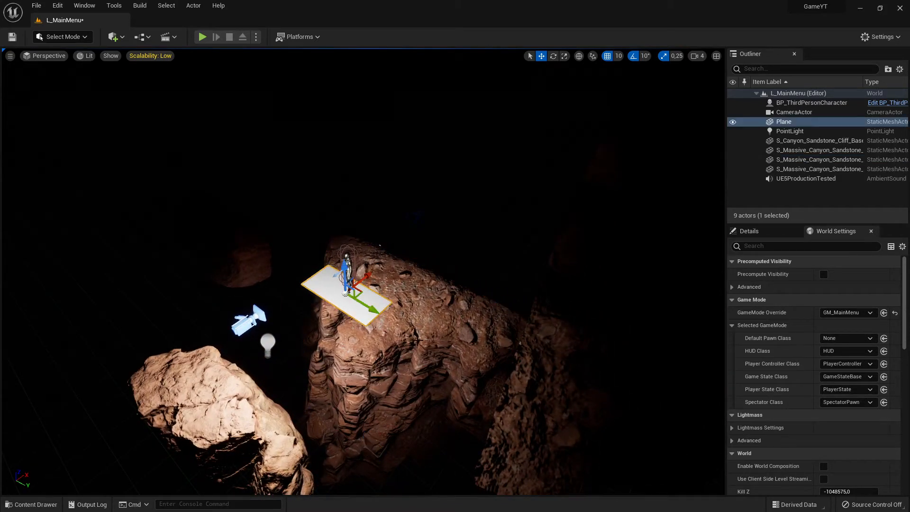
key("Delete")
right_click_drag(385, 310, 469, 303)
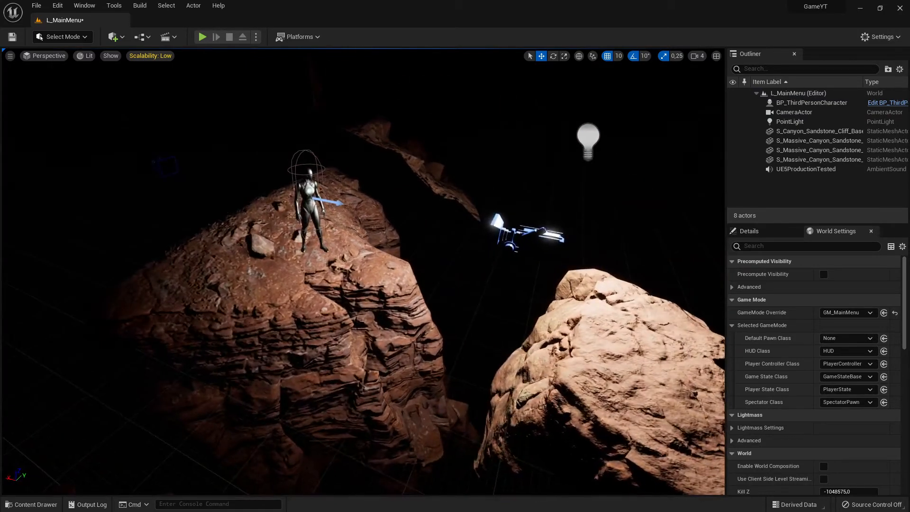
- Fine-tune the cliff's height to meet the character's feet, and play-test the main menu briefly
left_click(382, 443)
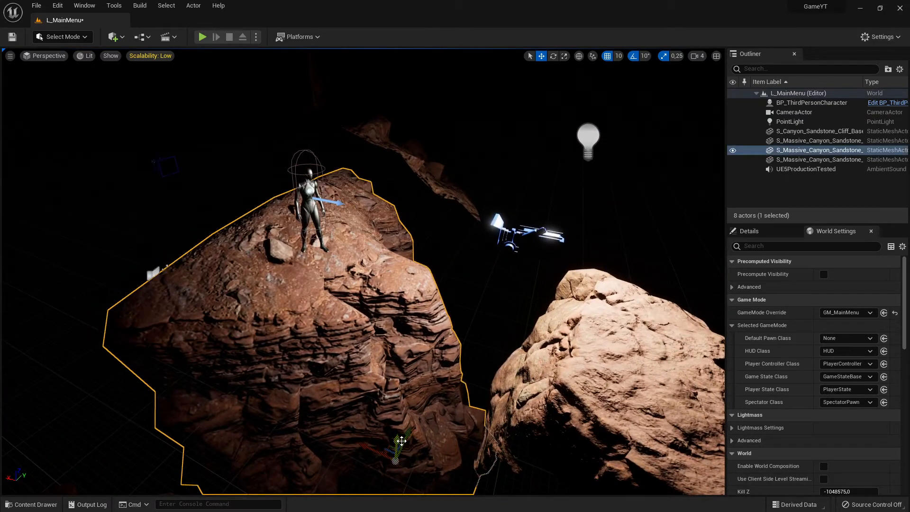
left_click_drag(401, 441, 399, 436)
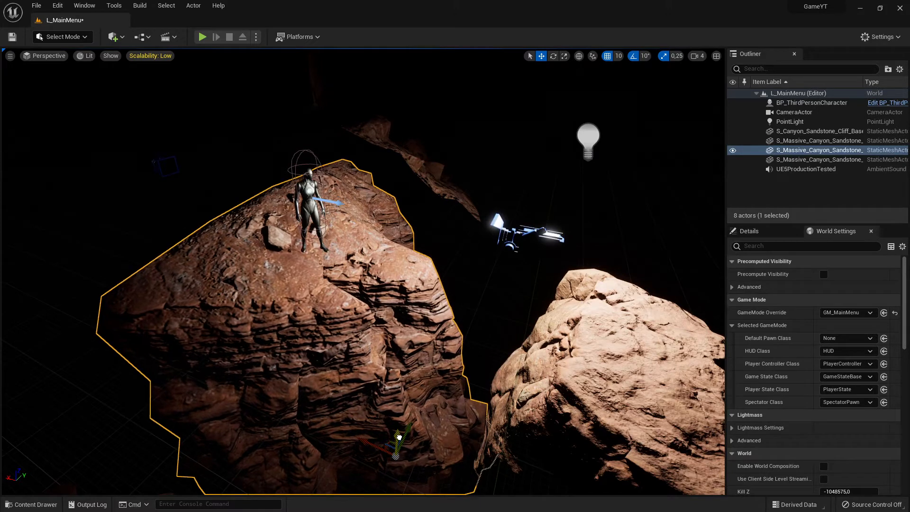
left_click(202, 37)
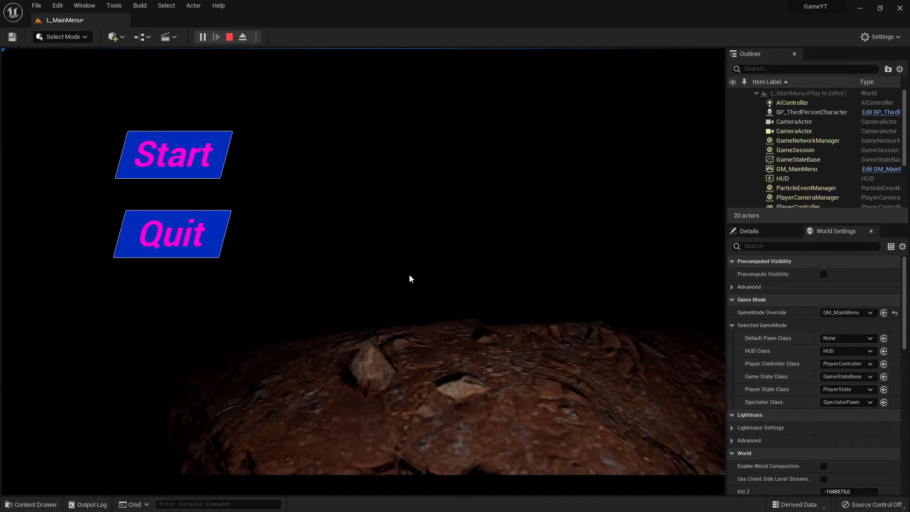
key("Escape")
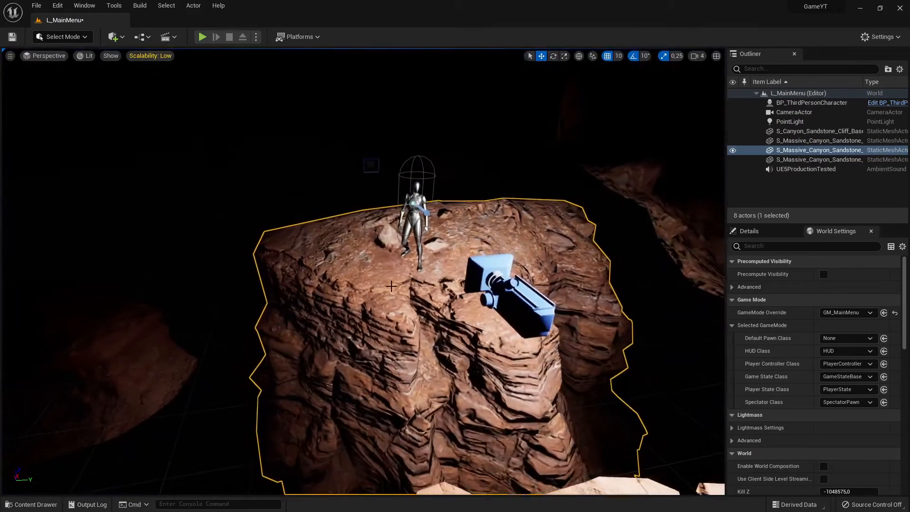
- Move the Canyon Sandstone Cliff Base rock farther away from the central cliff along the Y axis
left_click(137, 360)
right_click_drag(137, 361, 133, 369)
key("s")
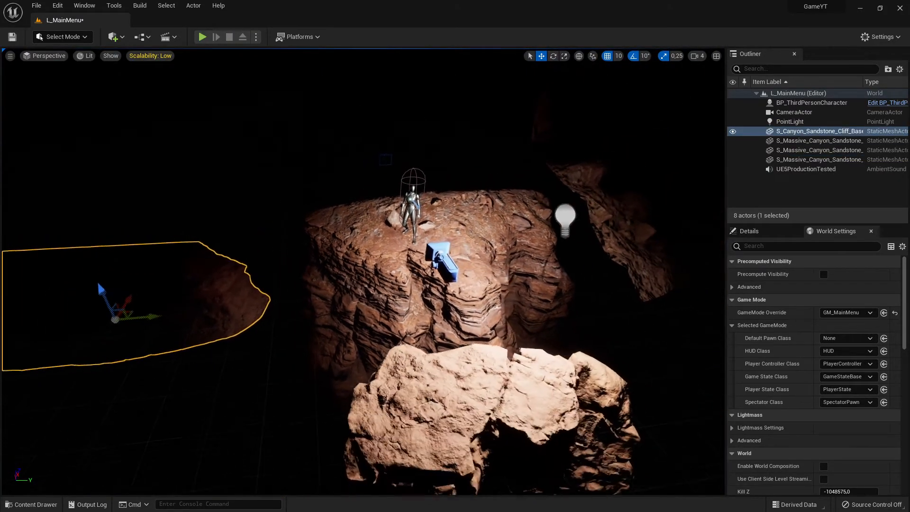
left_click_drag(156, 315, 55, 325)
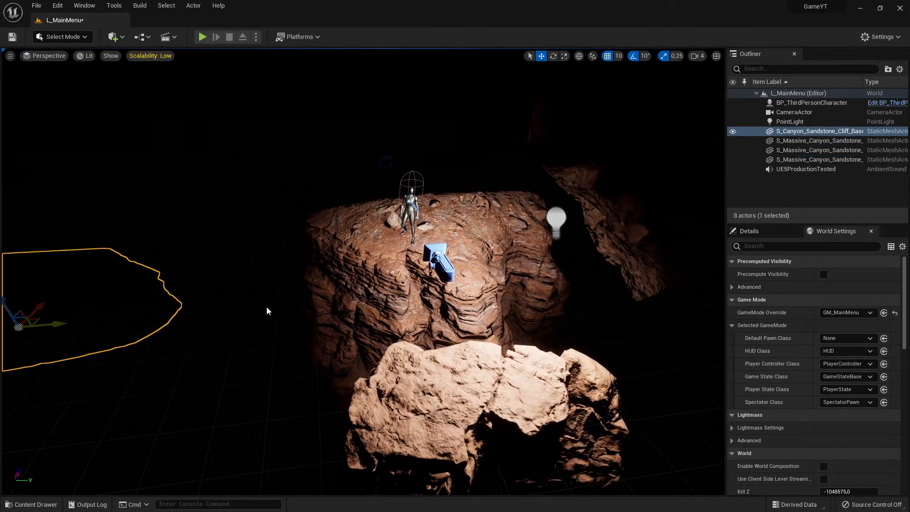
- Shift the central cliff along the Y axis to center it under the character, and play-test the menu again
left_click(487, 330)
left_click_drag(477, 441, 447, 441)
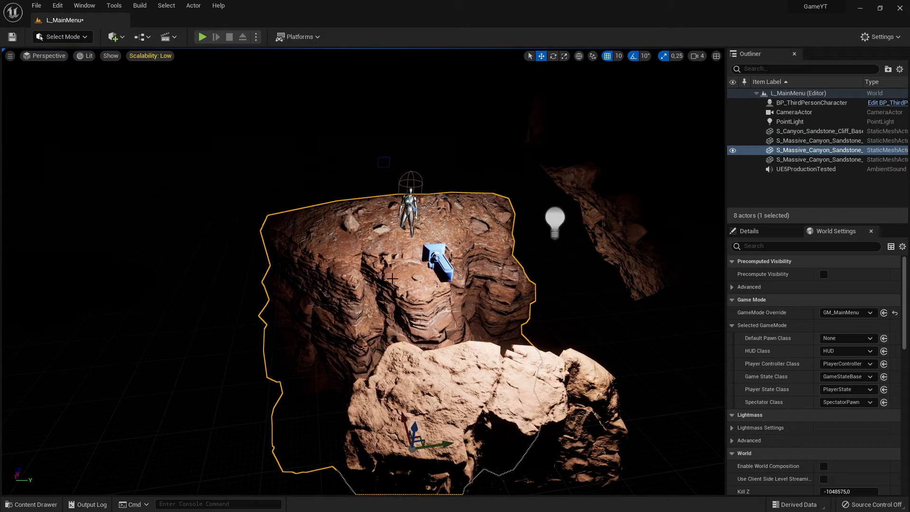
left_click(204, 37)
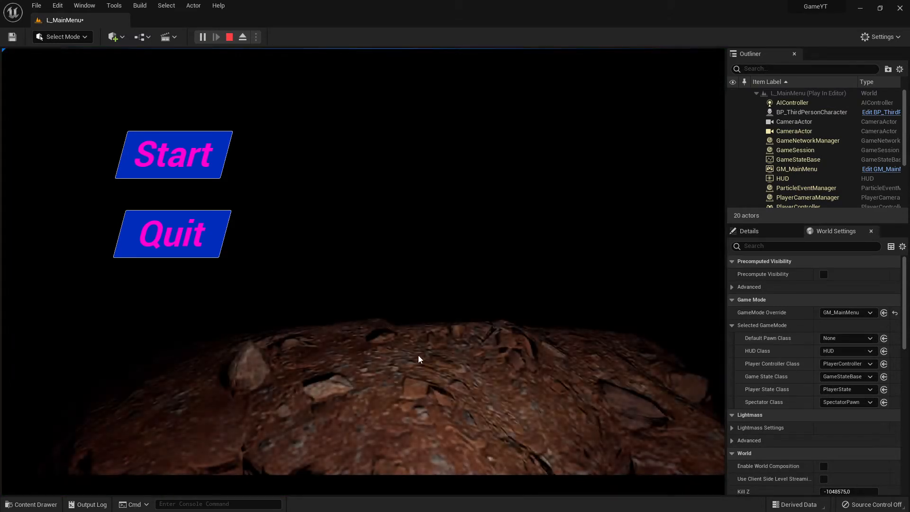
key("Escape")
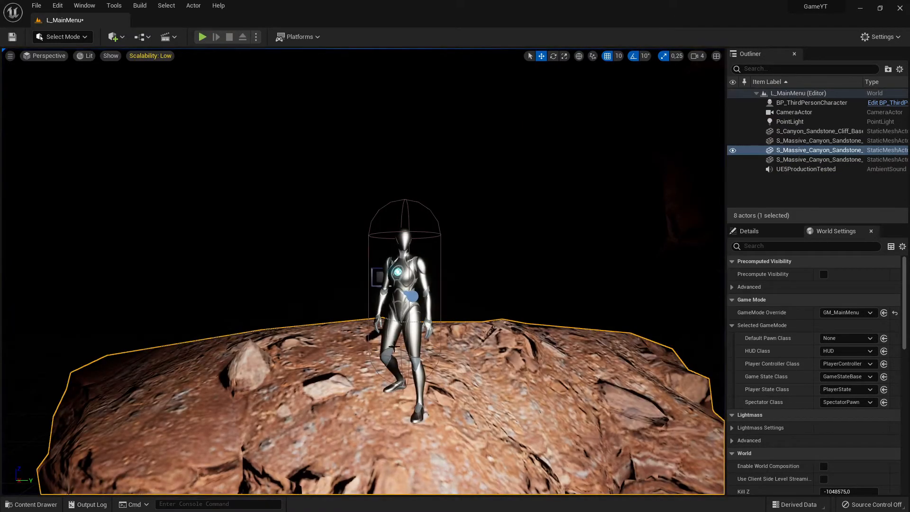
- Open the static mesh asset of the cliff under the character and dock its editor beside the L_MainMenu level
key("s")
right_click_drag(363, 365, 218, 370)
key("w")
key("d")
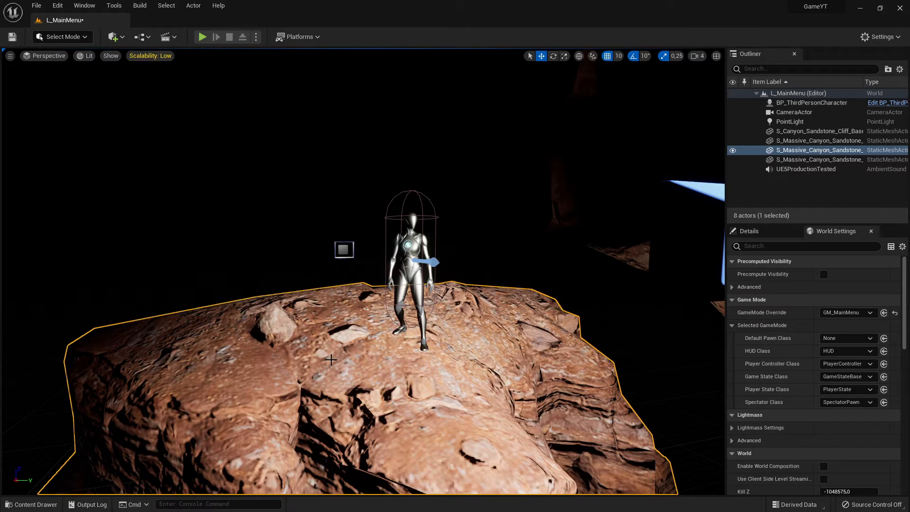
key("ctrl+b")
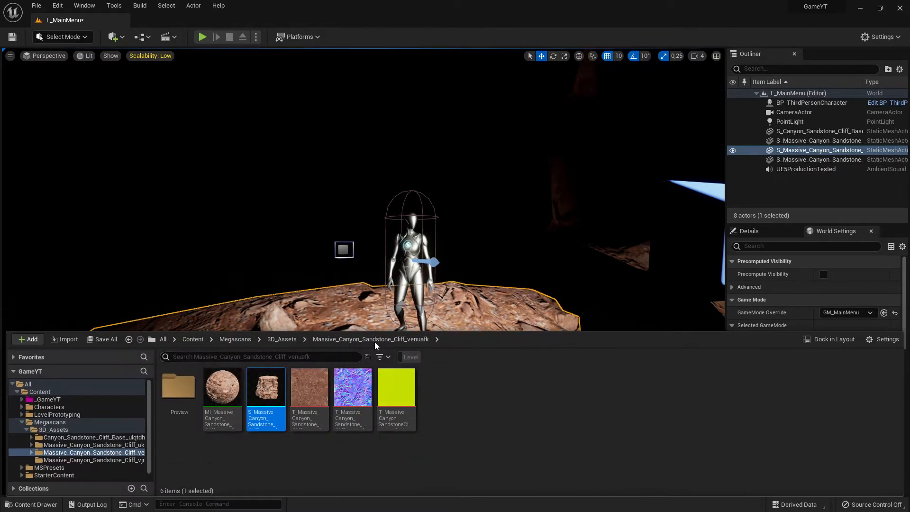
left_click(326, 324)
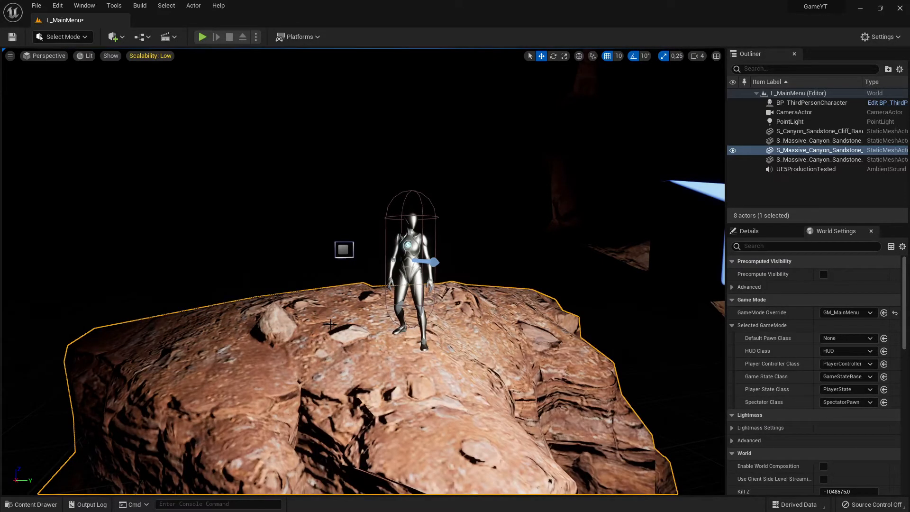
key("ctrl+space")
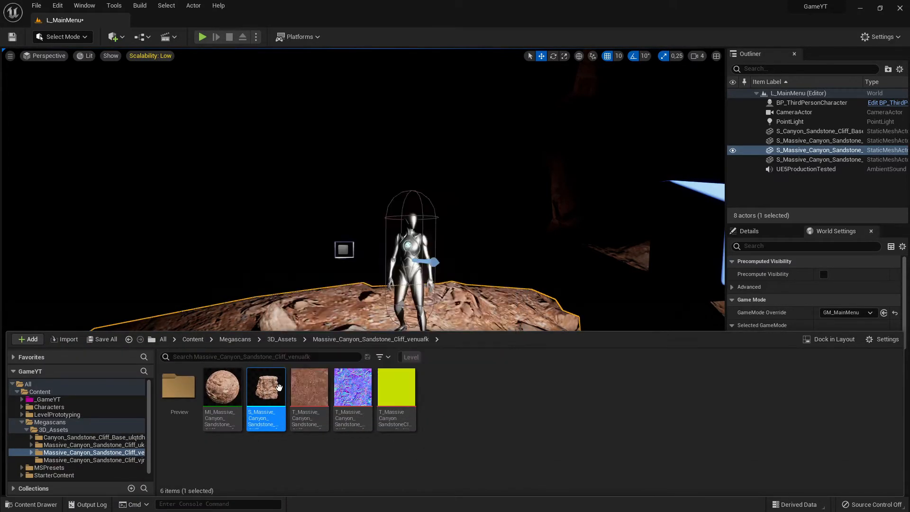
mouse_move(270, 396)
key("Return")
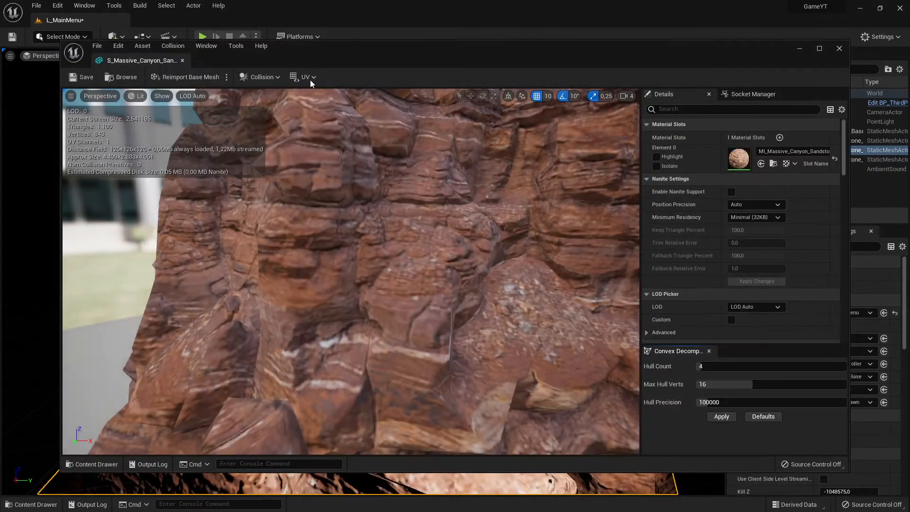
left_click_drag(153, 50, 167, 21)
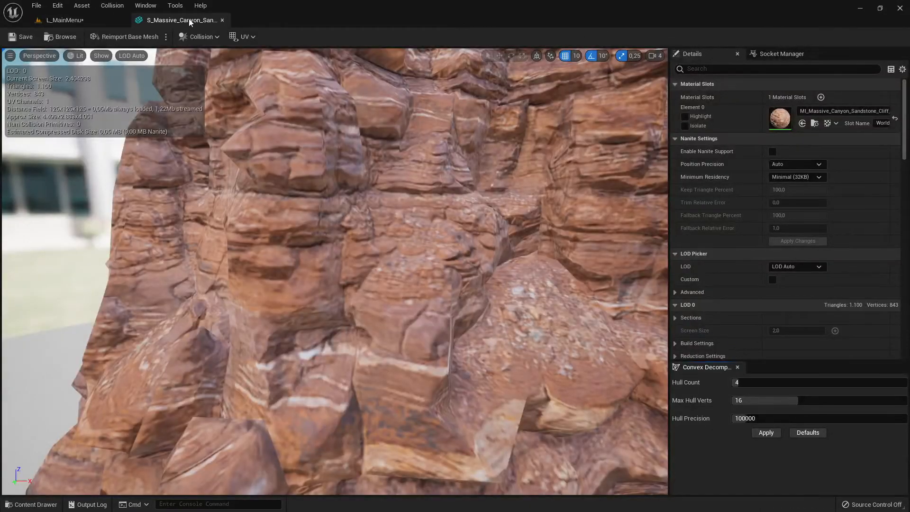
- Generate an auto convex collision for the cliff mesh with hull count 4, max hull verts 16 and hull precision 100000
scroll(420, 209, "down", 10)
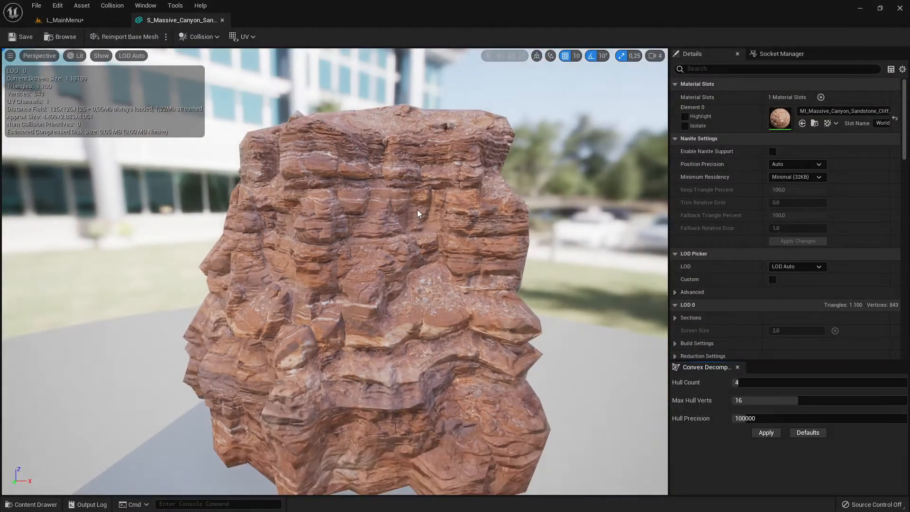
right_click_drag(386, 248, 344, 238)
right_click_drag(545, 130, 594, 127)
left_click(656, 56)
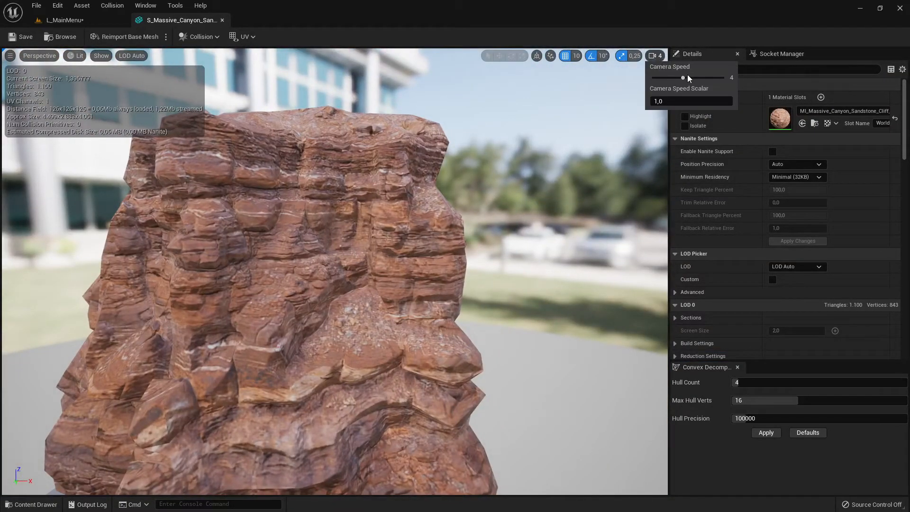
right_click_drag(560, 166, 554, 191)
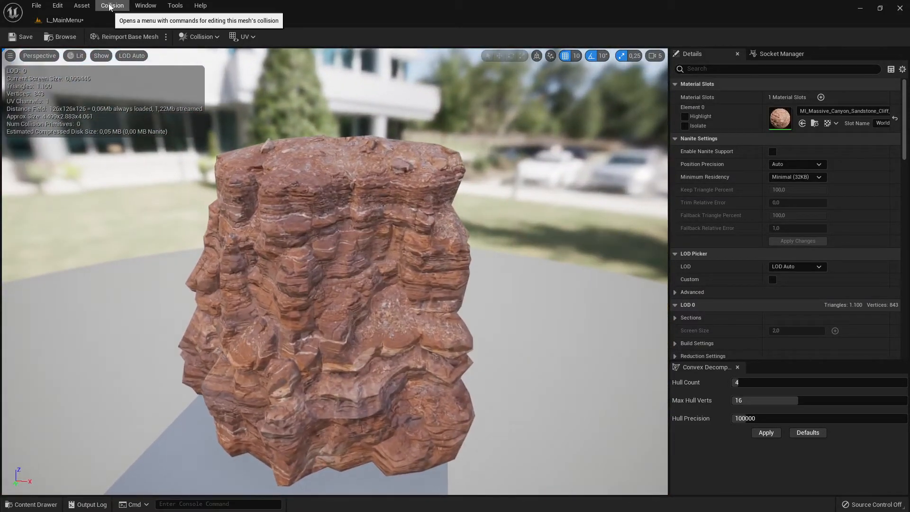
left_click(108, 7)
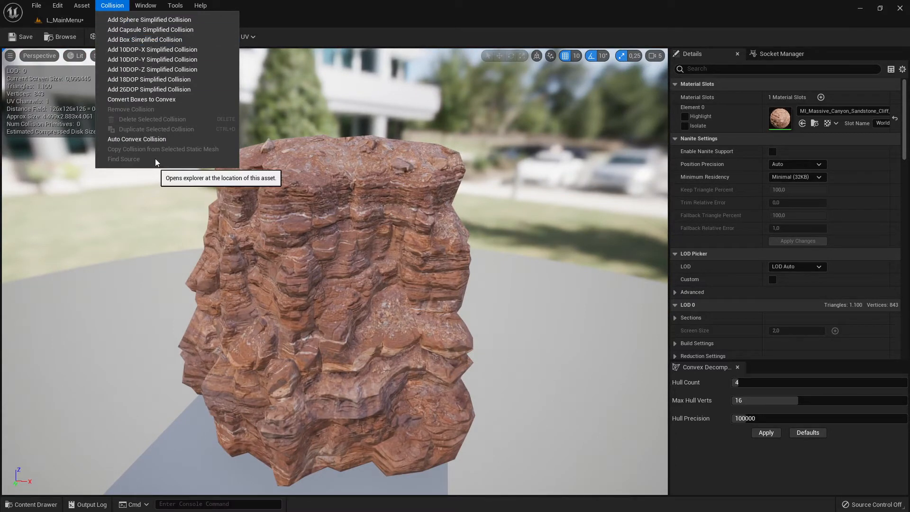
left_click(140, 141)
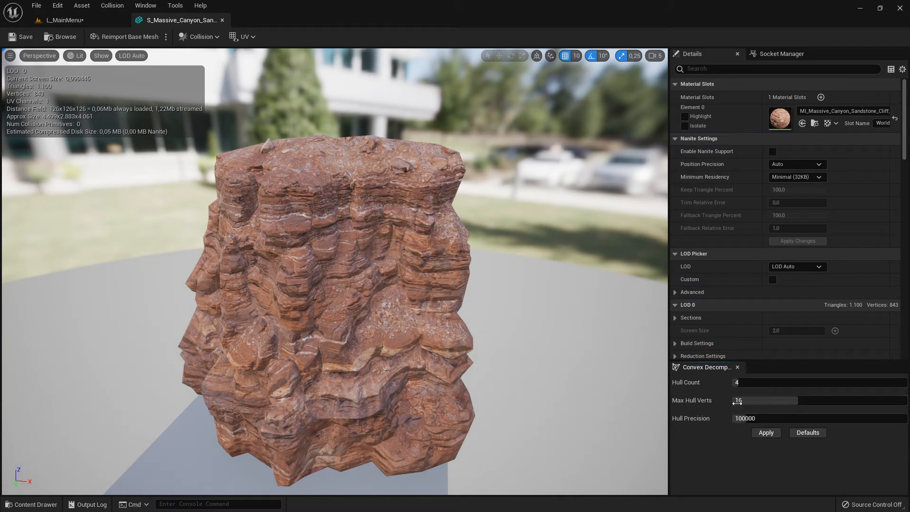
left_click(769, 433)
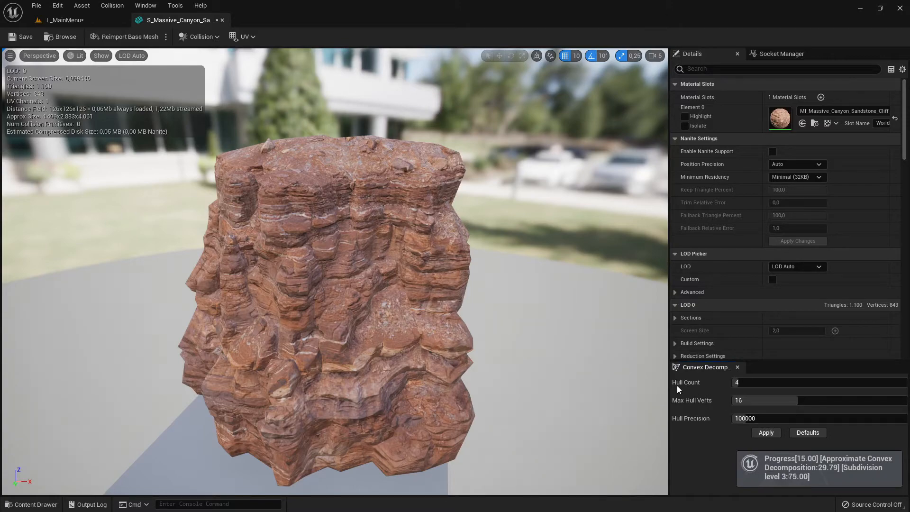
- Examine how closely the generated convex hulls follow the cliff's top edge and sides
key("d")
right_click_drag(473, 300, 71, 267)
key("d")
key("s")
key("w")
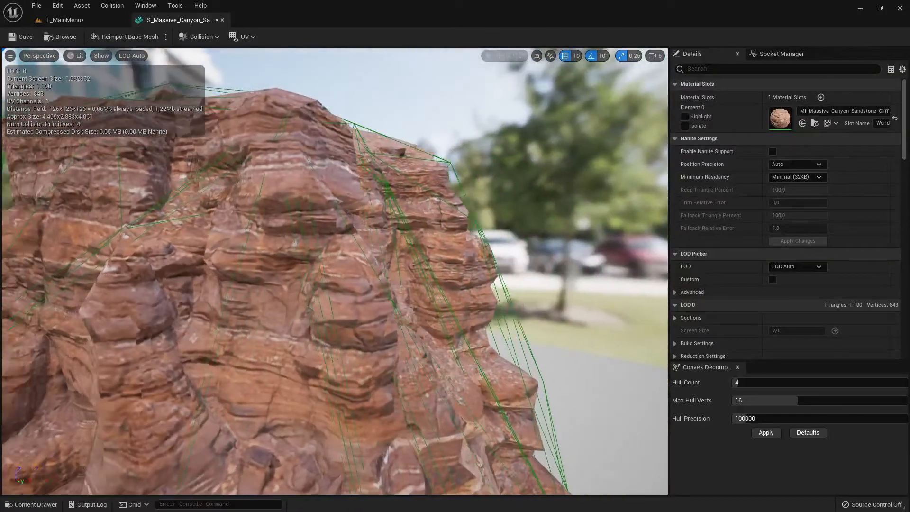
mouse_move(460, 283)
right_mouse_down()
mouse_move(429, 273)
mouse_move(460, 282)
right_mouse_up()
key("s")
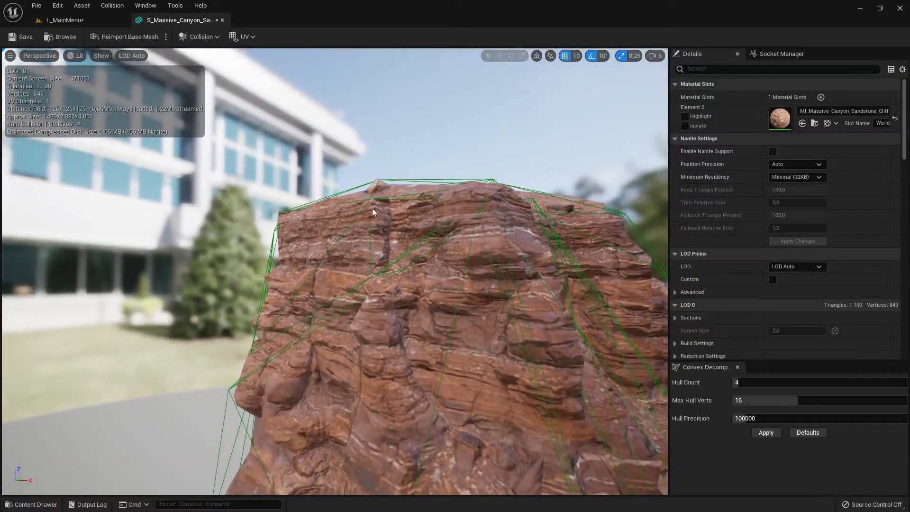
key("d")
right_click_drag(176, 92, 128, 85)
key("a")
key("w")
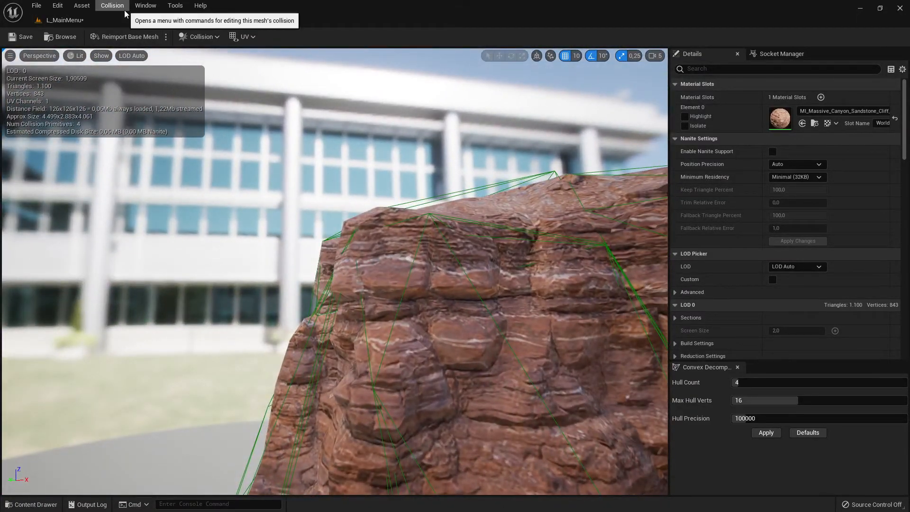
- Replace the cliff mesh's convex collision with a 10DOP-Z simplified collision and save the mesh
left_click(122, 8)
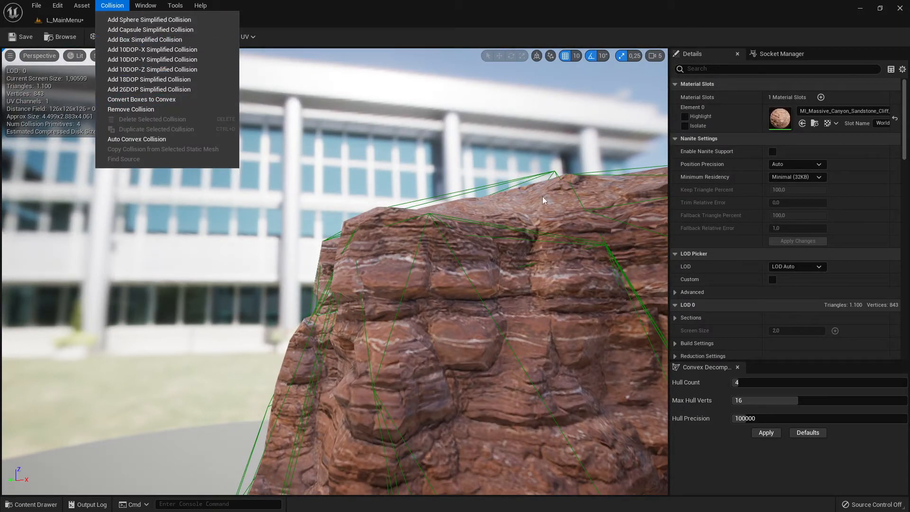
left_click(133, 109)
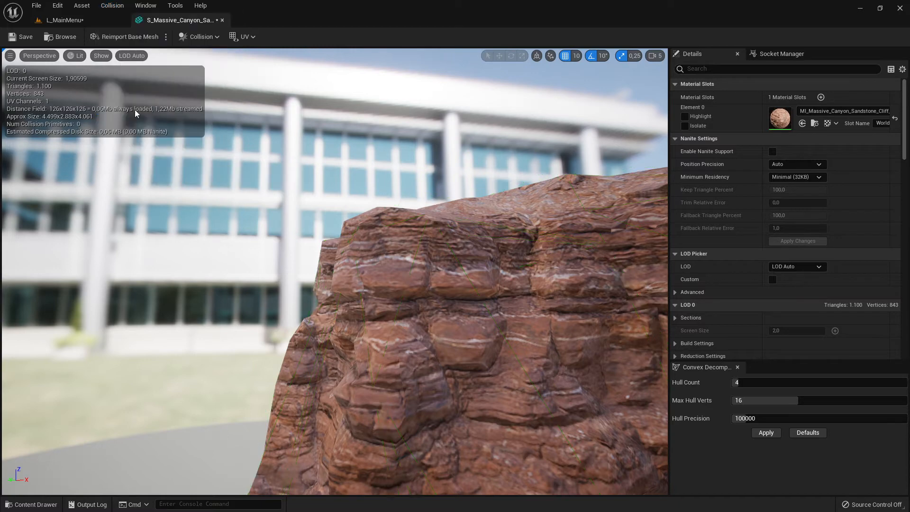
left_click(114, 5)
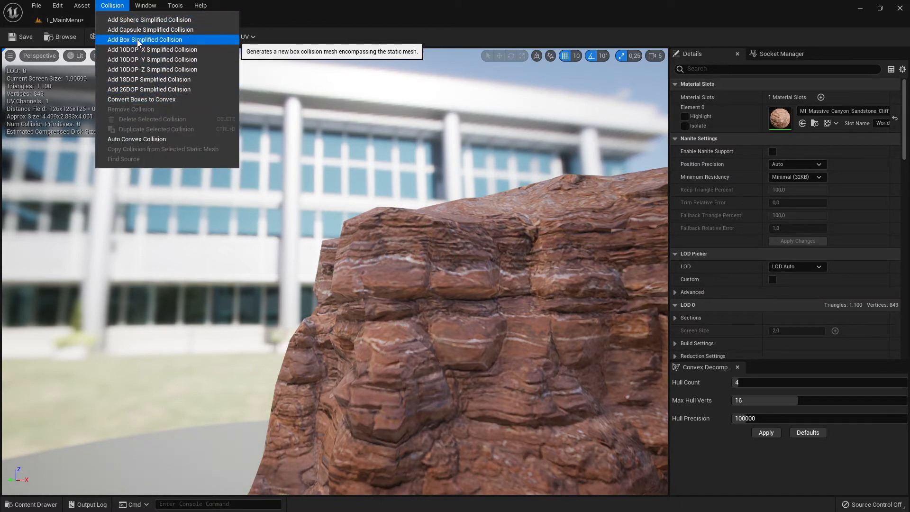
left_click(146, 69)
right_click_drag(335, 272, 348, 139)
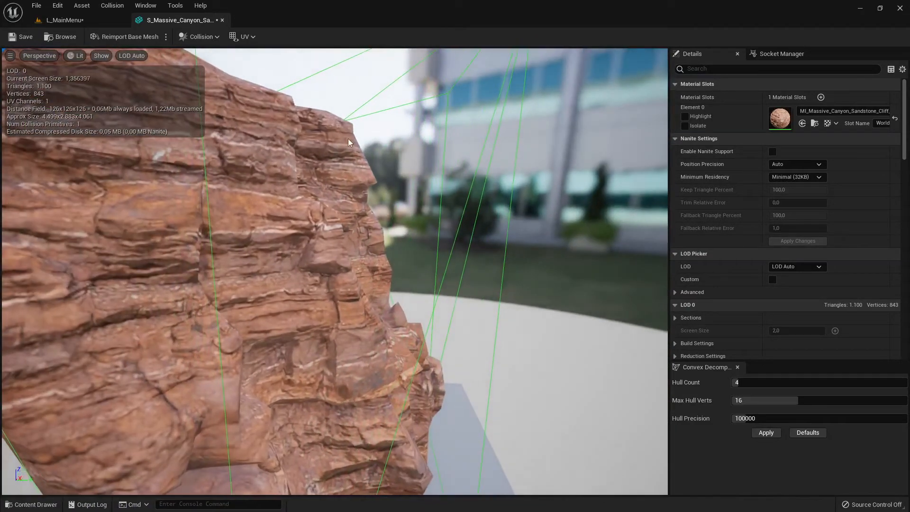
right_click_drag(477, 95, 513, 94)
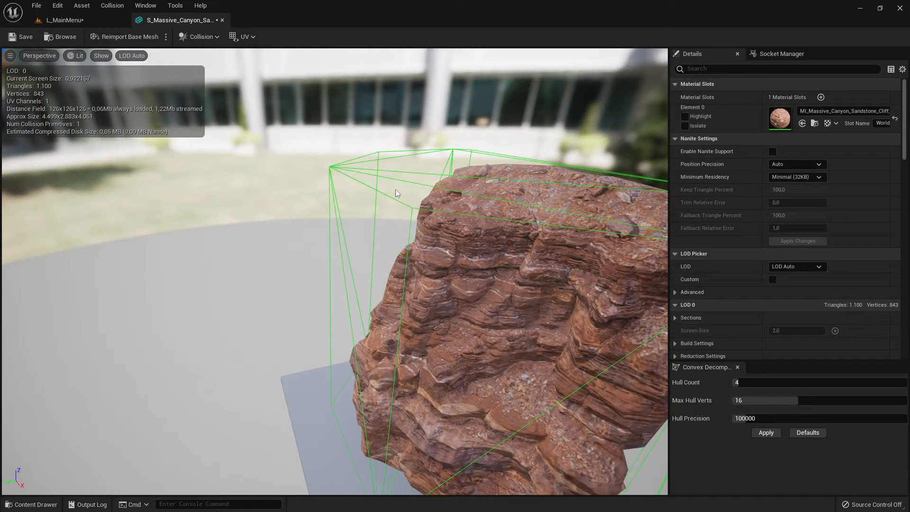
right_click_drag(416, 235, 541, 204)
right_click_drag(427, 209, 335, 258)
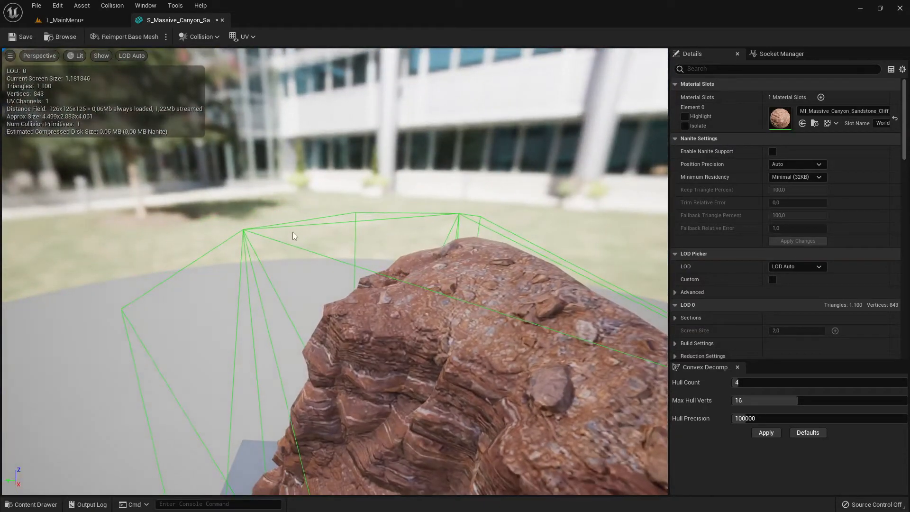
right_click_drag(293, 232, 277, 209)
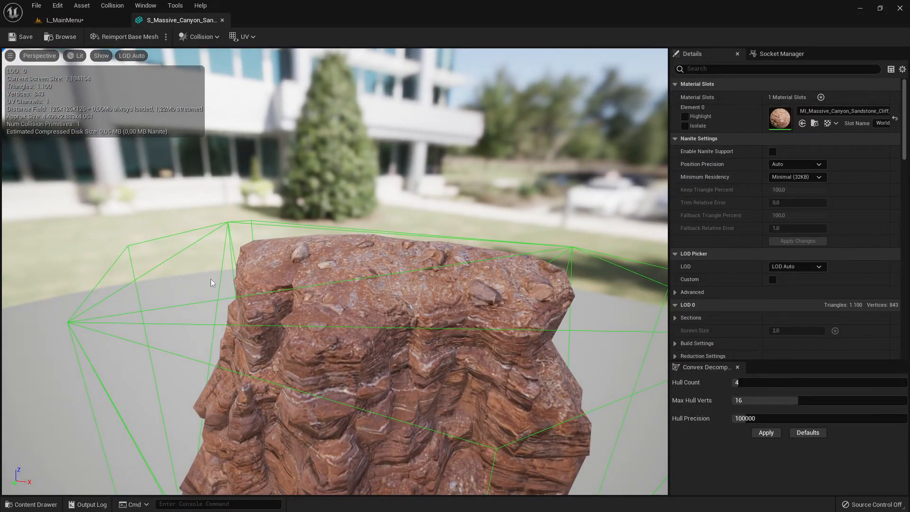
right_click_drag(210, 279, 327, 261)
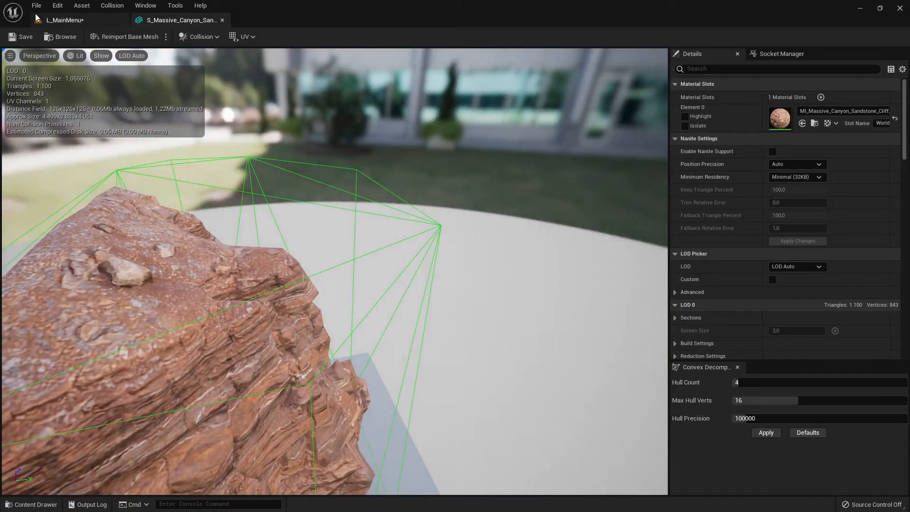
- In the L_MainMenu level, shift BP_ThirdPersonCharacter along the X axis toward the menu camera
left_click(57, 22)
right_click_drag(305, 198, 275, 217)
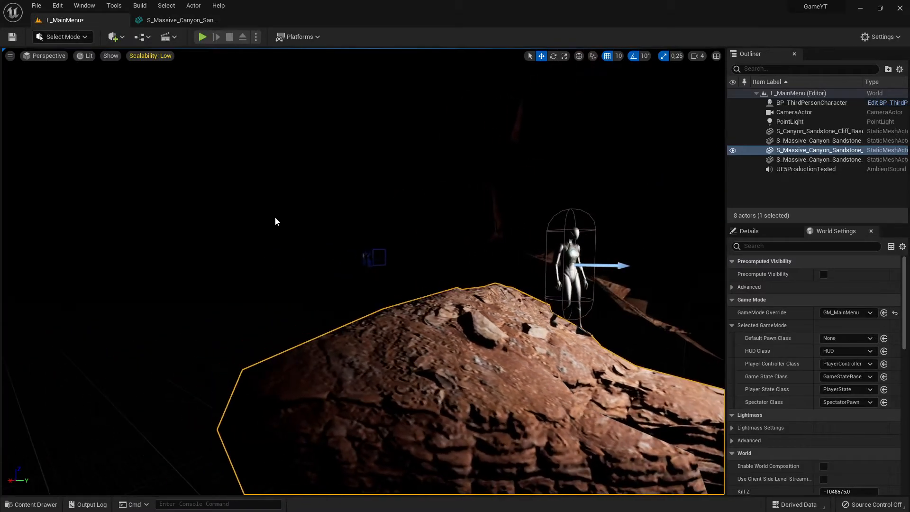
right_click_drag(384, 332, 429, 339)
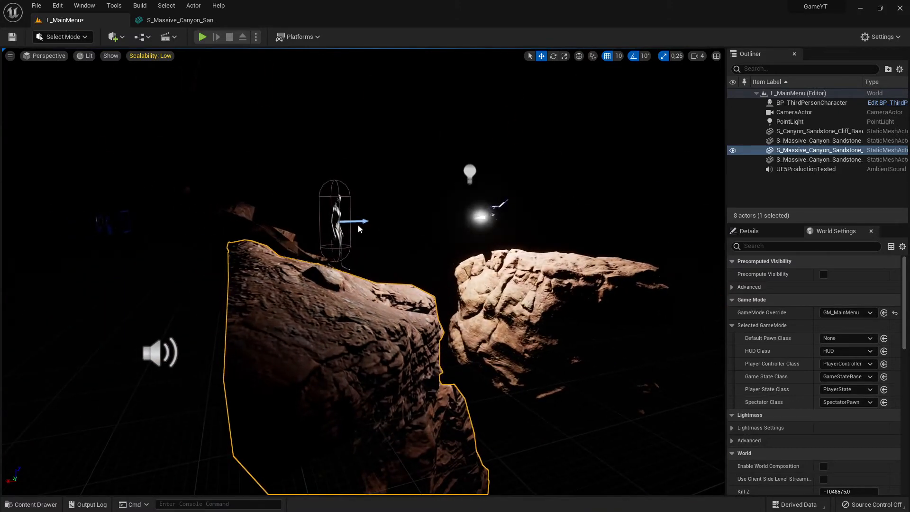
right_click_drag(359, 225, 360, 224)
left_click(338, 220)
left_click_drag(300, 223, 355, 223)
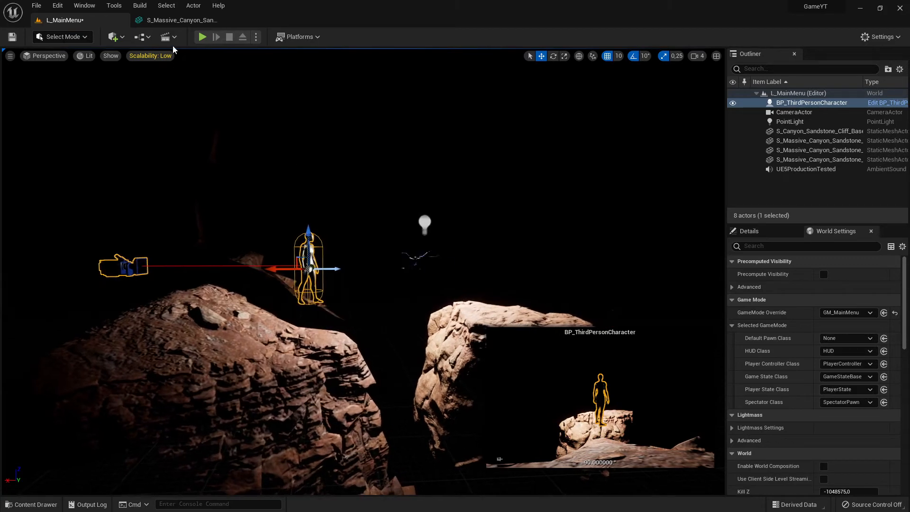
- Play-test the main menu to check how the character stands on the cliff
left_click(202, 36)
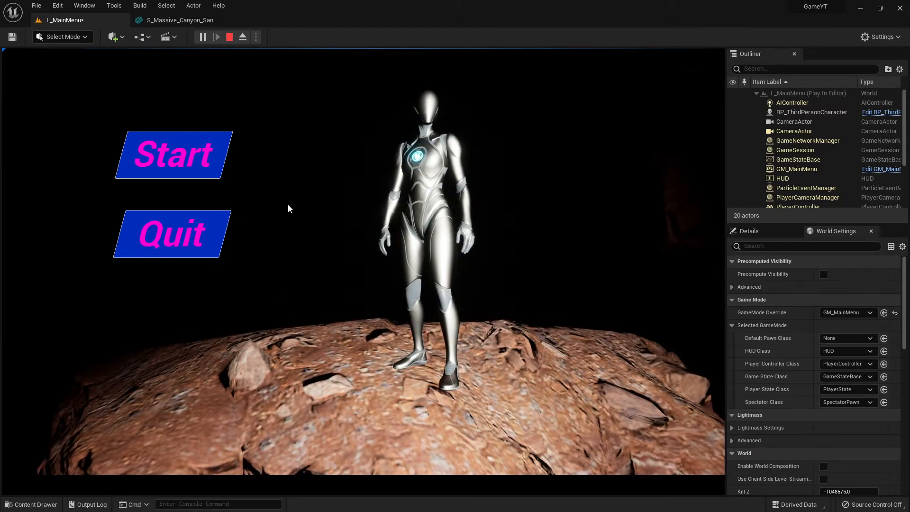
key("Escape")
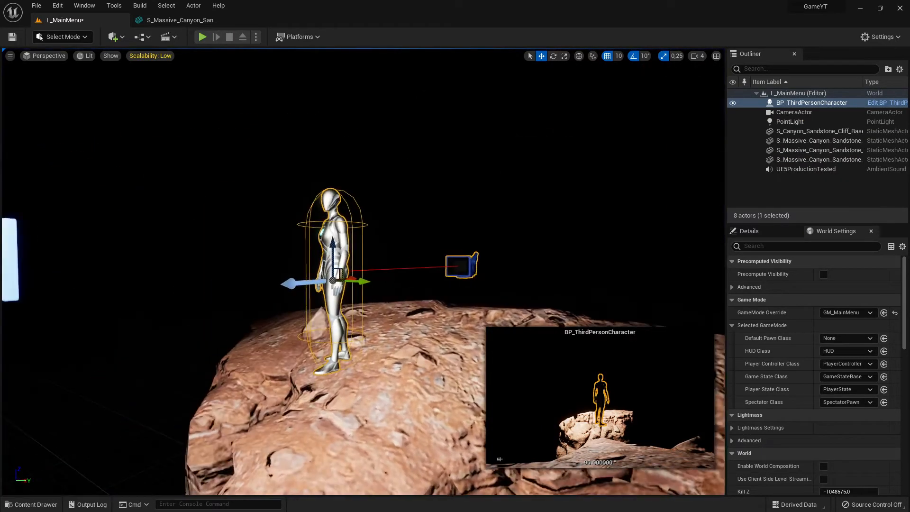
left_click(203, 37)
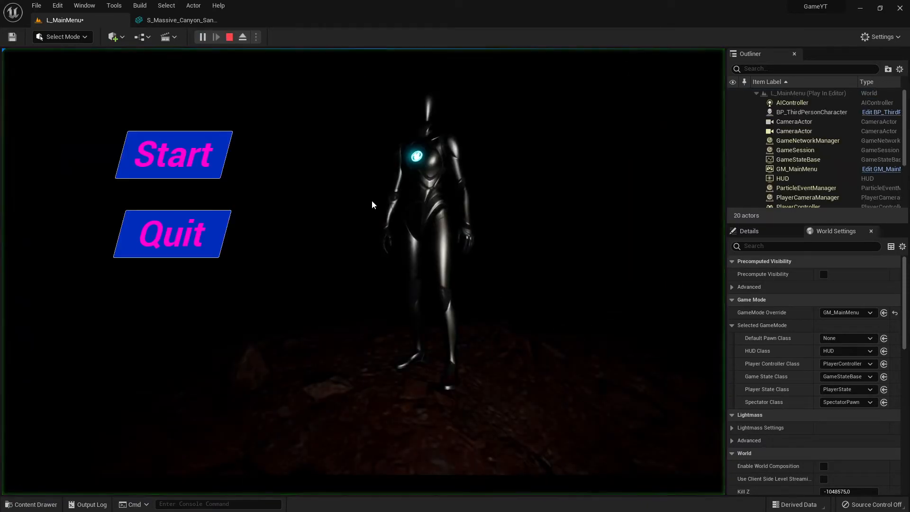
key("Escape")
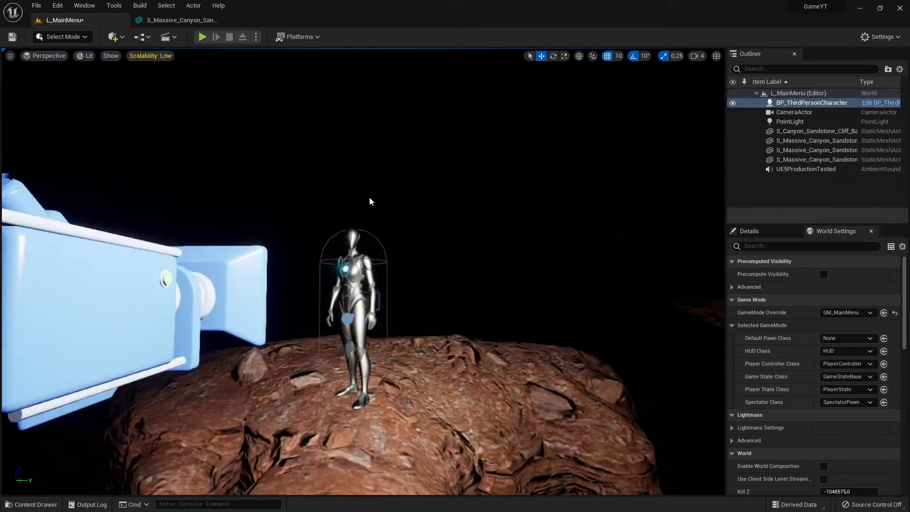
- Move the CameraActor farther back from the character along the X axis
right_click_drag(369, 197, 339, 175)
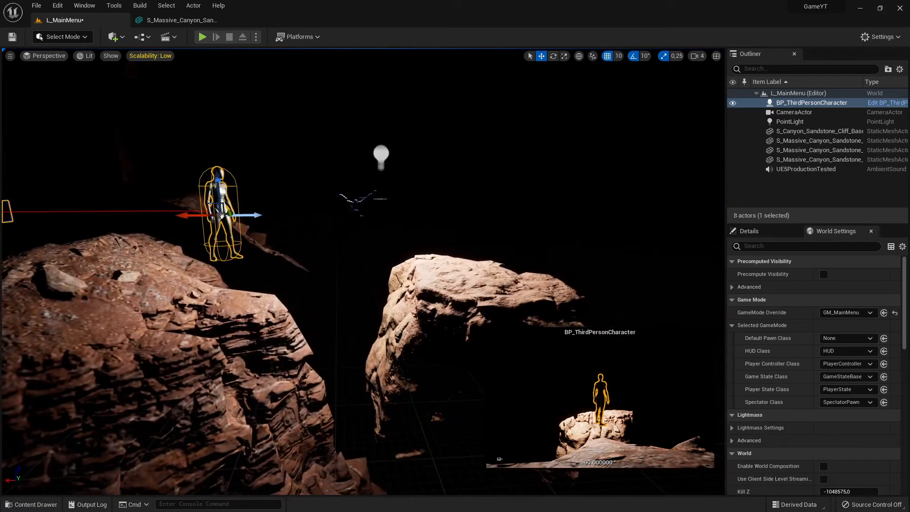
left_click(360, 200)
left_click_drag(305, 206, 384, 207)
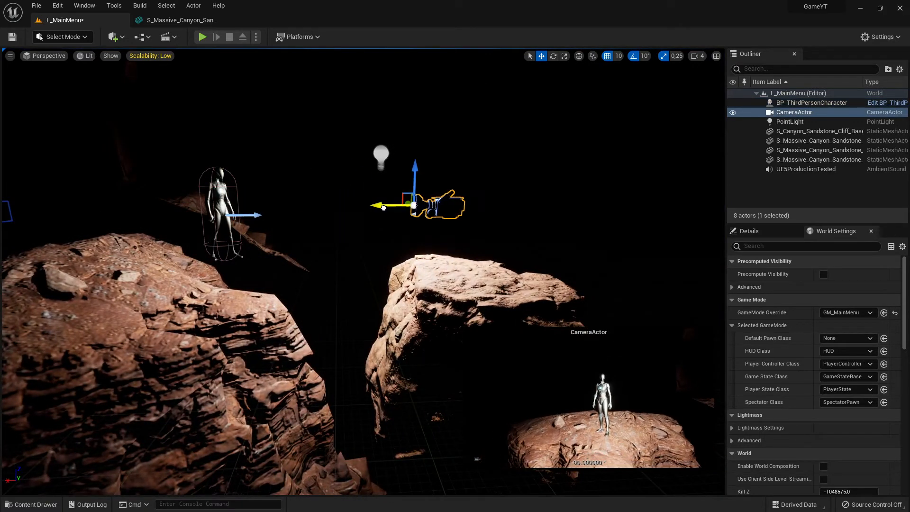
right_click_drag(331, 234, 313, 241)
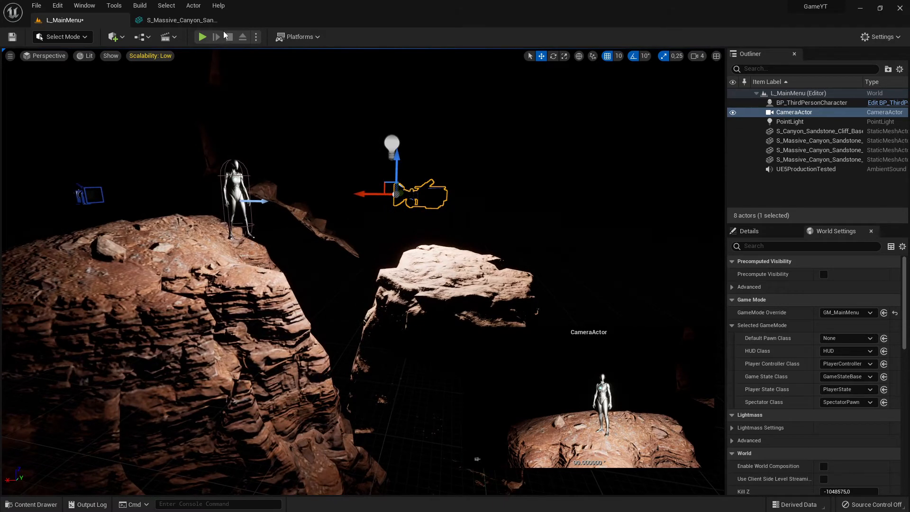
- Play-test the menu with the new framing, eject to look around the cliff and character, and stop the session
left_click(202, 37)
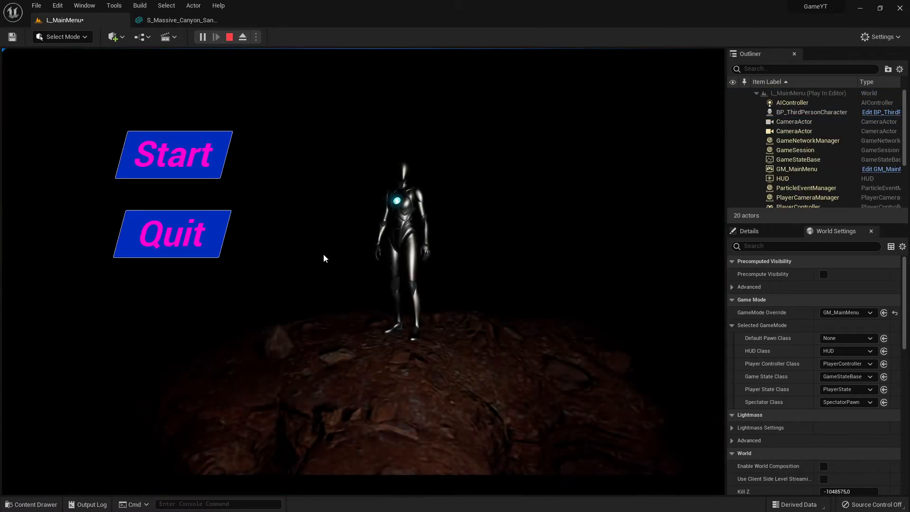
key("F8")
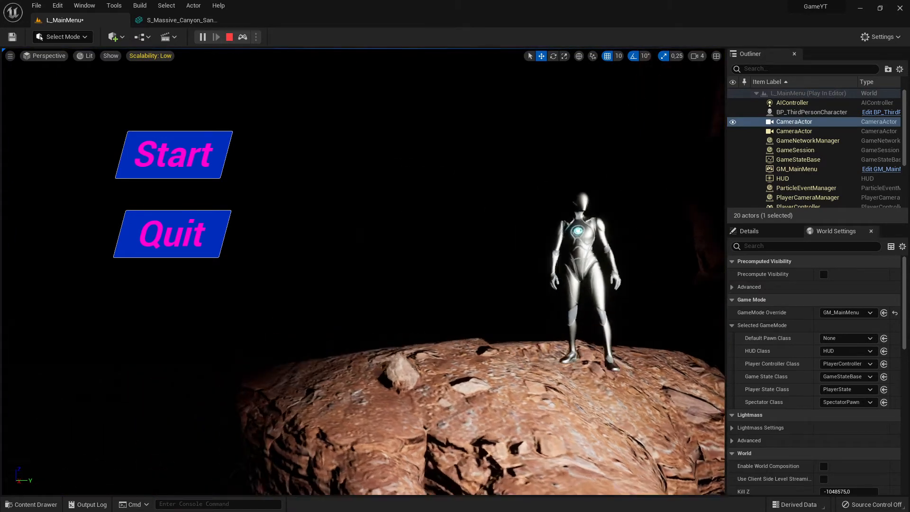
right_click_drag(363, 271, 474, 297)
right_click_drag(237, 300, 356, 288)
right_click_drag(297, 281, 445, 269)
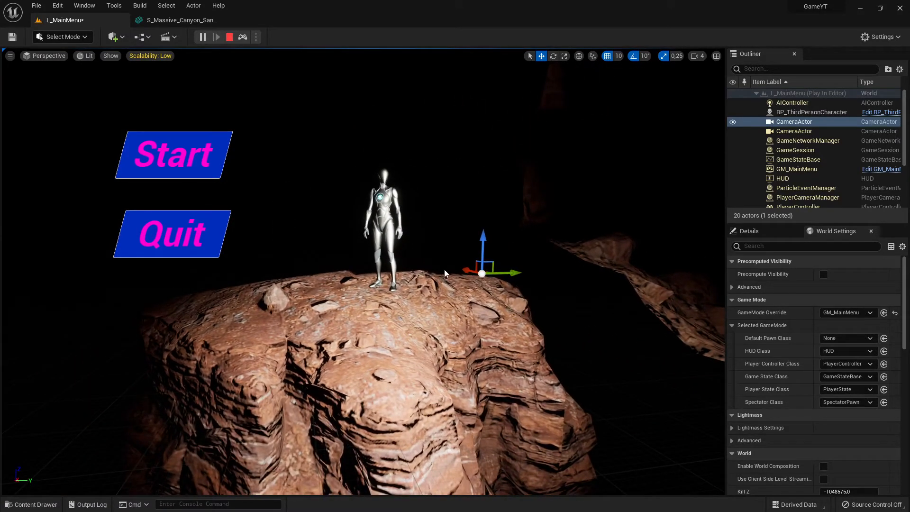
key("F8")
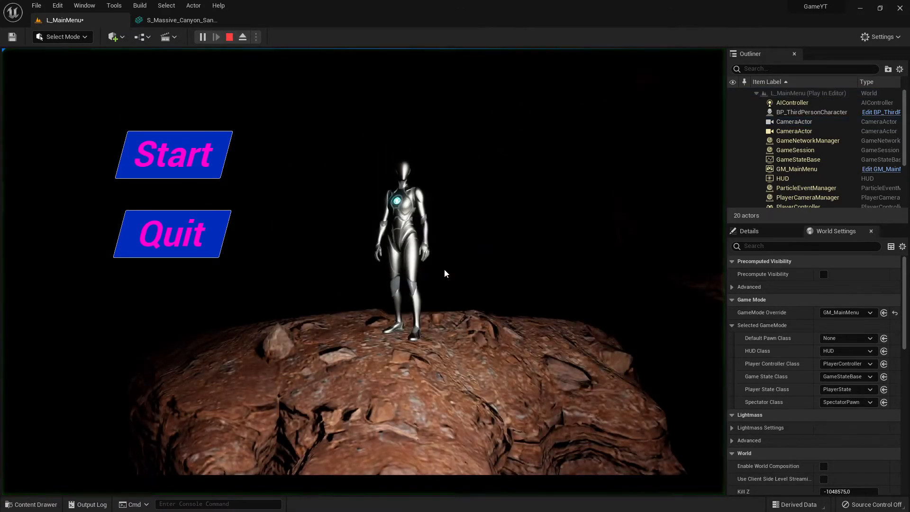
left_click(230, 37)
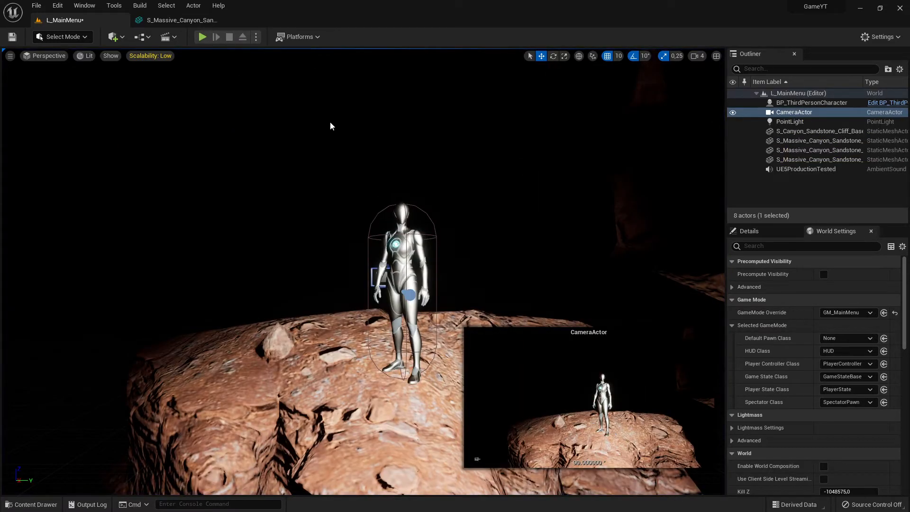
- Remove the 10DOP-Z collision from the cliff's static mesh
left_click(178, 20)
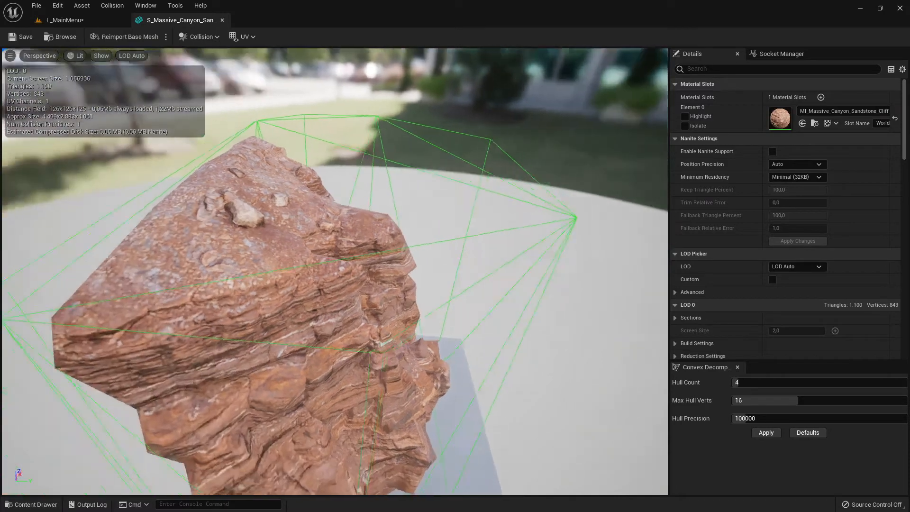
left_click(105, 6)
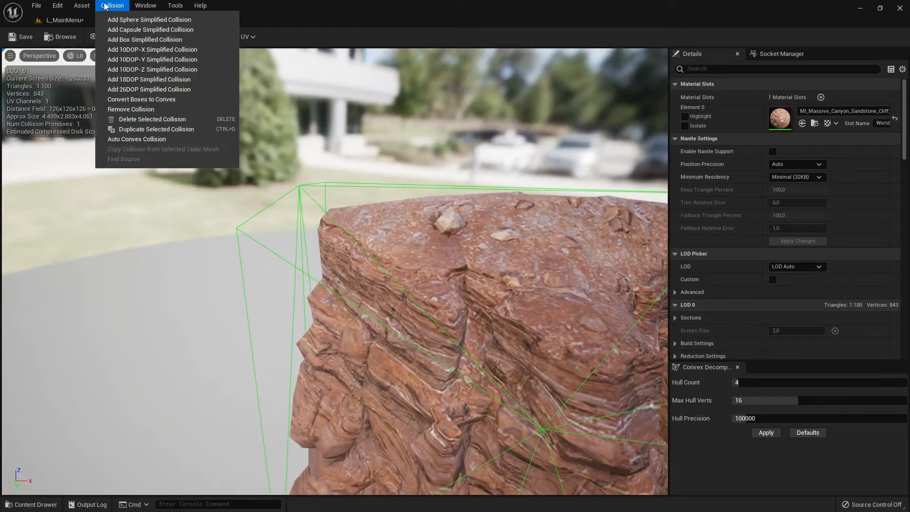
left_click(133, 109)
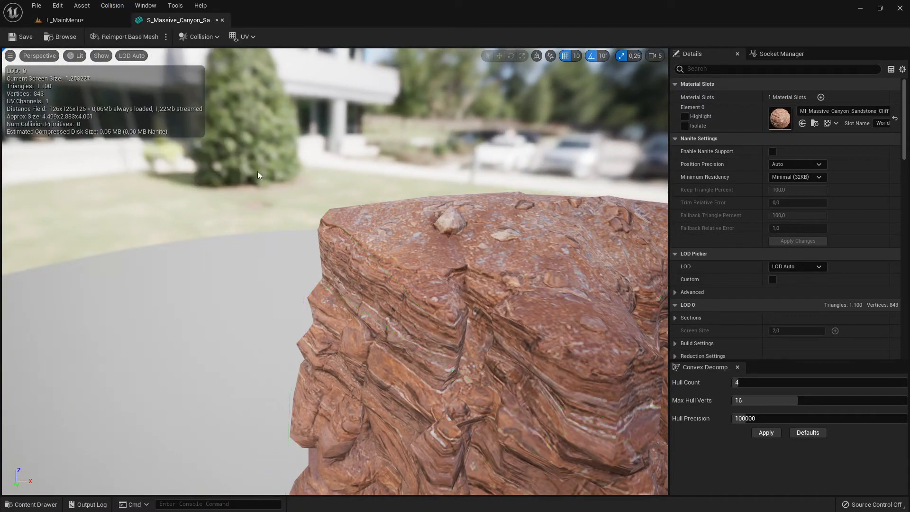
- Save the cliff's static mesh
right_click_drag(293, 199, 351, 199)
key("a")
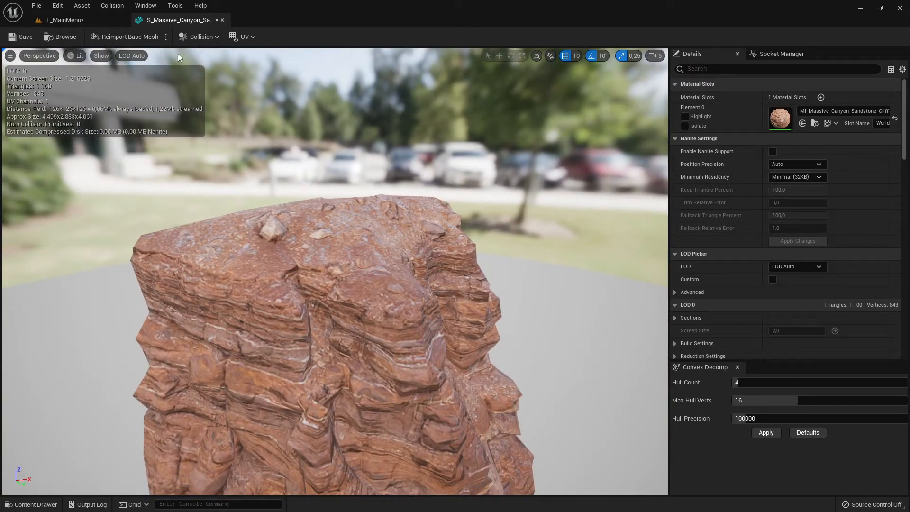
left_click(20, 36)
mouse_move(399, 269)
right_mouse_down()
mouse_move(334, 270)
mouse_move(390, 263)
right_mouse_up()
key("d")
key("a")
key("d")
key("w")
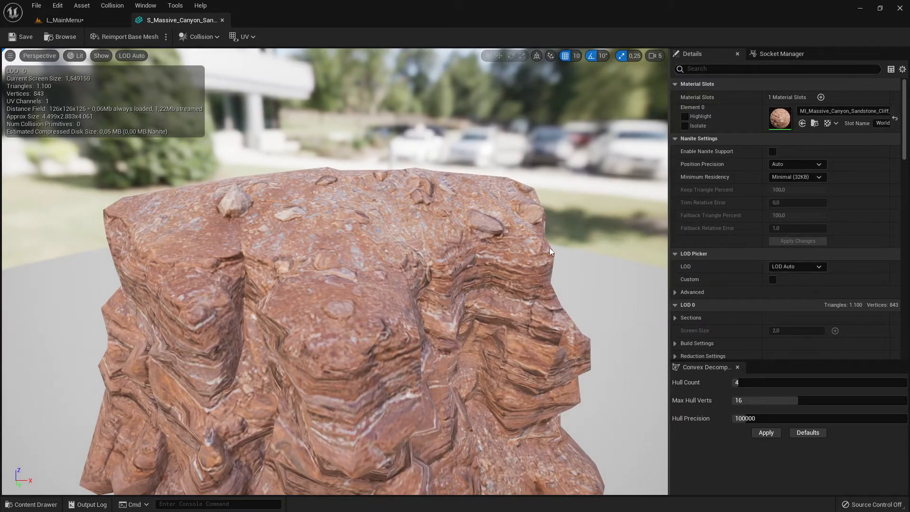
left_click(112, 6)
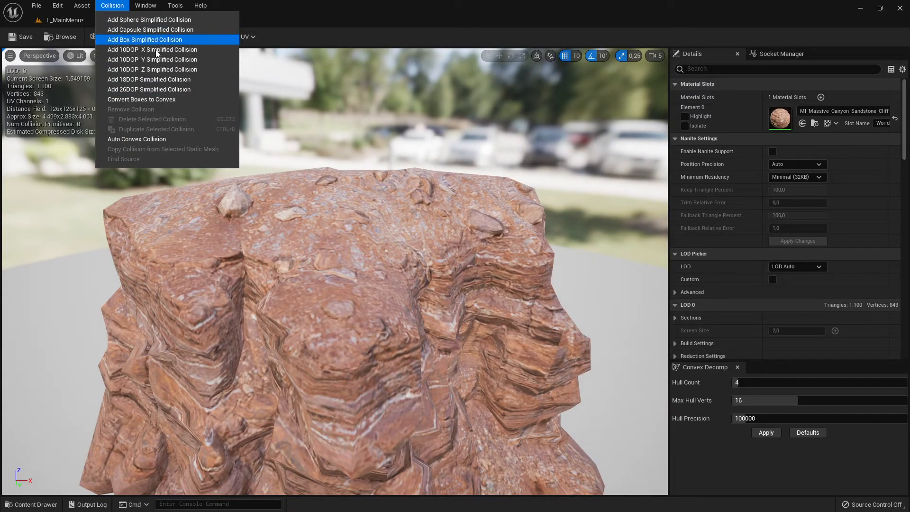
left_click(709, 55)
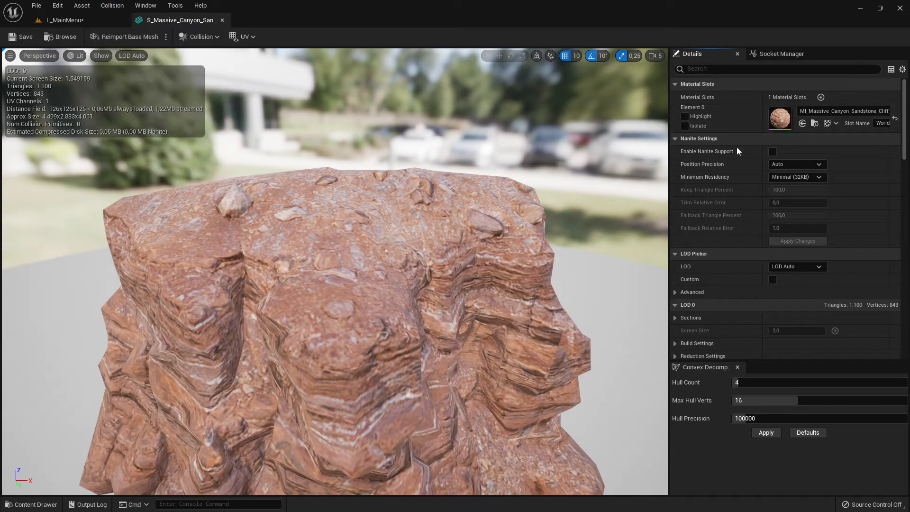
- Filter the cliff mesh's details by "Col" and set Collision Complexity to Use Complex Collision As Simple
scroll(767, 263, "down", 5)
scroll(768, 261, "down", 2)
scroll(773, 260, "up", 7)
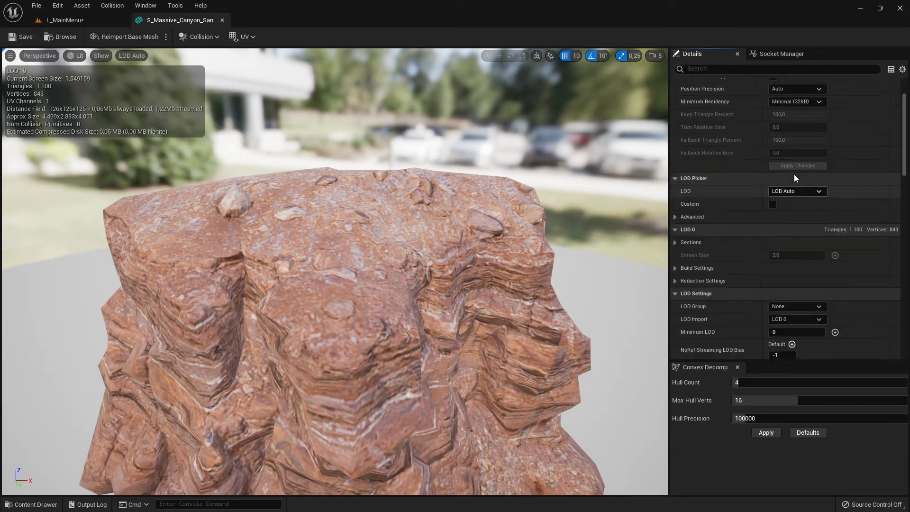
left_click(713, 69)
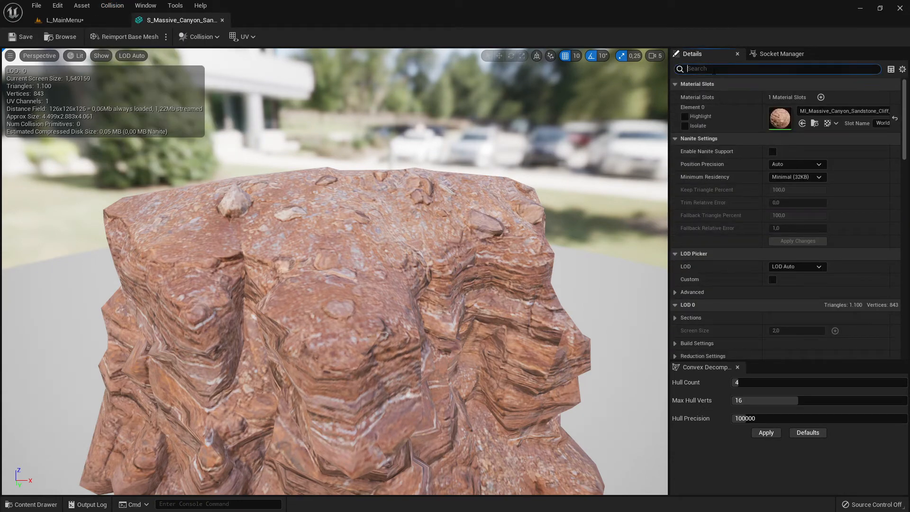
type("Col")
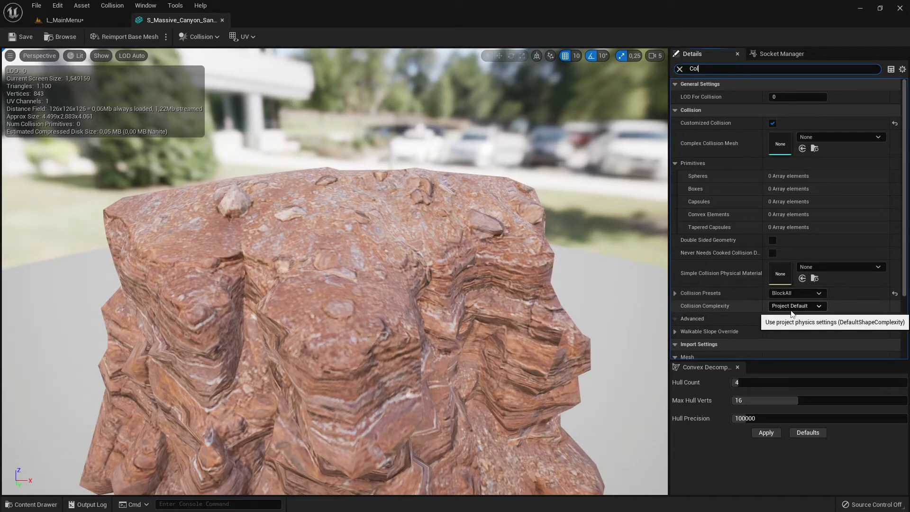
left_click(794, 294)
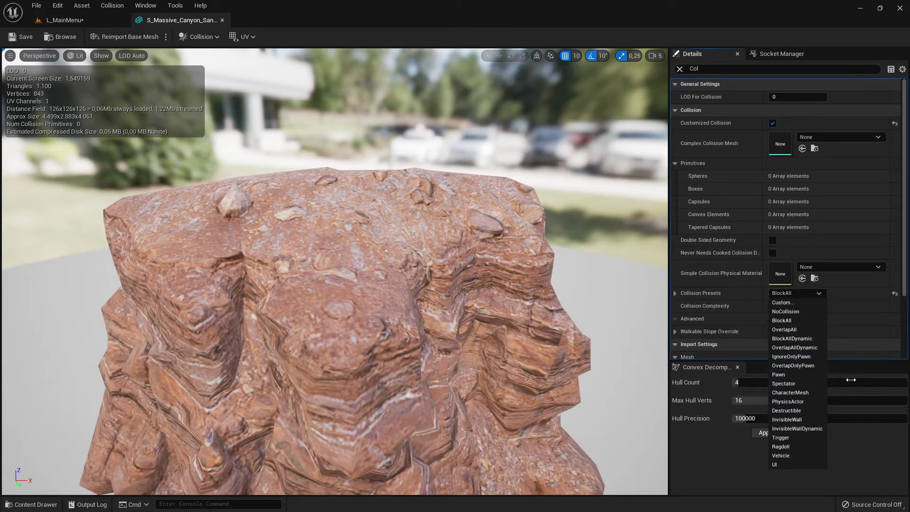
left_click(698, 294)
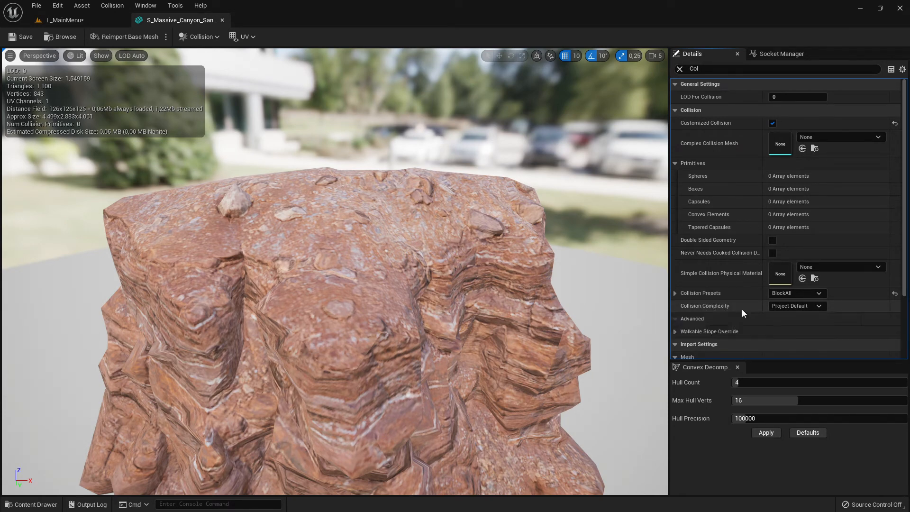
left_click(805, 307)
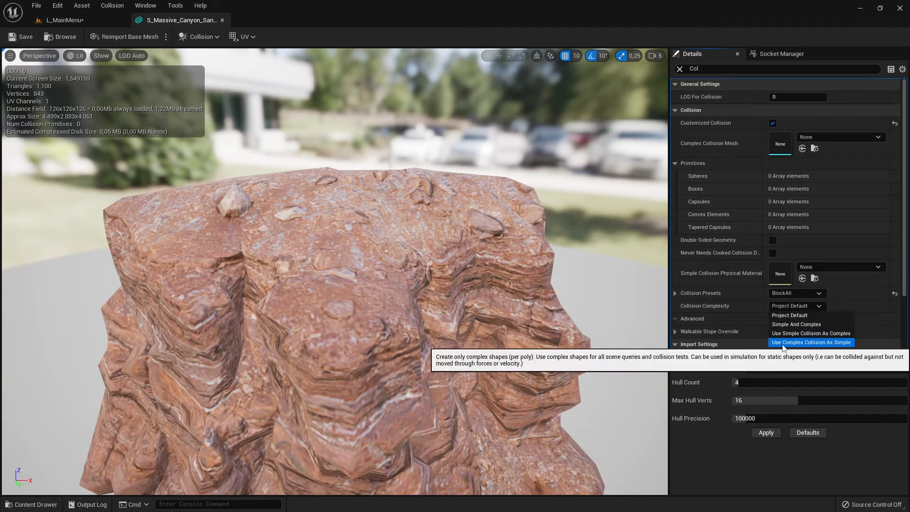
left_click(824, 343)
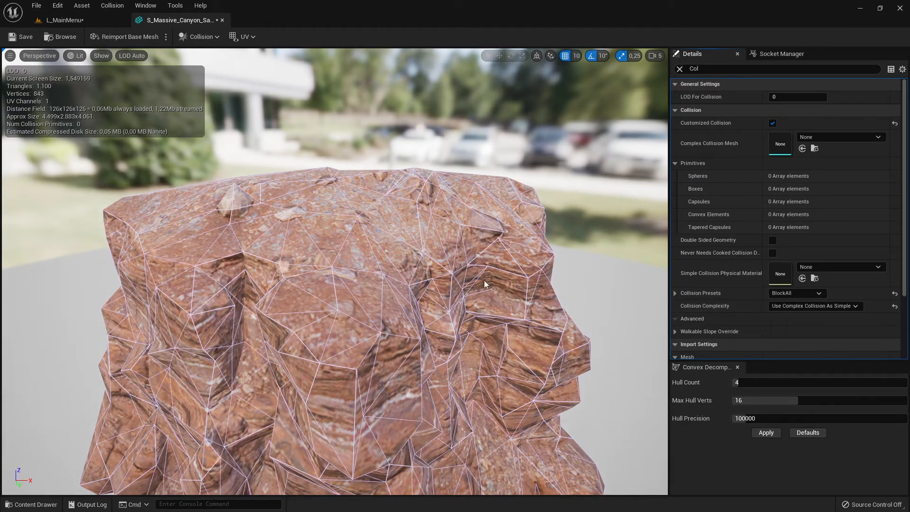
- Check the collision wireframe around the cliff, then save the mesh and close its editor
right_click_drag(482, 280, 341, 282)
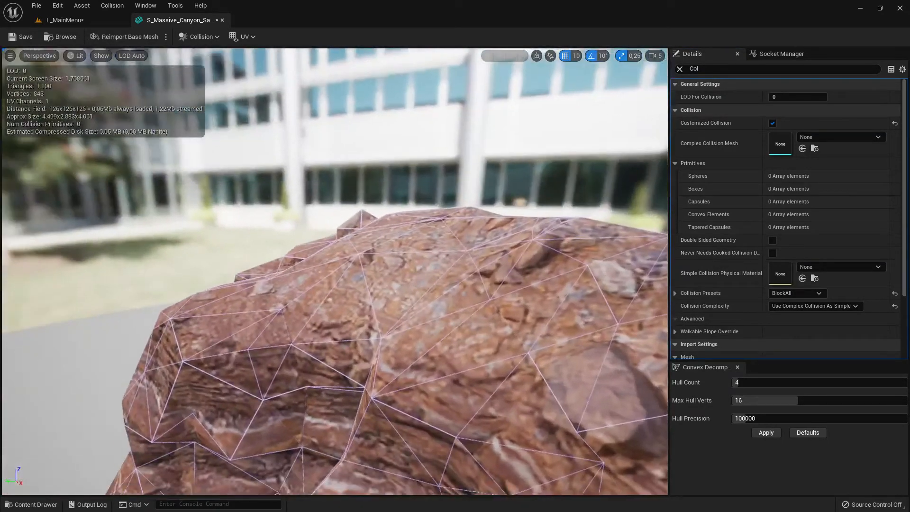
right_click_drag(425, 288, 228, 288)
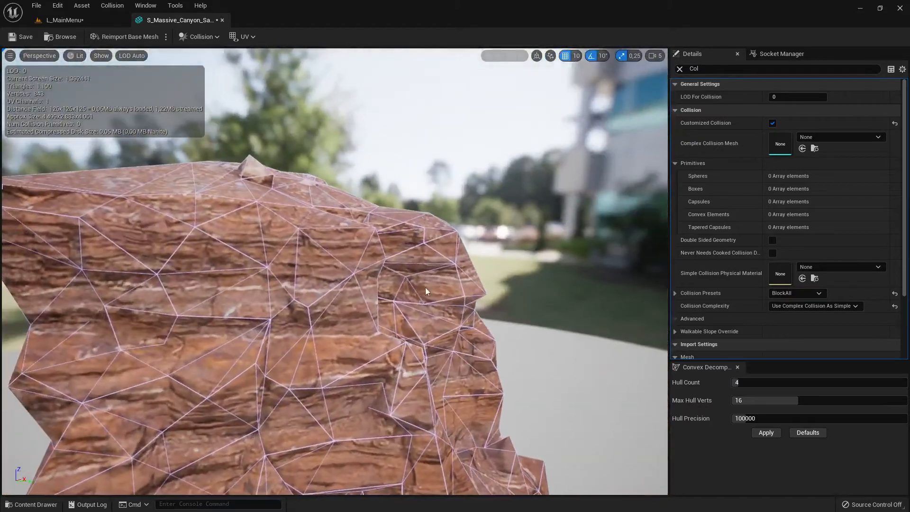
right_click_drag(333, 293, 516, 260)
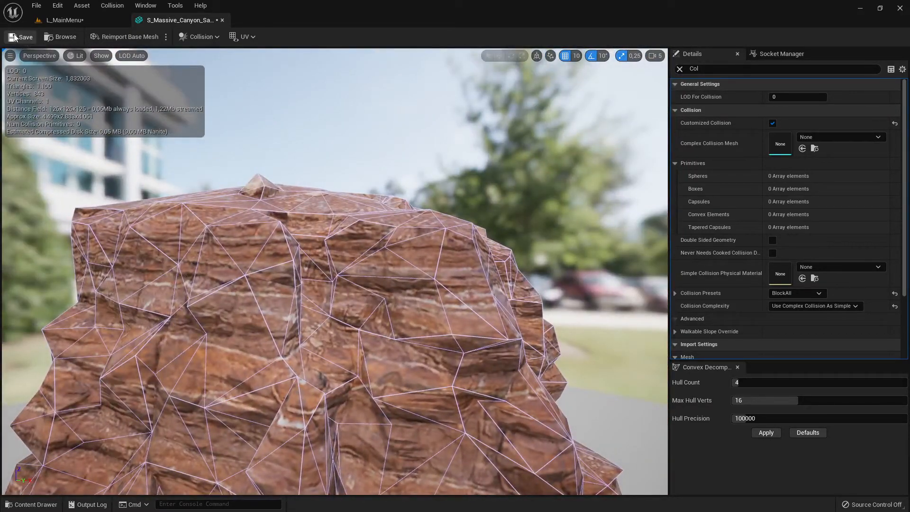
left_click(221, 20)
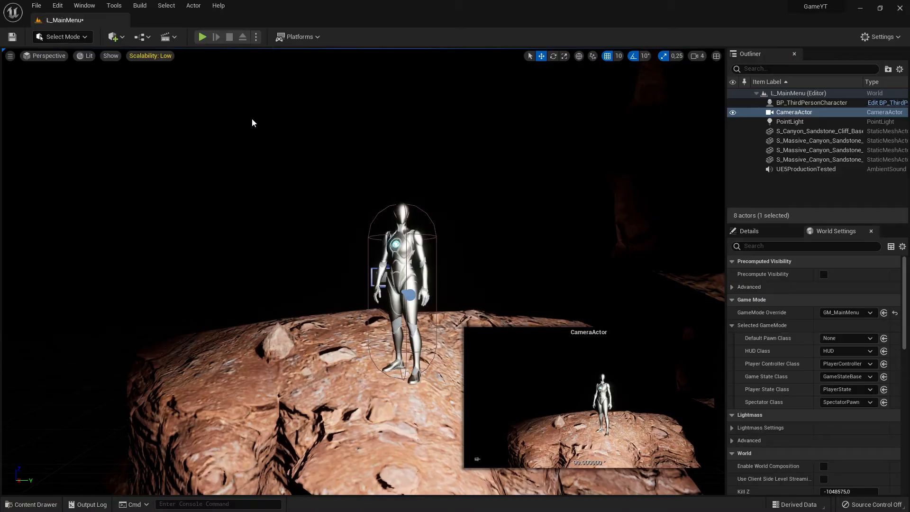
- Play-test the menu, eject to examine the character's feet against the cliff surface from several angles, and stop the session
left_click(202, 36)
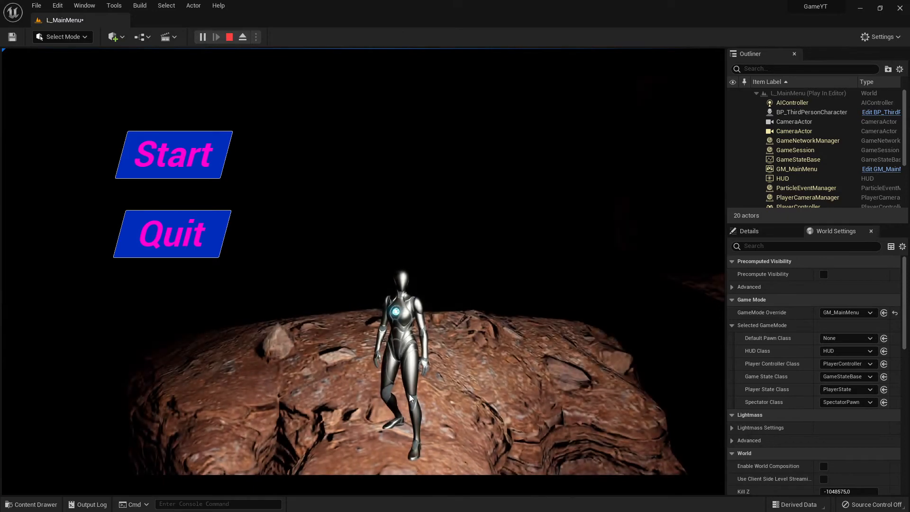
key("F8")
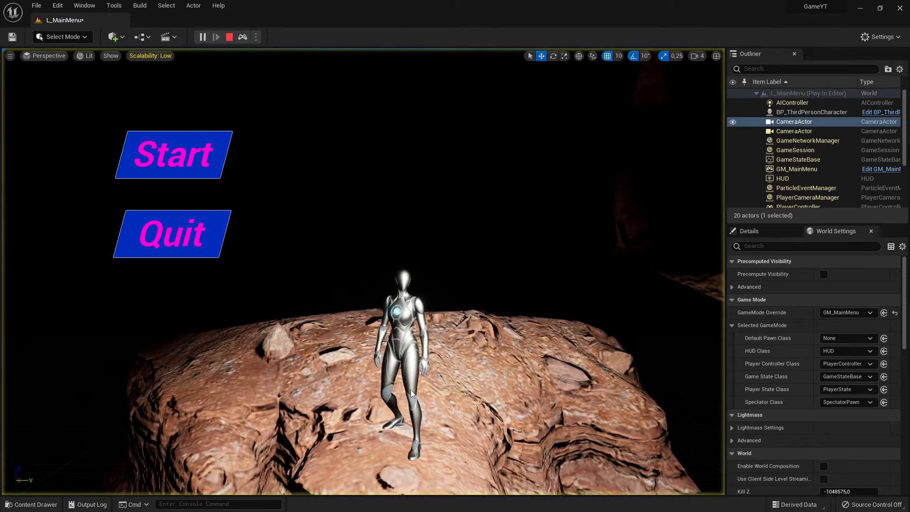
right_click_drag(411, 390, 482, 355)
key("s")
key("w")
key("s")
key("w")
key("d")
key("a")
key("w")
key("s")
key("w")
key("d")
key("a")
key("d")
key("a")
key("d")
key("d")
key("s")
key("w")
key("a")
key("d")
key("a")
key("a")
key("w")
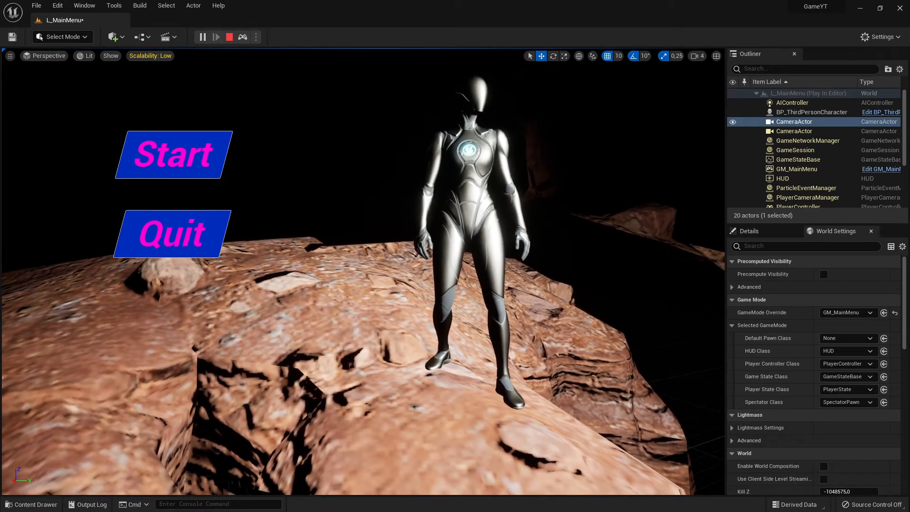
left_click(230, 37)
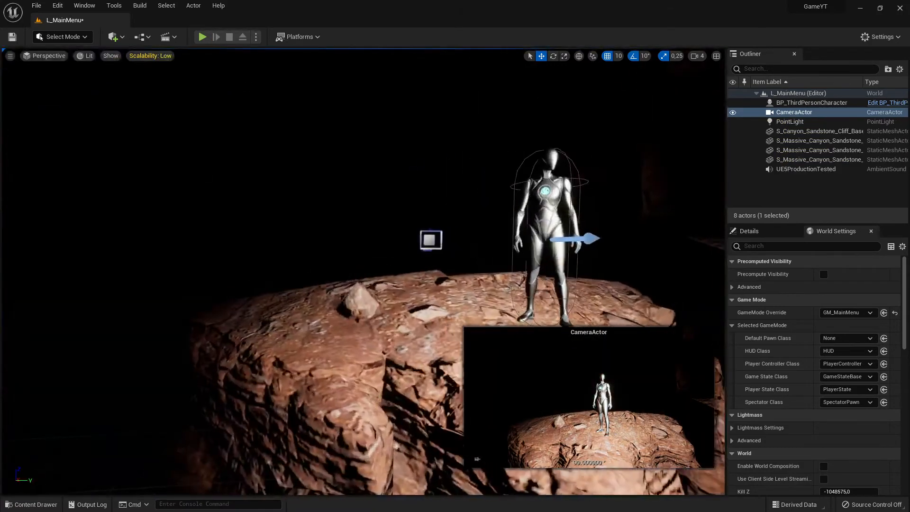
- Move the cliff beneath the character away along the X axis, out of the lit area
right_click_drag(363, 271, 366, 298)
left_click(477, 459)
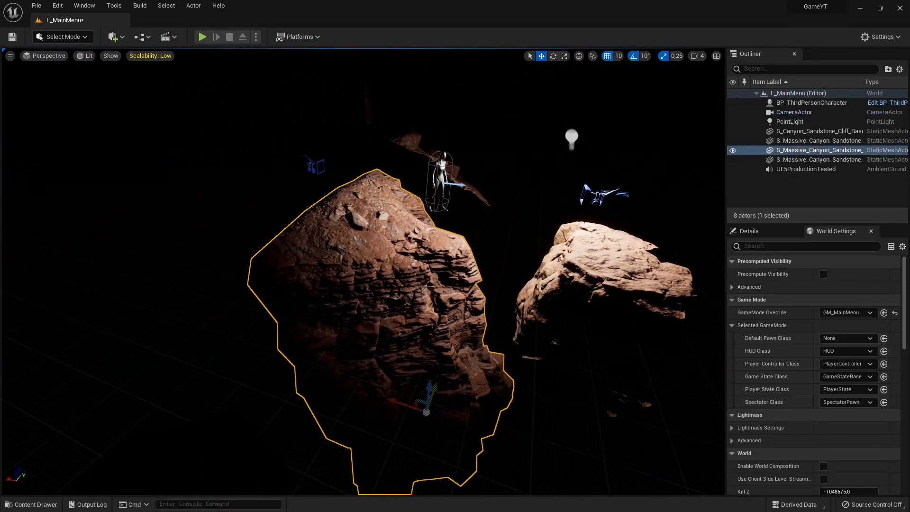
left_click_drag(405, 404, 230, 356)
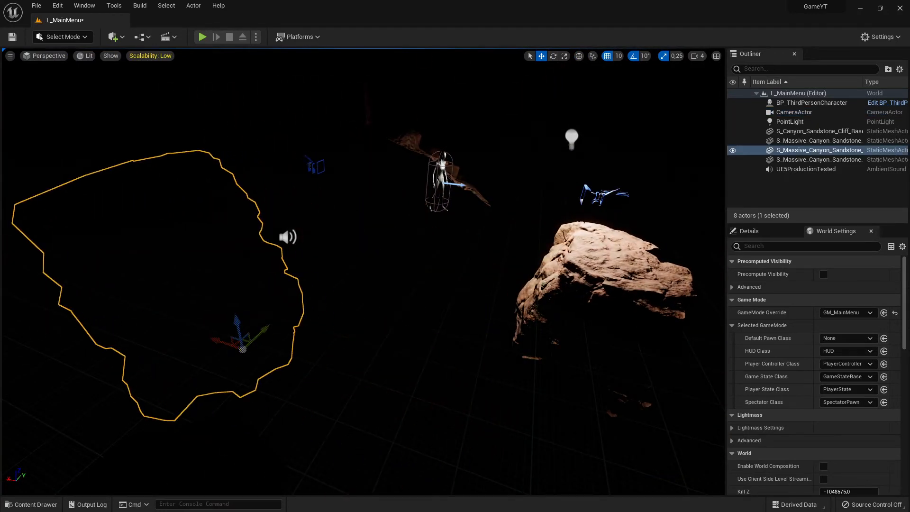
- Move the large background sandstone formation so its base lies under the character and its wall rises behind it
left_click(411, 144)
right_click_drag(411, 144, 387, 116)
left_click(296, 331)
right_click_drag(297, 332, 237, 358)
left_click_drag(435, 309, 282, 320)
right_click_drag(336, 319, 396, 320)
left_click(464, 237)
left_click_drag(475, 200, 407, 258)
left_click_drag(361, 237, 387, 268)
- Play-test the menu with the new rock arrangement, eject to look around the character, and stop the session
left_click(202, 37)
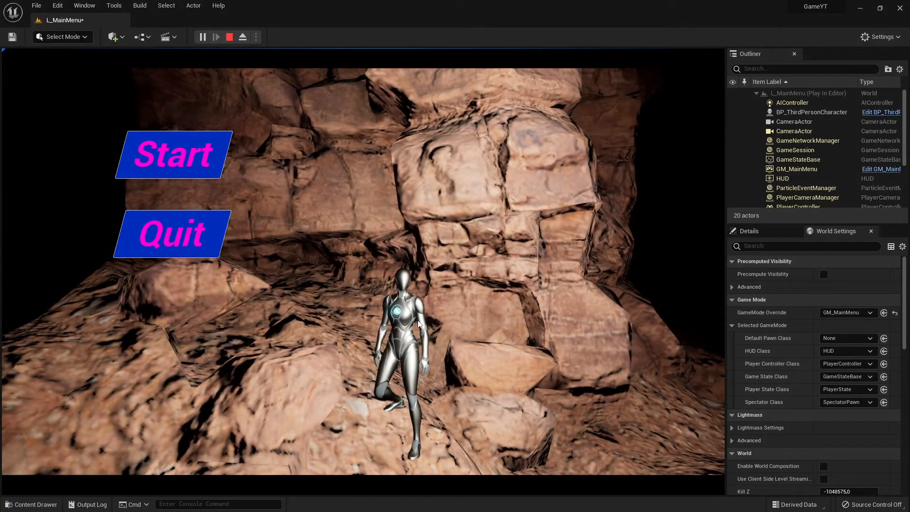
key("F8")
left_click(431, 339)
right_click_drag(431, 339, 524, 329)
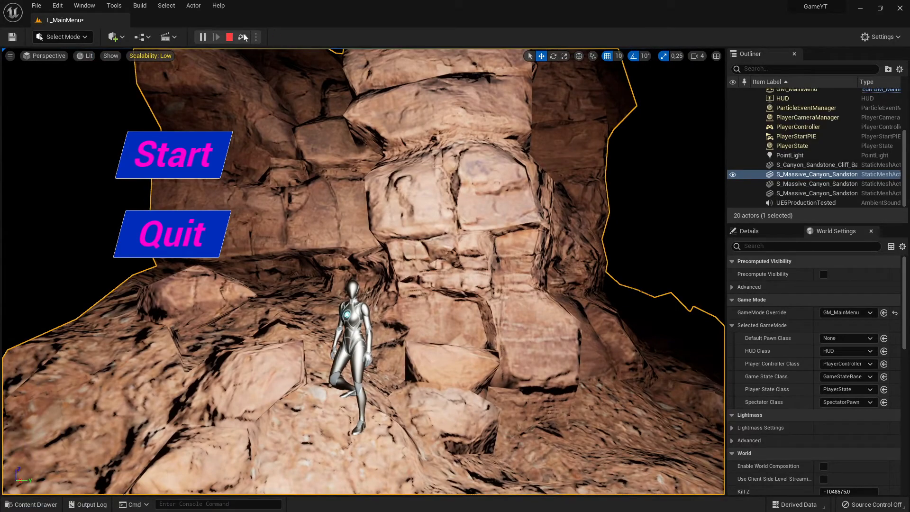
left_click(230, 37)
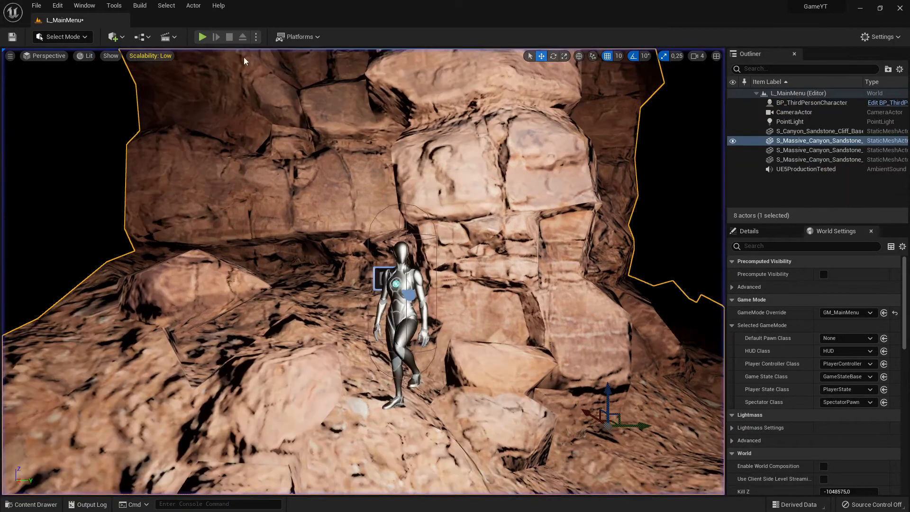
- Move BP_ThirdPersonCharacter back along the X axis toward the rock wall
right_click_drag(244, 57, 265, 50)
mouse_move(447, 338)
right_mouse_down()
mouse_move(372, 338)
mouse_move(447, 337)
right_mouse_up()
left_click(396, 196)
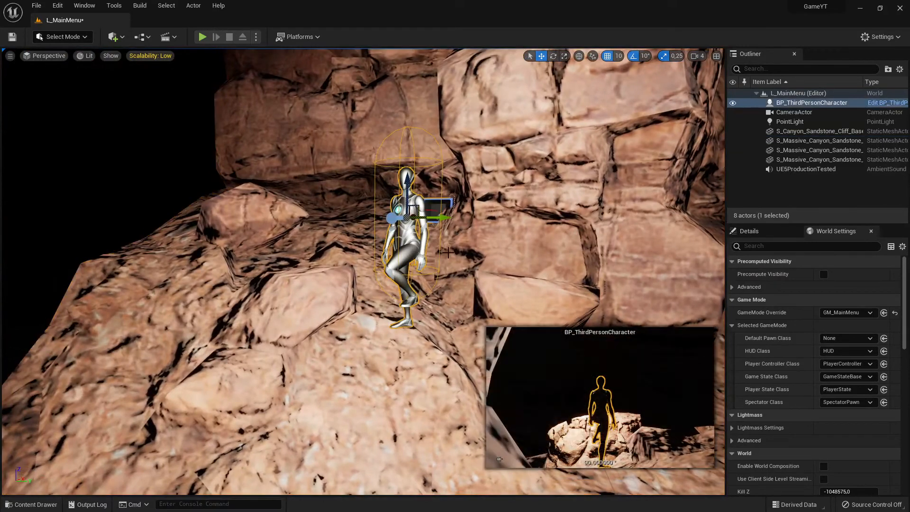
right_click_drag(535, 228, 608, 205)
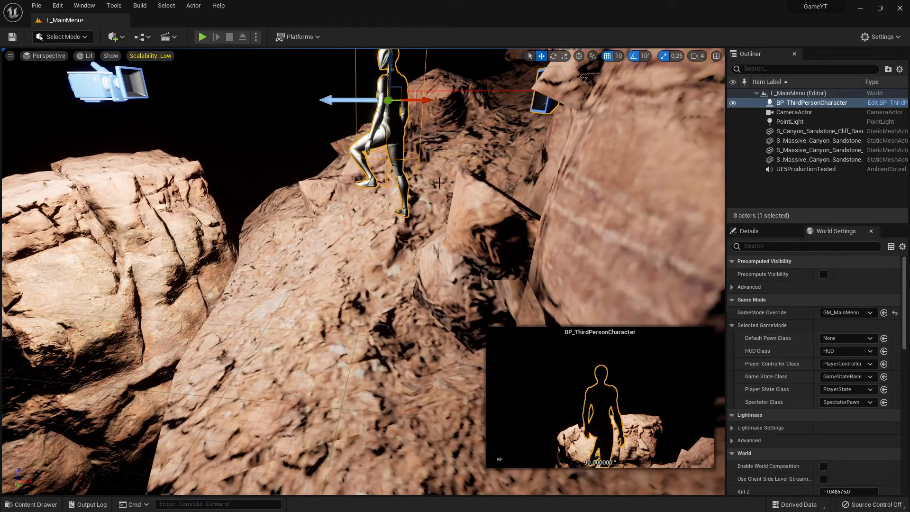
right_click_drag(379, 149, 382, 111)
left_click_drag(375, 211, 467, 217)
key("a")
right_click_drag(414, 234, 631, 230)
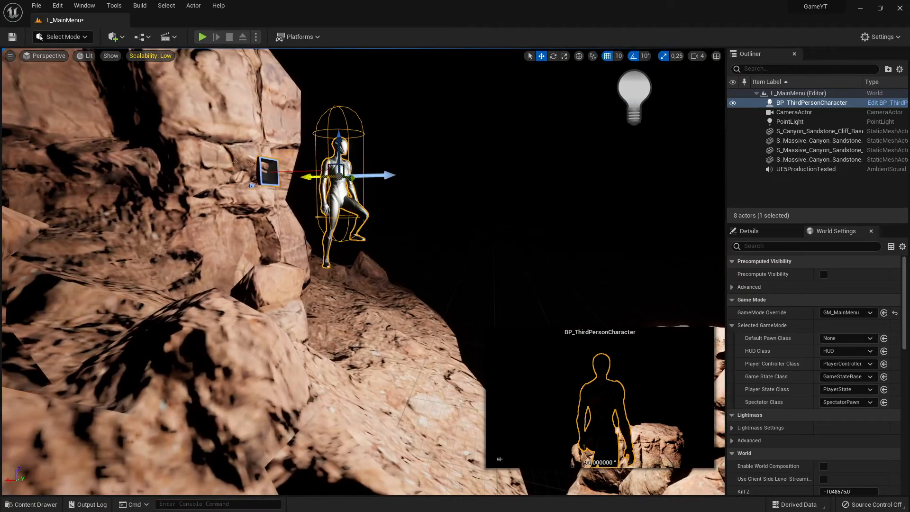
left_click_drag(310, 178, 268, 182)
key("d")
- Shift BP_ThirdPersonCharacter sideways along the Y axis to the edge of the boulder in front of the wall
right_click_drag(306, 176, 285, 138)
key("d")
key("w")
left_click_drag(381, 272, 299, 263)
key("w")
mouse_move(303, 255)
right_mouse_down()
mouse_move(315, 251)
mouse_move(306, 249)
right_mouse_up()
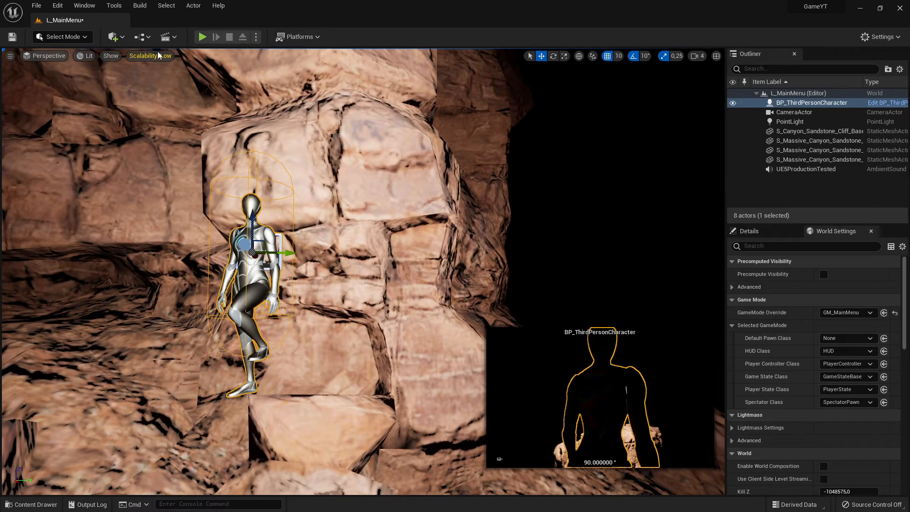
- Play-test the menu, eject to examine how the character stands beside the boulder, and stop the session
left_click(200, 37)
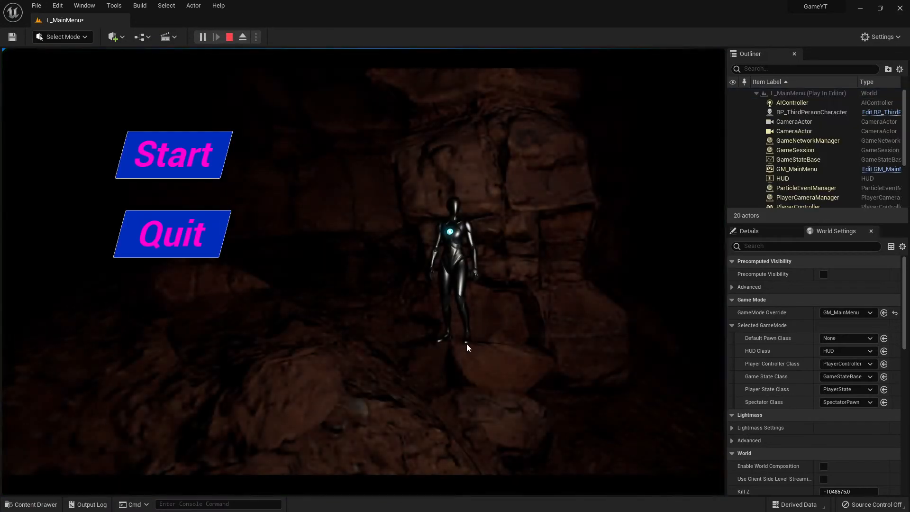
key("F8")
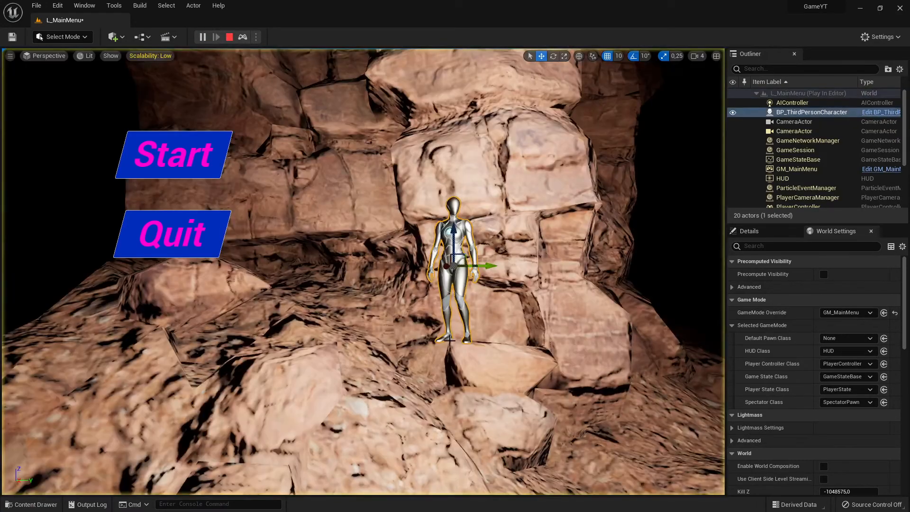
key("d")
right_click_drag(465, 346, 434, 345)
key("w")
key("d")
key("a")
key("w")
key("a")
key("d")
key("w")
key("a")
key("d")
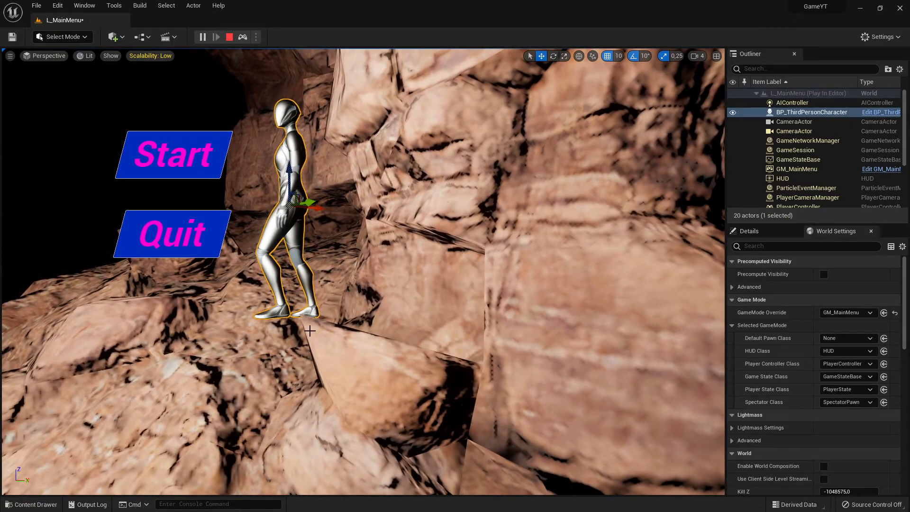
key("a")
mouse_move(309, 330)
right_mouse_down()
mouse_move(351, 331)
mouse_move(315, 331)
mouse_move(314, 347)
right_mouse_up()
key("d")
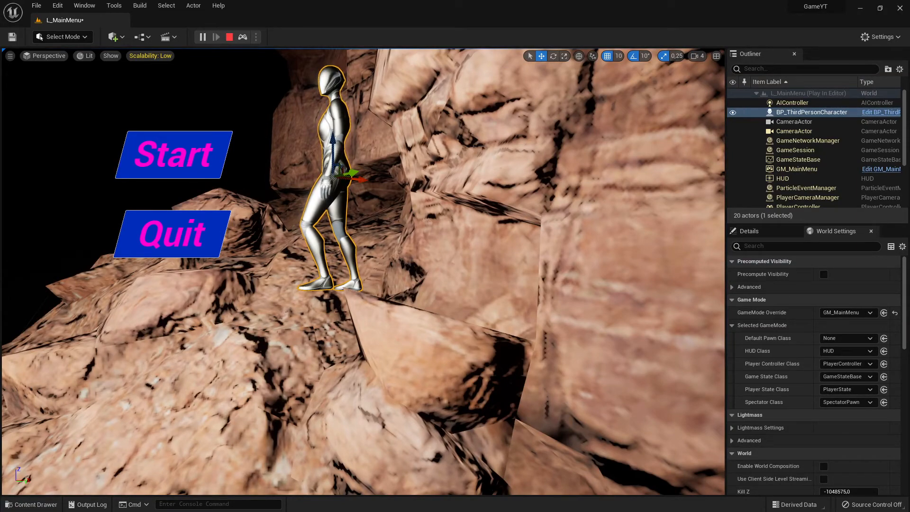
key("a")
right_click_drag(327, 319, 351, 190)
key("d")
key("d")
key("a")
left_click(229, 37)
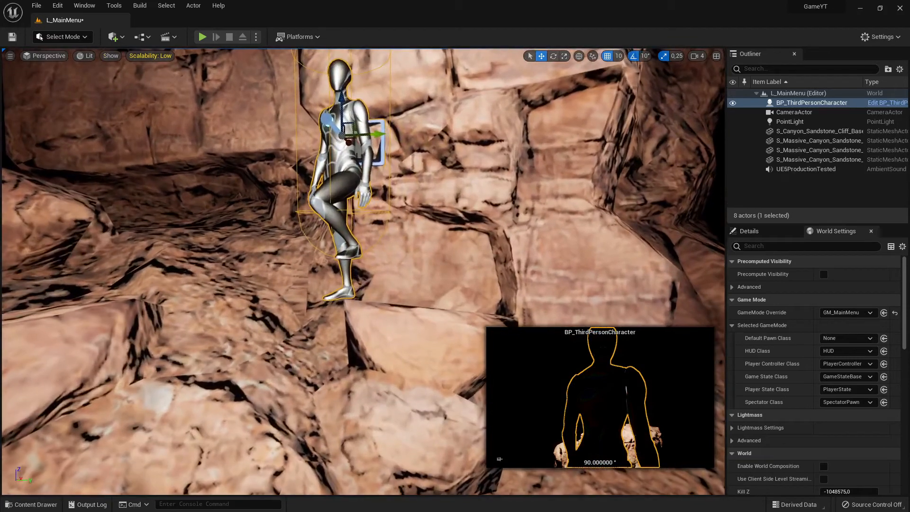
- Move BP_ThirdPersonCharacter along the Y axis away from the boulder and lower it toward the rock surface
left_click_drag(384, 135, 271, 157)
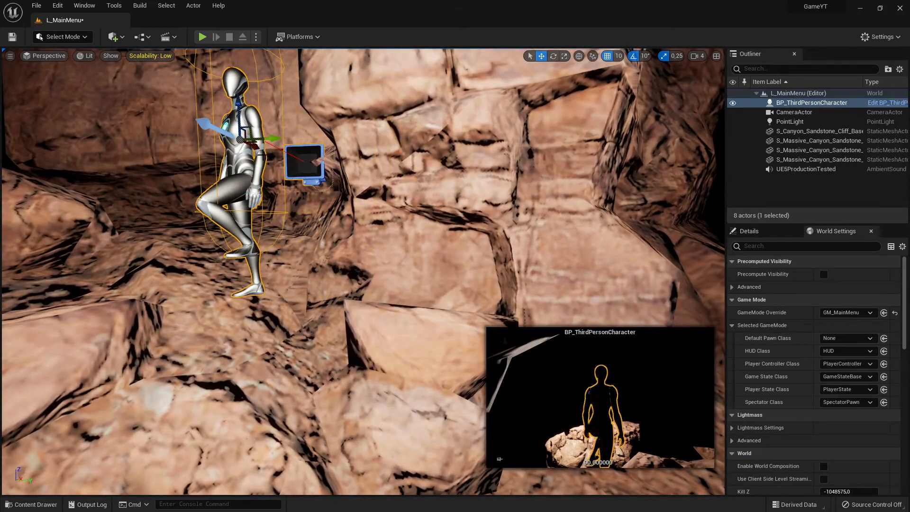
left_click_drag(241, 114, 236, 153)
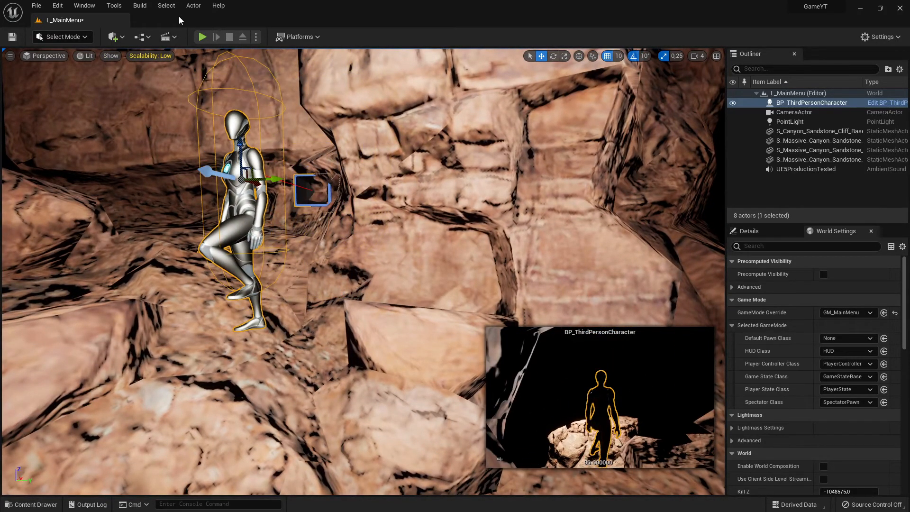
- Play-test the menu to check how the character stands on the rocks and stop the session
left_click(203, 37)
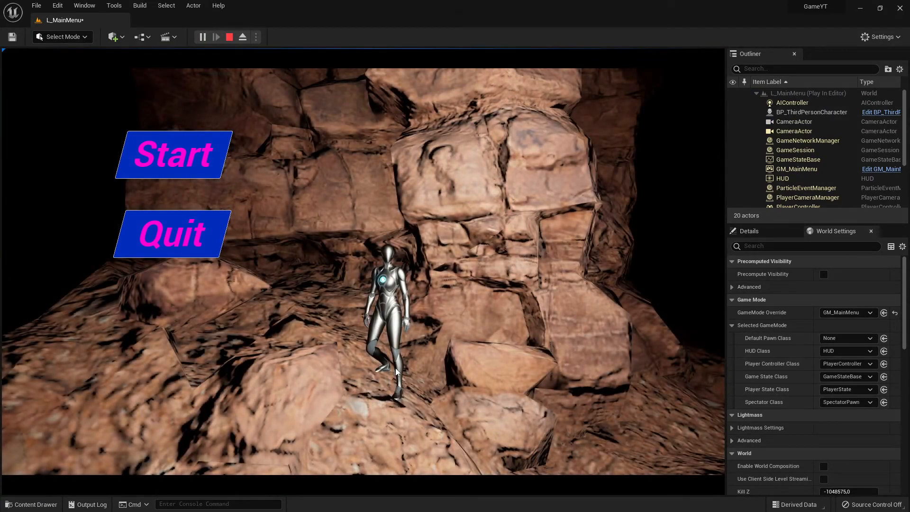
key("Escape")
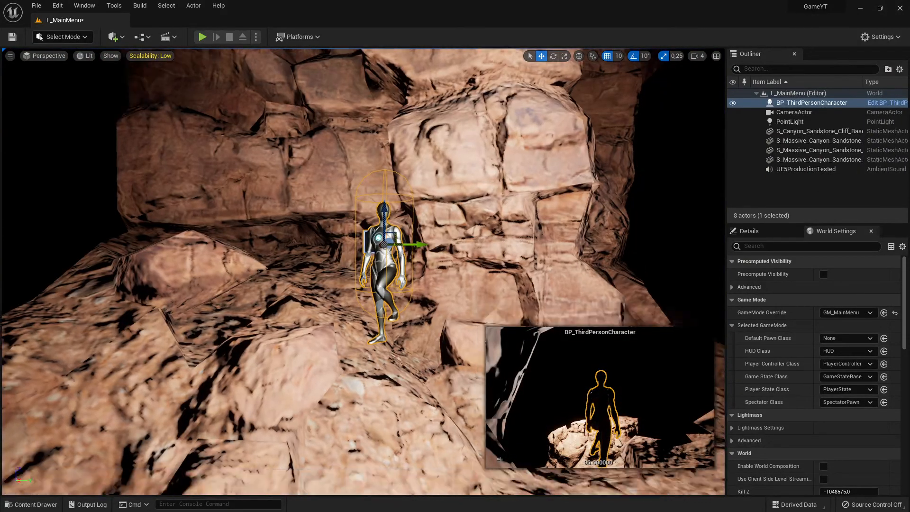
- Move the large sandstone wall behind the character along the Y axis, clear of the scene
key("s")
right_click_drag(355, 242, 438, 244)
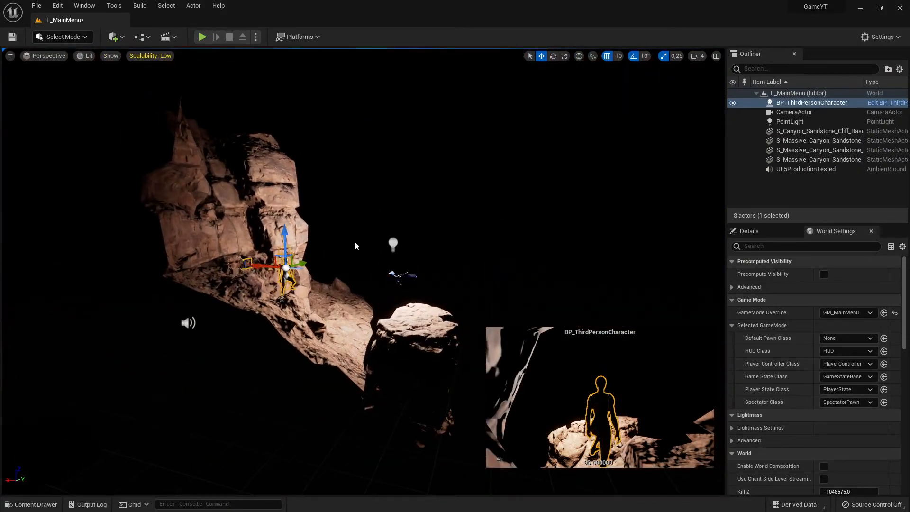
right_click_drag(276, 256, 252, 256)
key("w")
key("d")
key("a")
mouse_move(392, 247)
left_mouse_down()
mouse_move(496, 245)
mouse_move(407, 245)
left_mouse_up()
left_click(413, 197)
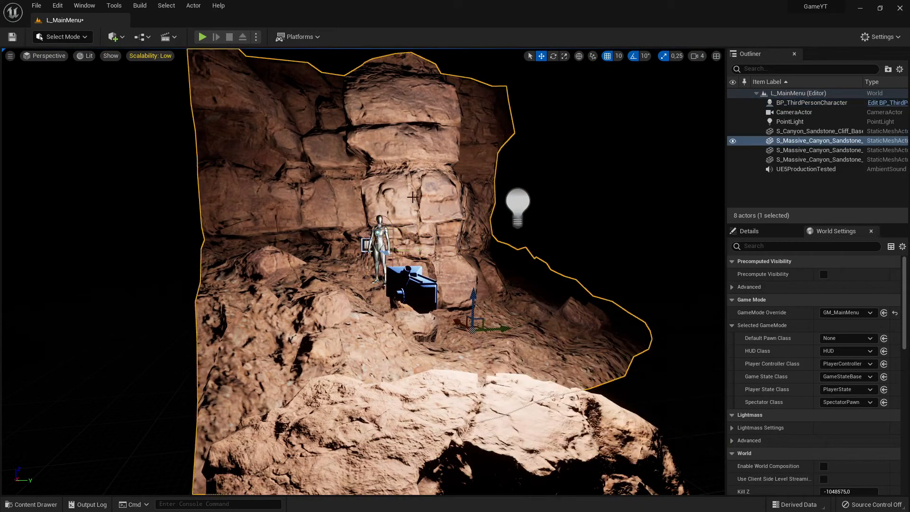
left_click_drag(504, 330, 865, 290)
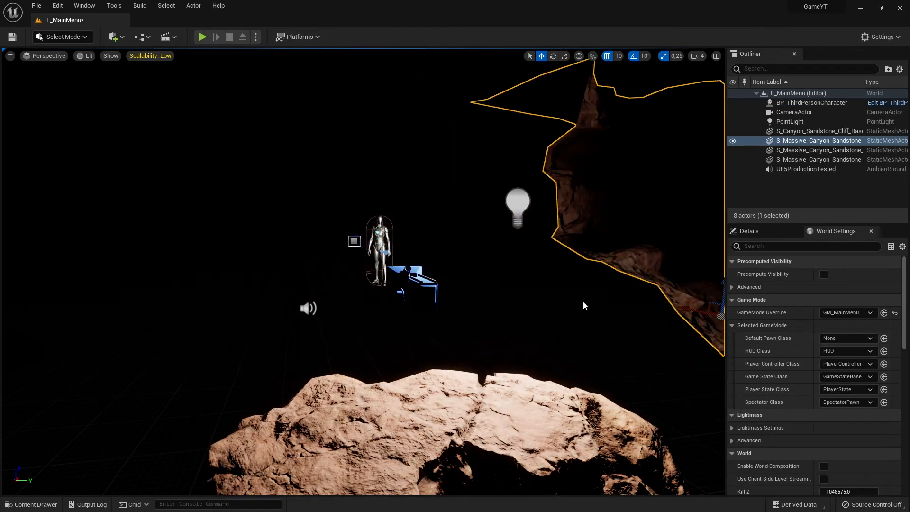
- Delete the large sandstone wall and the S_Canyon_Sandstone_Cliff_Base mesh from the level
key("s")
right_click_drag(583, 301, 502, 278)
key("w")
key("Delete")
left_click(372, 341)
key("Delete")
- Move the unlit S_Massive_Canyon_Sandstone rock toward the character, play-test the menu, and stop the session
right_click_drag(372, 341, 444, 343)
left_click(810, 140)
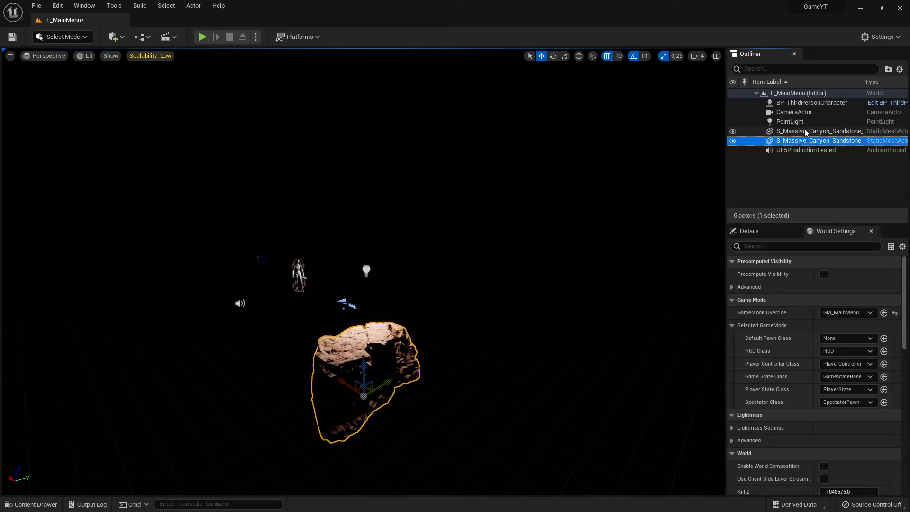
left_click(809, 131)
right_click_drag(179, 331, 132, 326)
left_click_drag(280, 371, 492, 338)
left_click(208, 41)
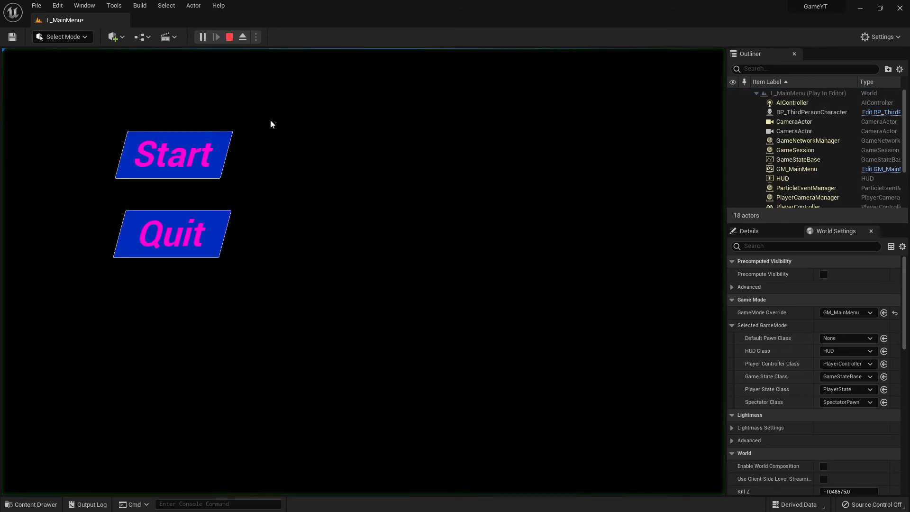
key("Escape")
- Move the same rock along the X axis until it lies under the character, then play-test the menu and stop
right_click_drag(336, 250, 446, 277)
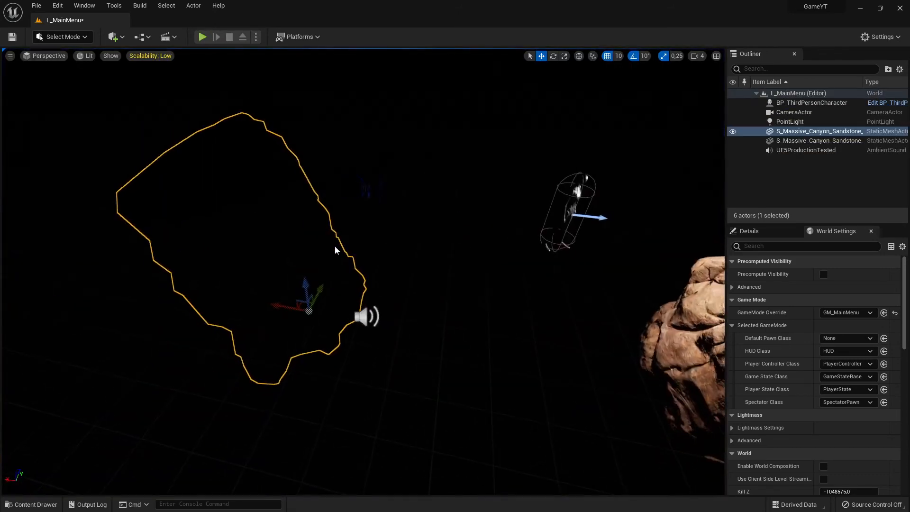
left_click_drag(278, 307, 529, 362)
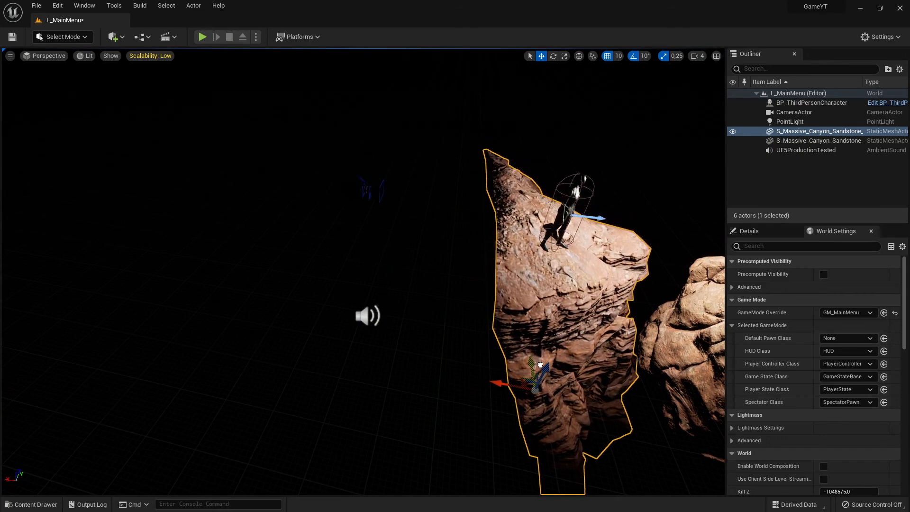
right_click_drag(529, 361, 375, 355)
key("s")
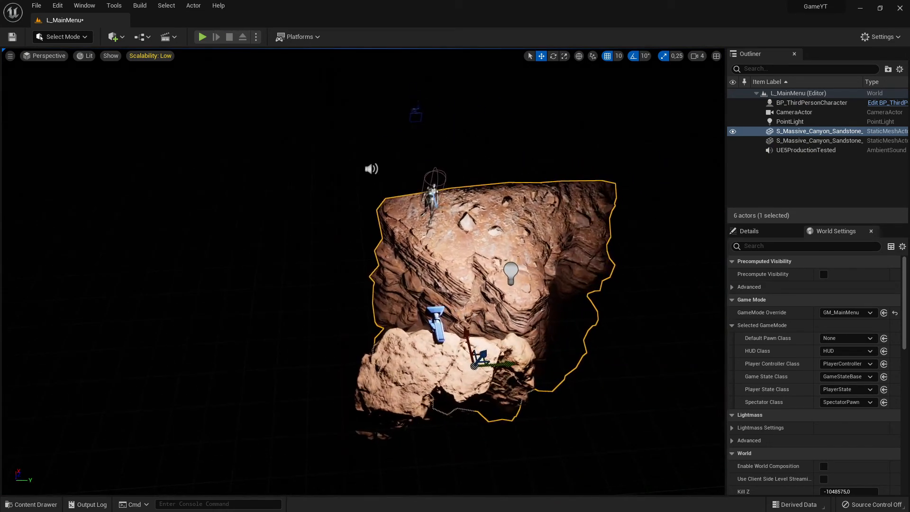
left_click(202, 36)
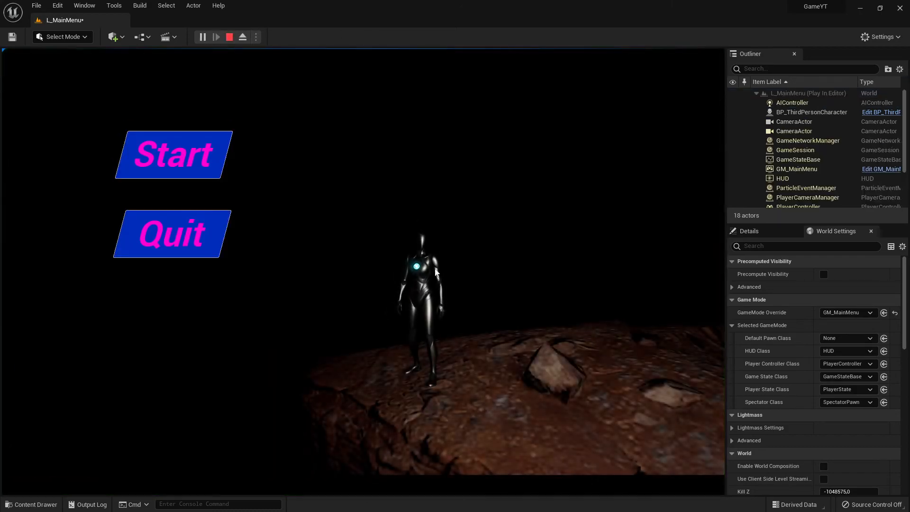
key("Escape")
- Move the front boulder along the X axis under the character and shift the larger rock aside along the Y axis
left_click(450, 317)
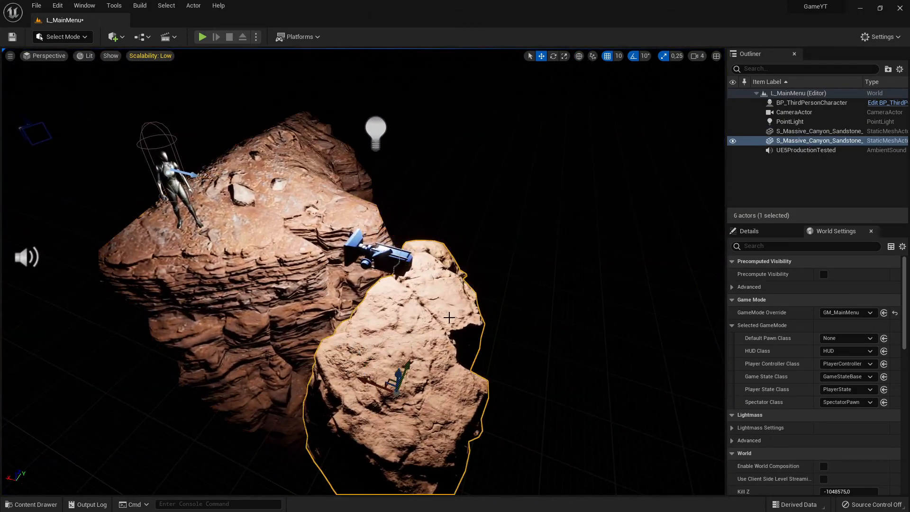
left_click_drag(377, 384, 184, 295)
left_click(320, 256)
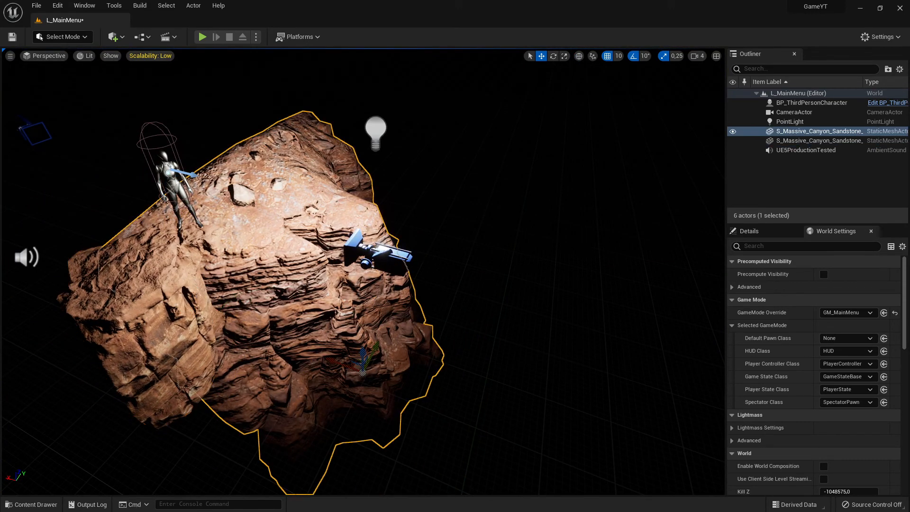
left_click_drag(376, 348, 454, 233)
- Adjust the boulder under the character along the Y axis, lower it slightly, and play-test the menu
right_click_drag(454, 233, 313, 246)
left_click(359, 245)
left_click_drag(369, 291, 399, 290)
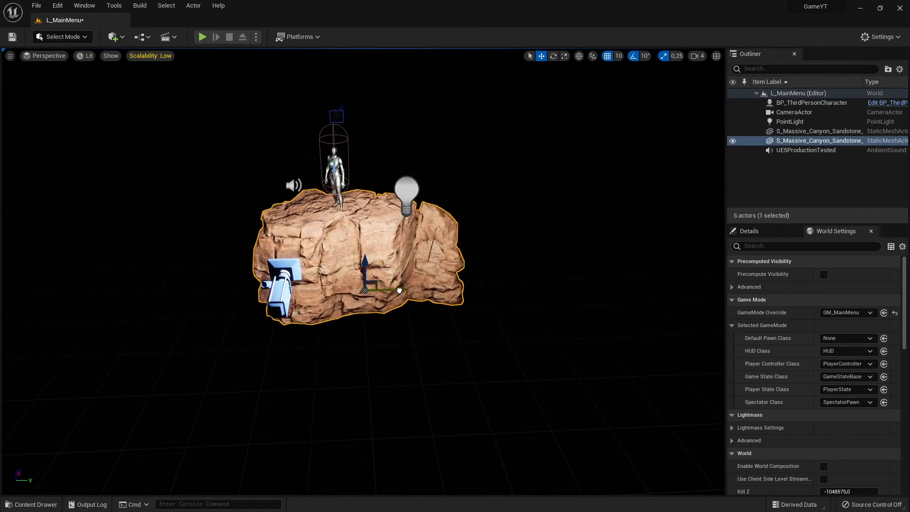
left_click_drag(359, 270, 359, 278)
left_click(204, 36)
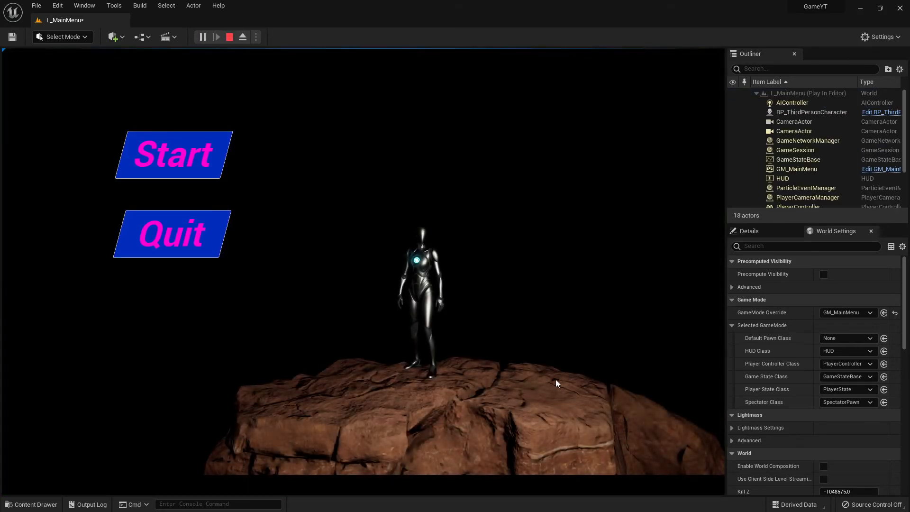
key("Escape")
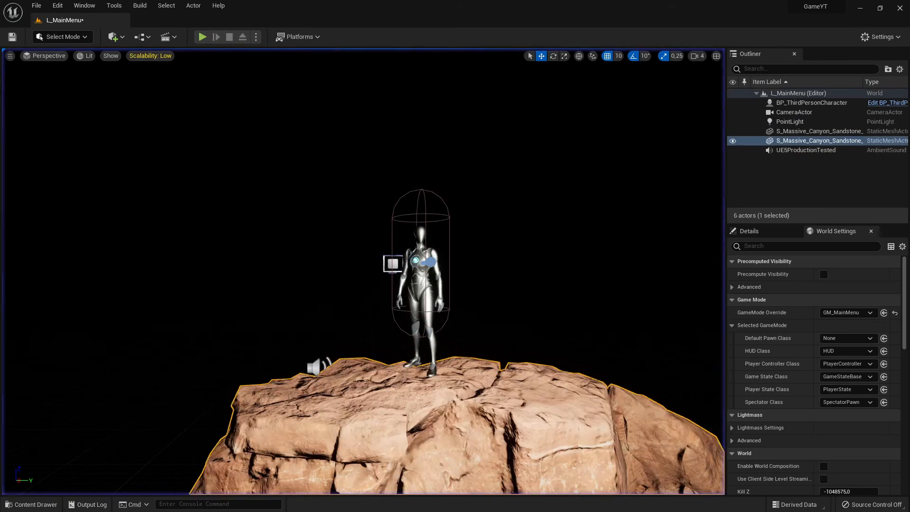
- Shift the boulder slightly along the Y axis to center it under the character, and play-test the menu again
right_click_drag(497, 361, 564, 379)
right_click_drag(411, 346, 408, 349)
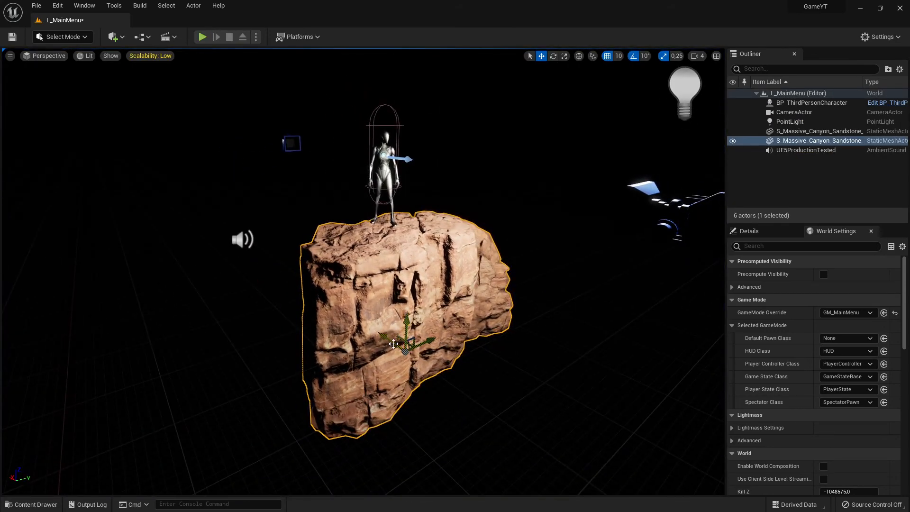
left_click_drag(429, 343, 420, 345)
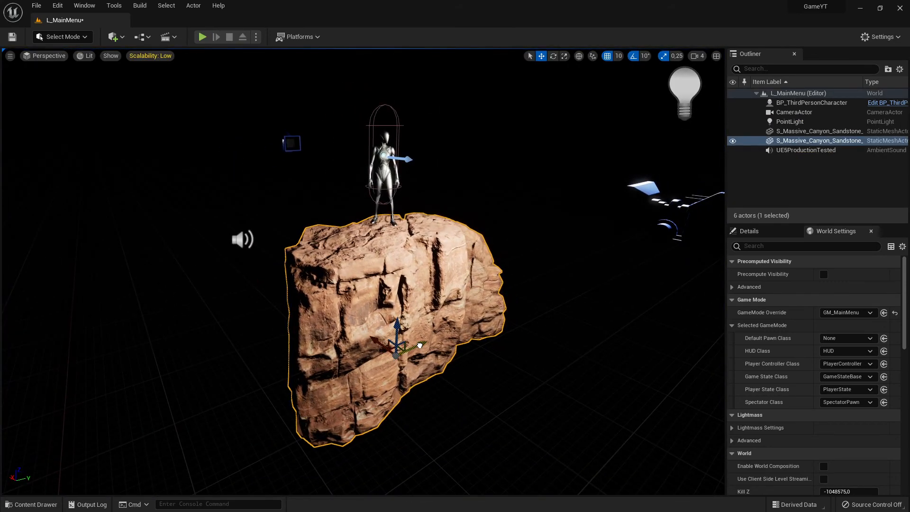
left_click(203, 36)
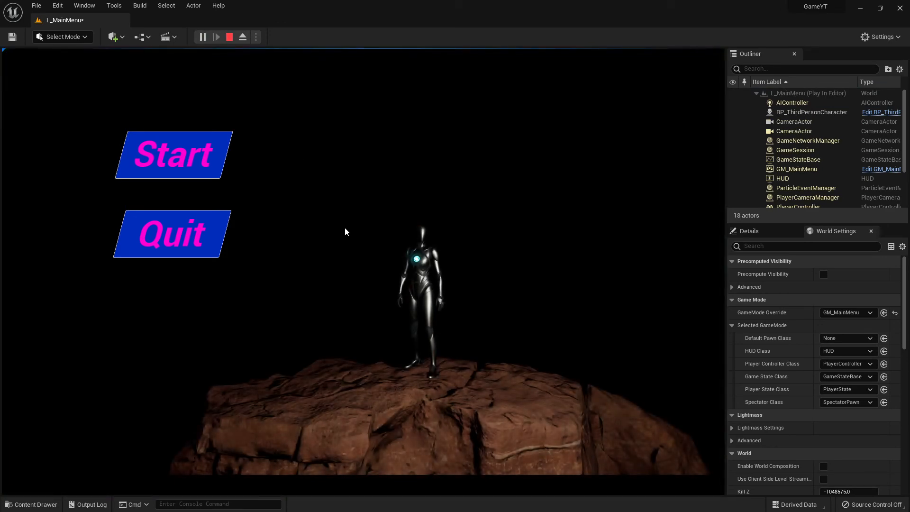
key("Escape")
- Move the larger sandstone rock along the X axis to a spot far behind the character
double_click(785, 140)
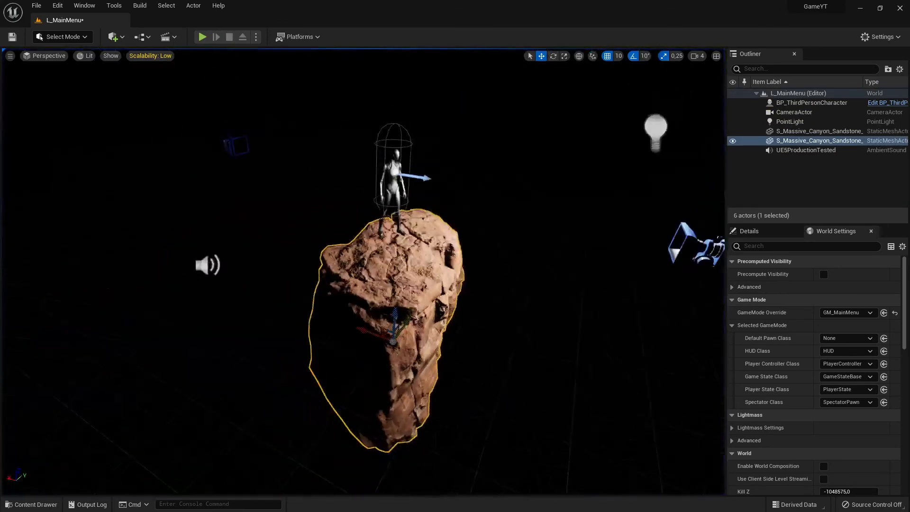
left_click(801, 132)
key("f")
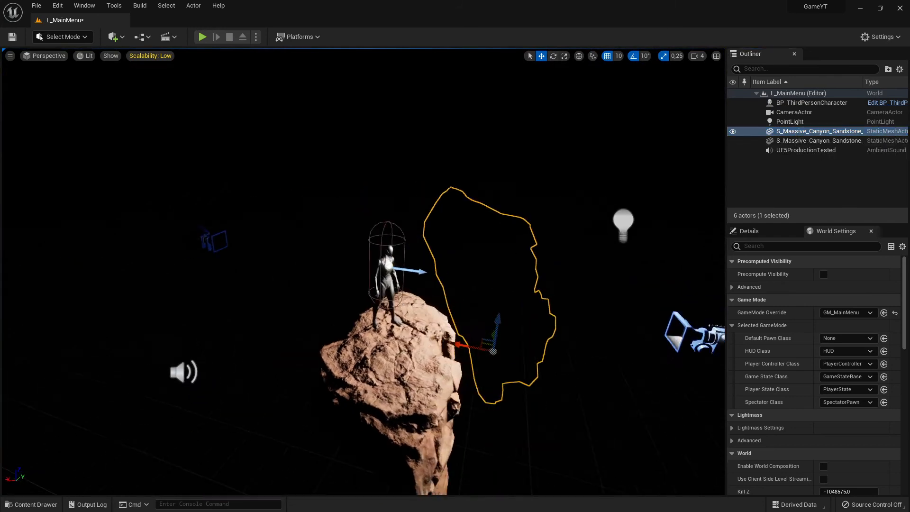
left_click_drag(429, 345, 68, 274)
right_click_drag(67, 274, 57, 308)
key("s")
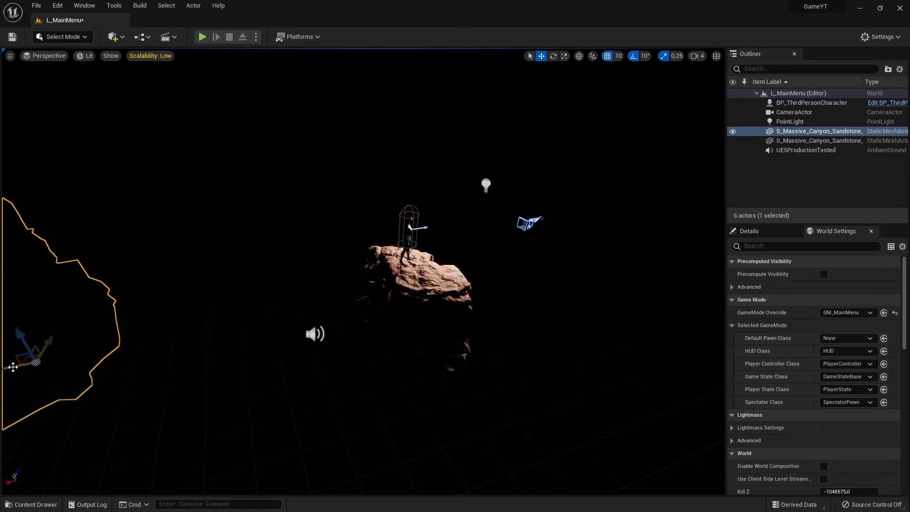
- Bring the larger rock back along the X axis closer behind the character, play-test the menu, and stop the session
left_click_drag(13, 367, 257, 349)
key("d")
right_click_drag(266, 332, 118, 337)
key("s")
left_click(203, 37)
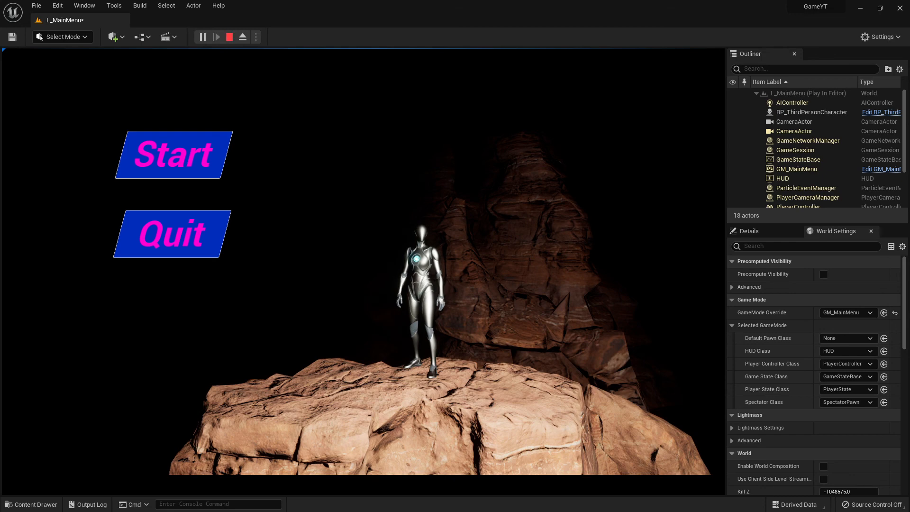
left_click(231, 37)
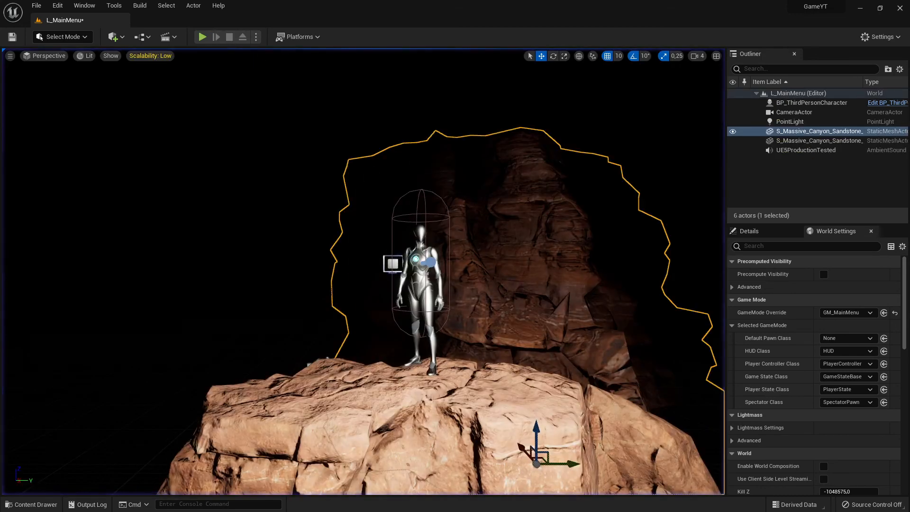